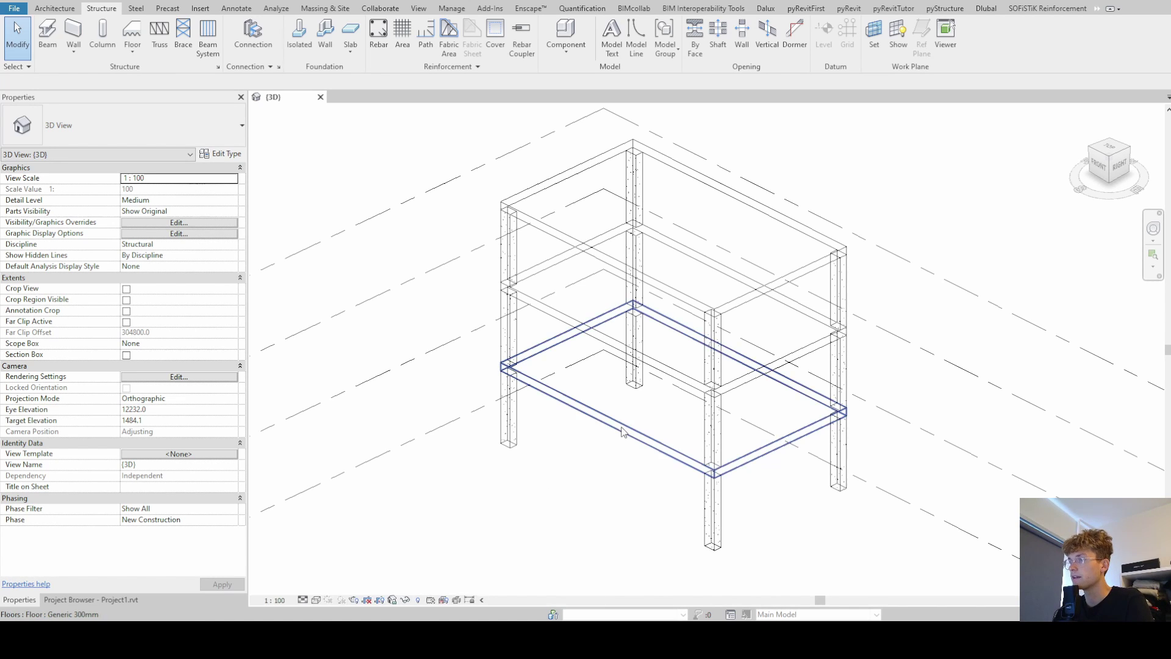
Step: Inspect a floor slab's and a concrete column's properties, then recentre the model view
{"action": "left_click", "coordinate": [590, 432]}
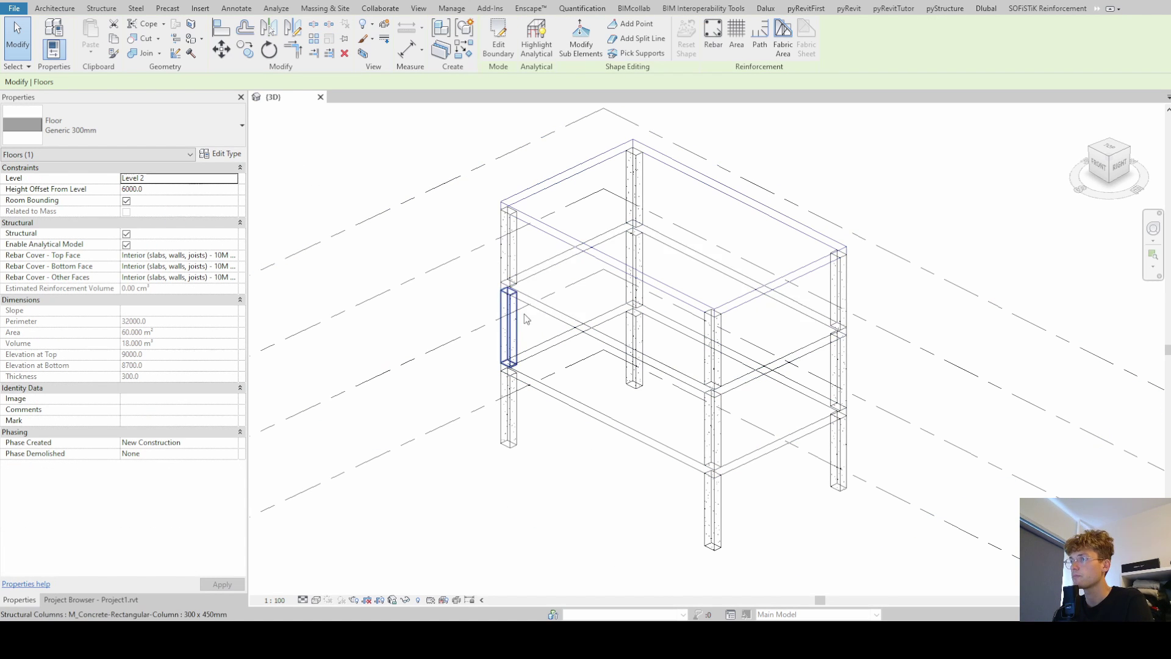
{"action": "left_click", "coordinate": [507, 348]}
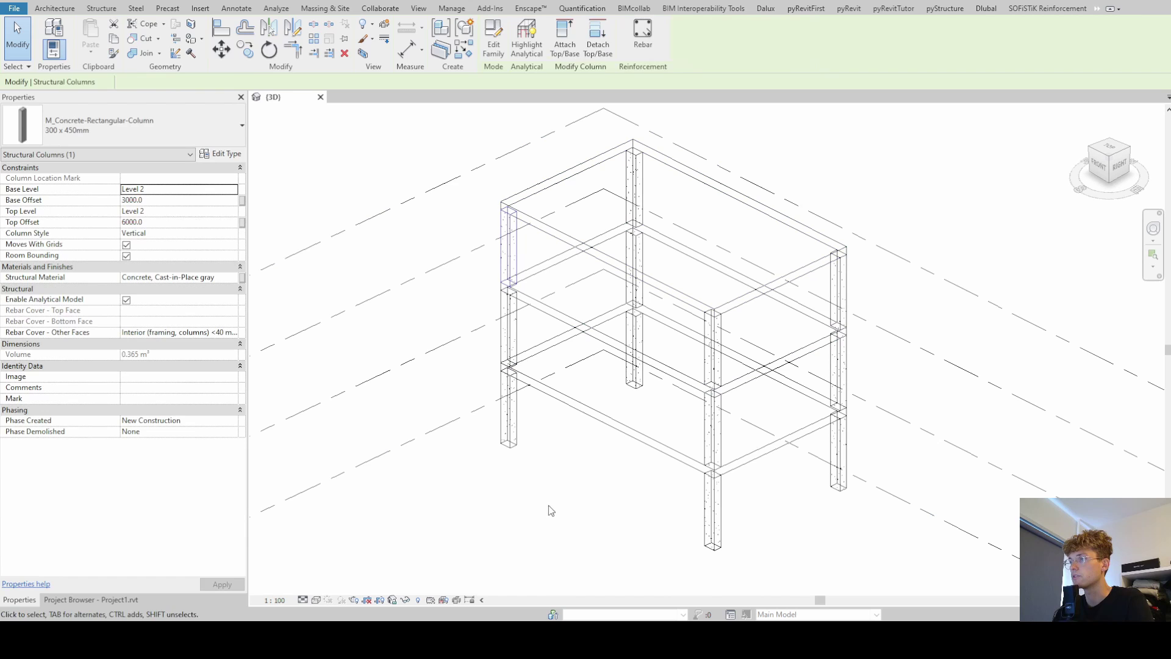
{"action": "middle_click_drag", "start_coordinate": [777, 520], "coordinate": [750, 520]}
{"action": "left_click", "coordinate": [760, 517]}
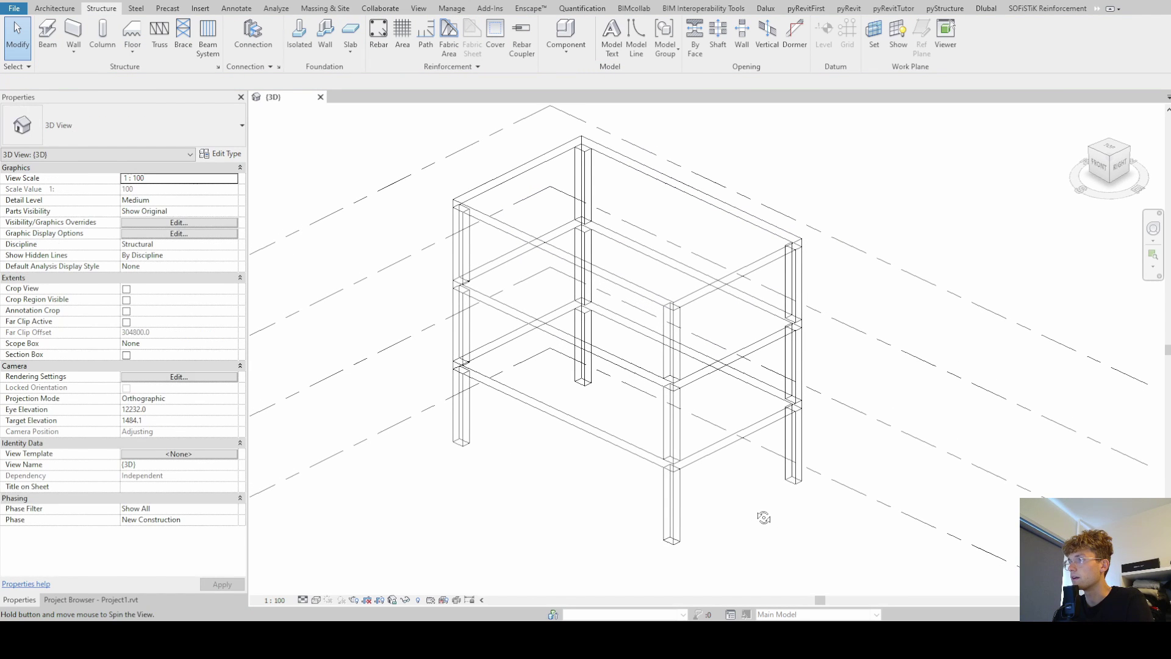
{"action": "middle_click_drag", "start_coordinate": [684, 507], "coordinate": [742, 501]}
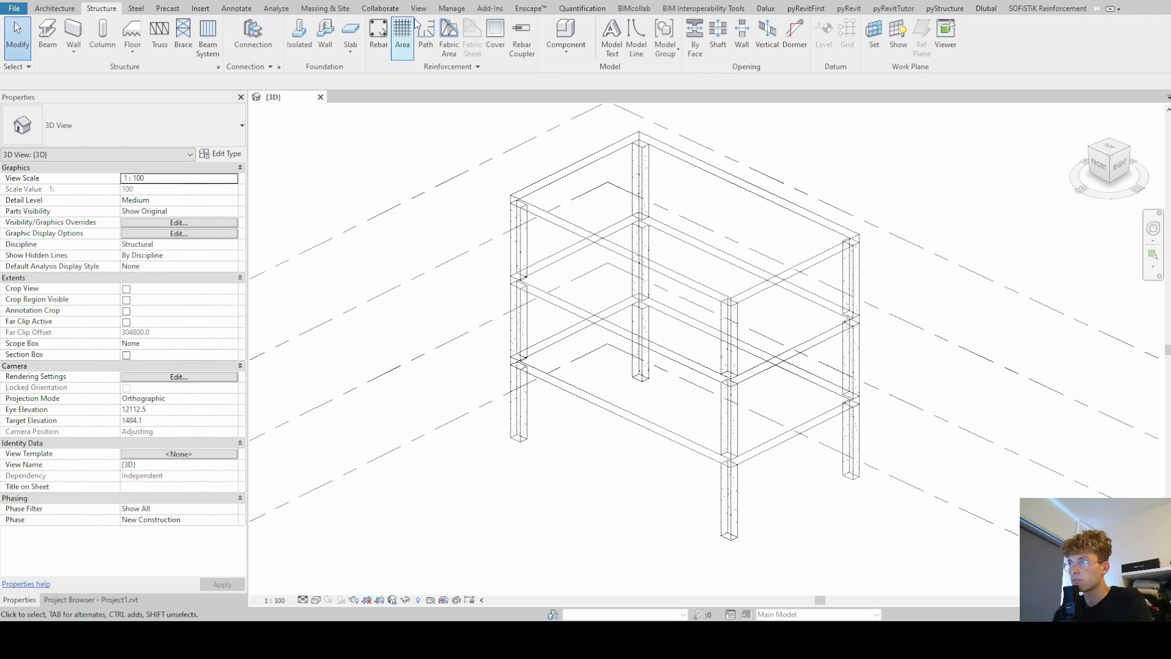
Step: Launch Dynamo from the Manage tab and start a new empty graph
{"action": "left_click", "coordinate": [441, 11]}
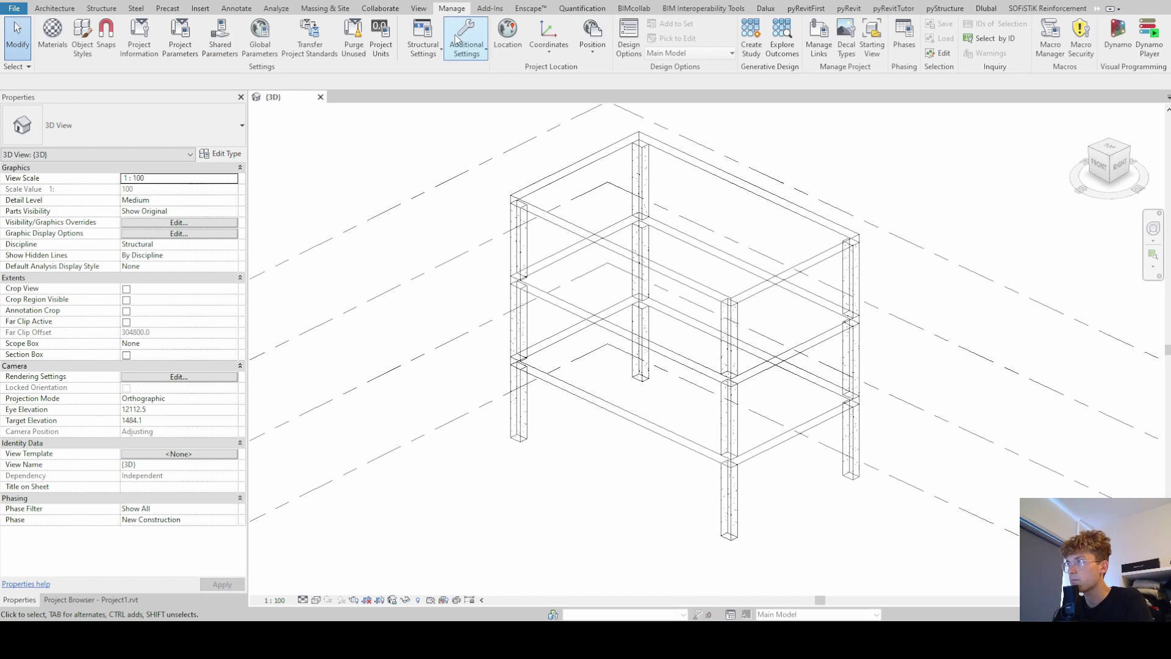
{"action": "left_click", "coordinate": [1119, 48]}
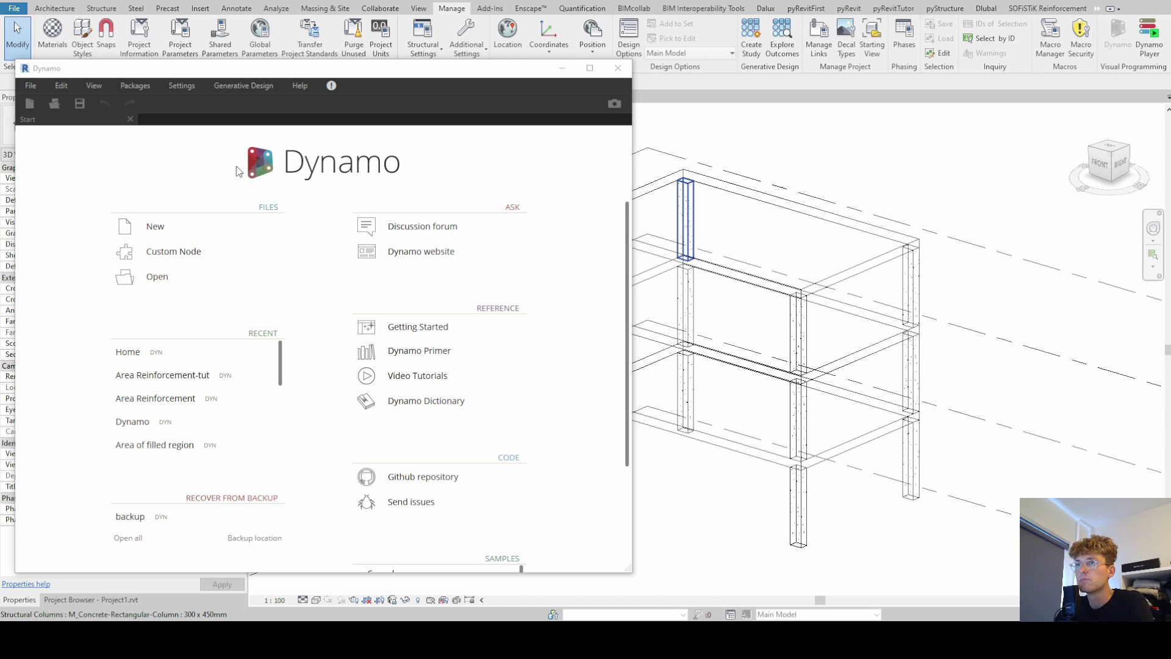
{"action": "left_click", "coordinate": [163, 229]}
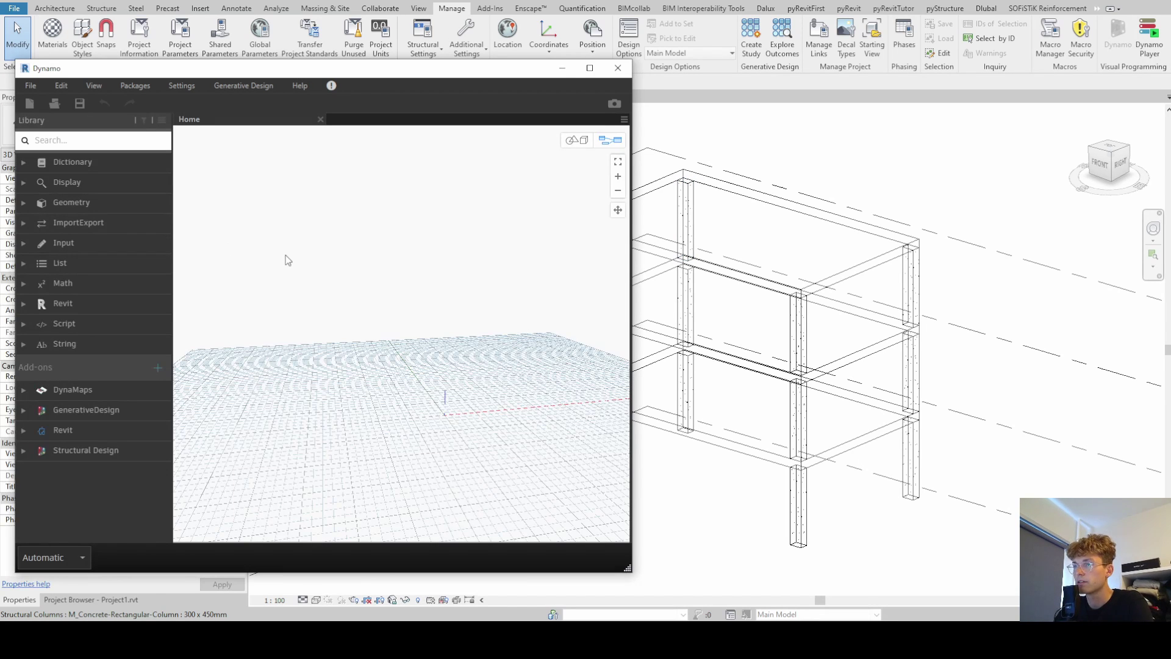
Step: Select the three floor slabs and isolate them in the view with HI
{"action": "left_click", "coordinate": [731, 516]}
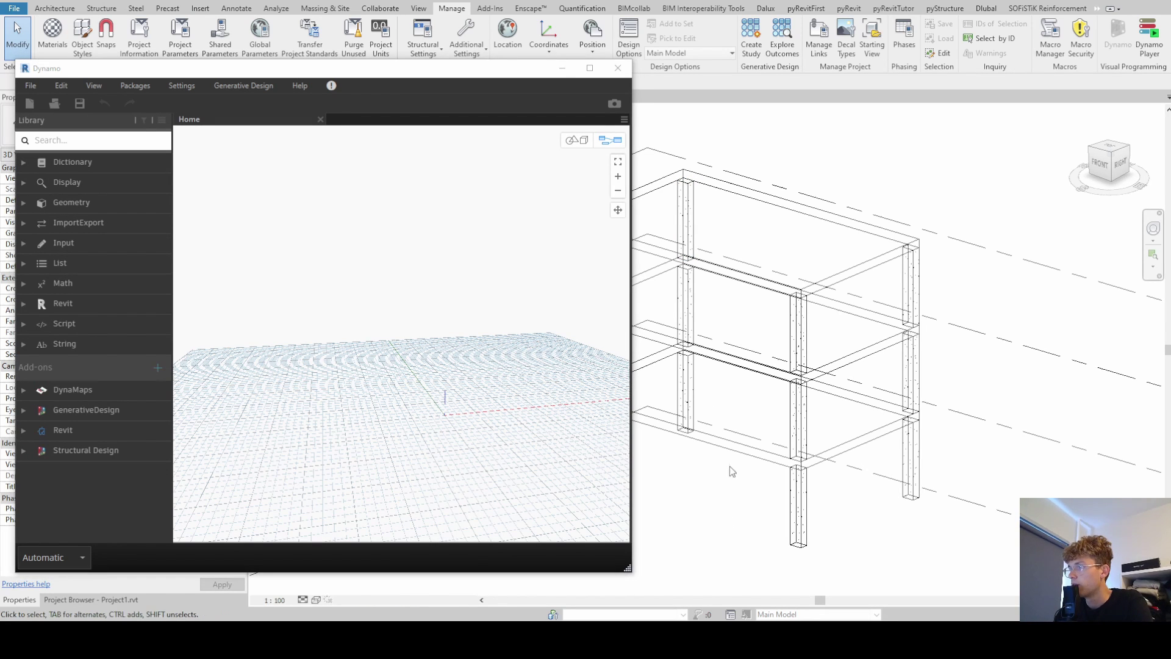
{"action": "left_click", "coordinate": [671, 335]}
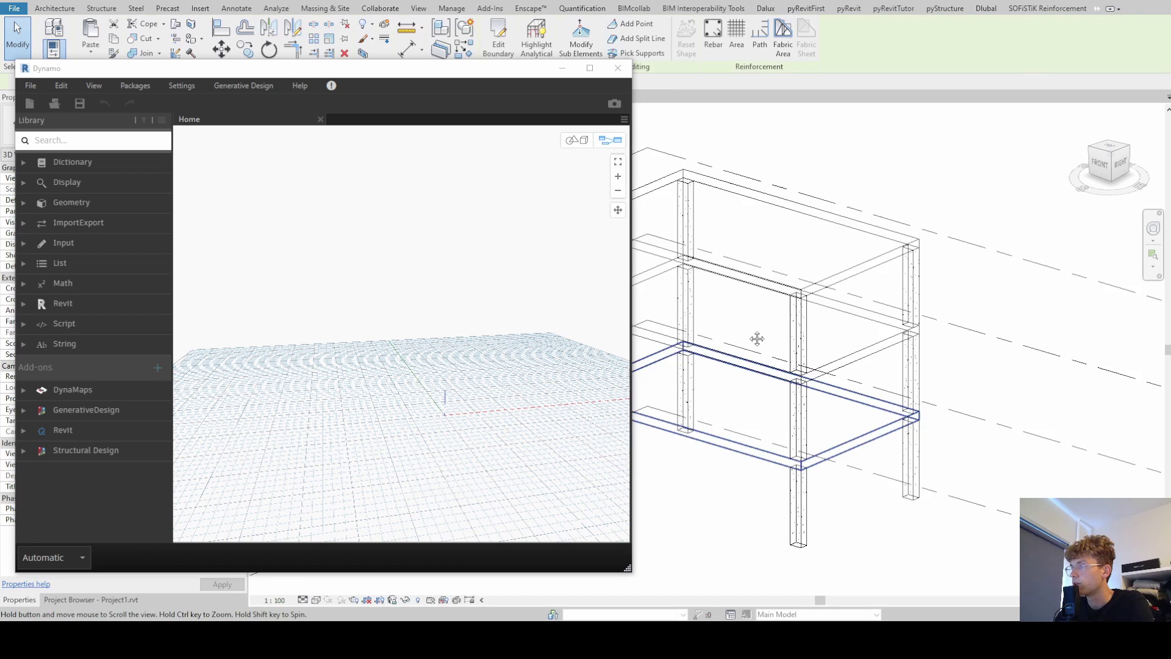
{"action": "middle_click_drag", "start_coordinate": [671, 335], "coordinate": [817, 345]}
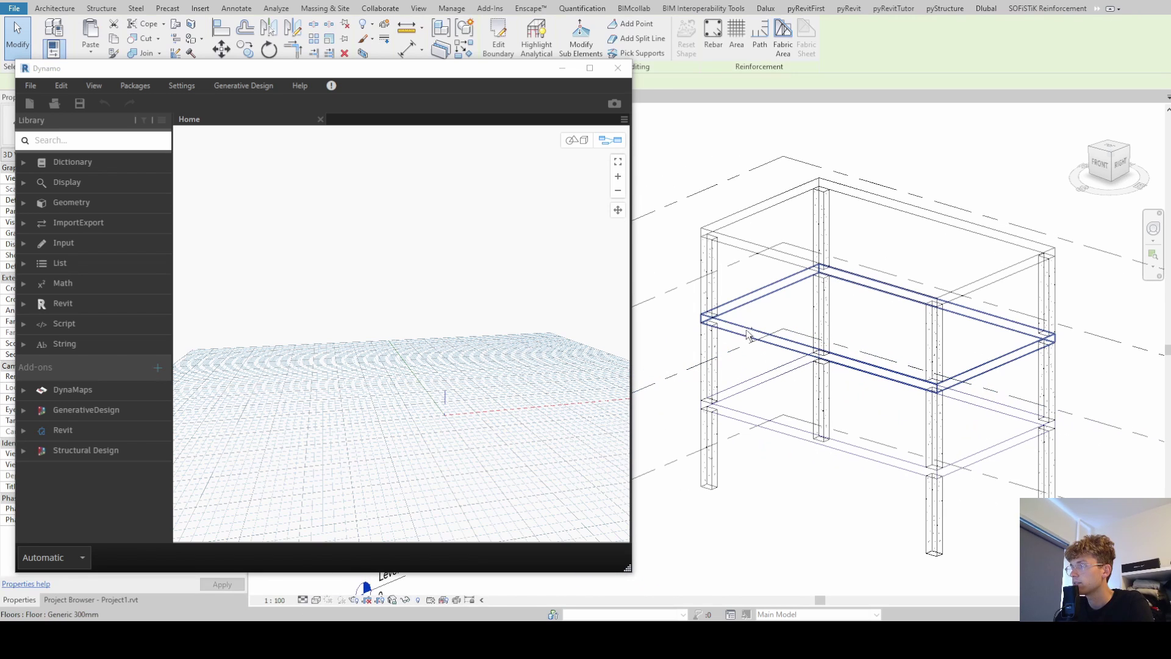
{"action": "left_click", "coordinate": [754, 232], "text": "ctrl"}
{"action": "key", "text": "h"}
{"action": "key", "text": "i"}
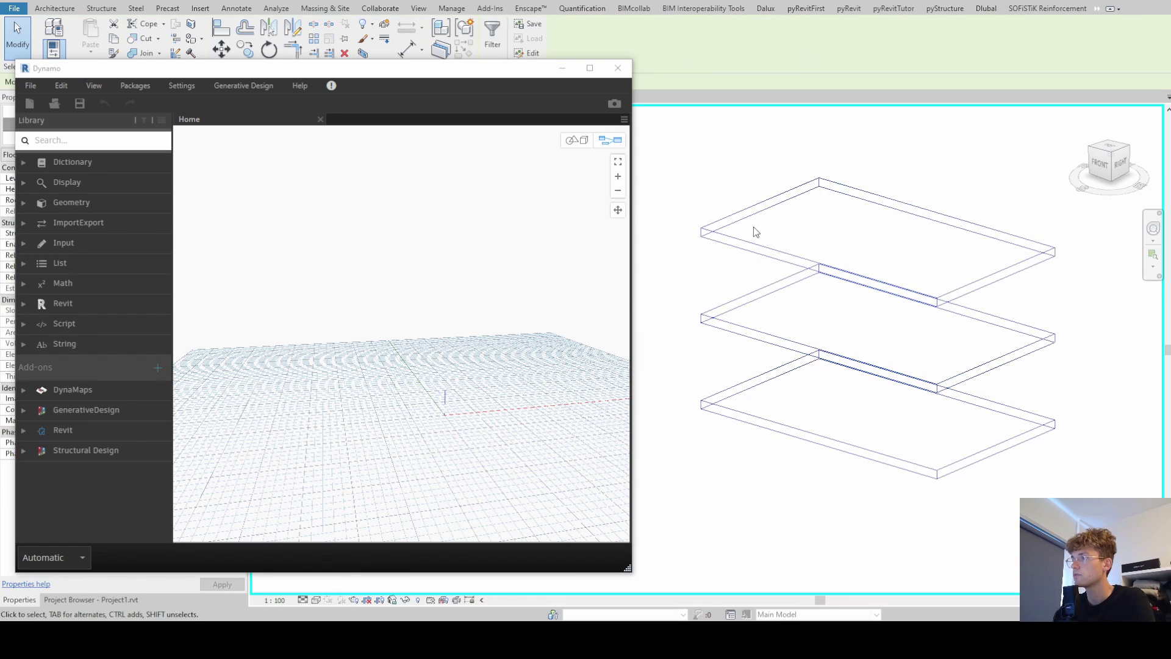
{"action": "key", "text": "Escape"}
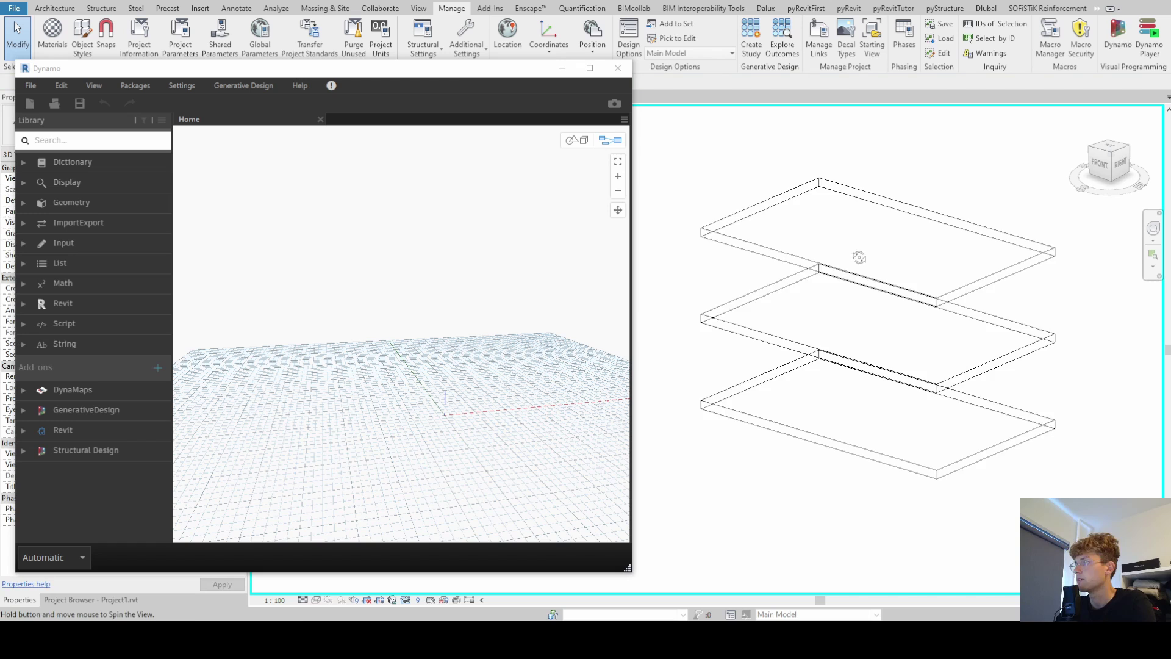
{"action": "mouse_move", "coordinate": [858, 254]}
{"action": "middle_mouse_down", "text": "shift"}
{"action": "mouse_move", "coordinate": [864, 245]}
{"action": "mouse_move", "coordinate": [832, 228]}
{"action": "mouse_move", "coordinate": [800, 241]}
{"action": "mouse_move", "coordinate": [855, 249]}
{"action": "middle_mouse_up", "text": "shift"}
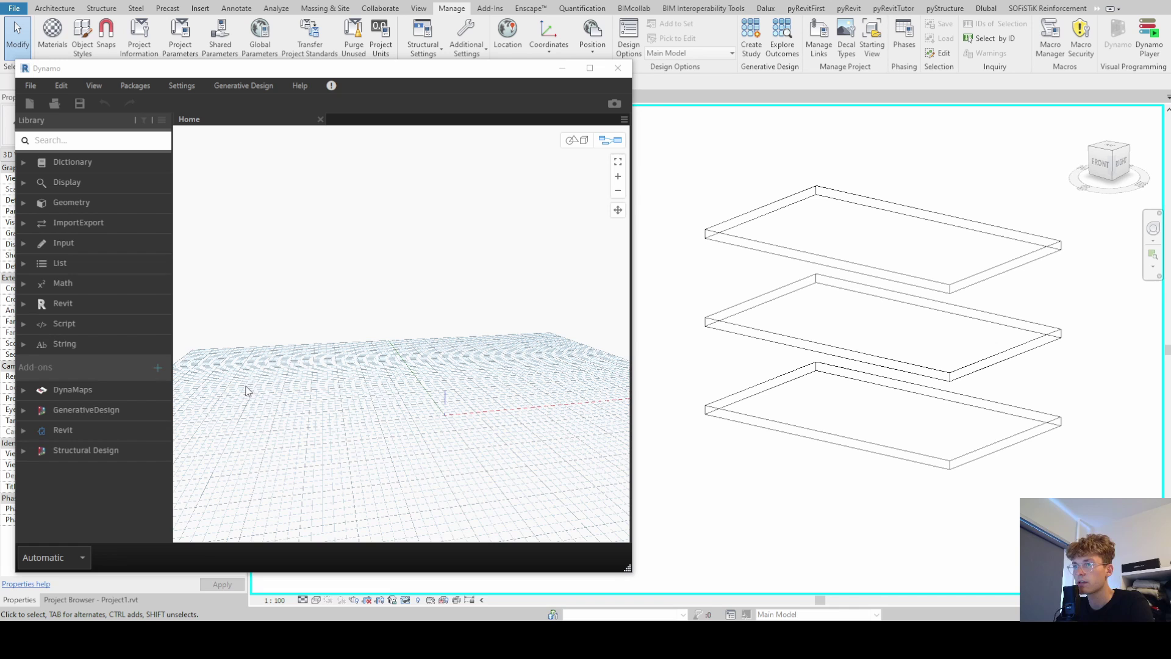
Step: Set the graph run mode to Manual and open the Packages menu
{"action": "left_click", "coordinate": [81, 557]}
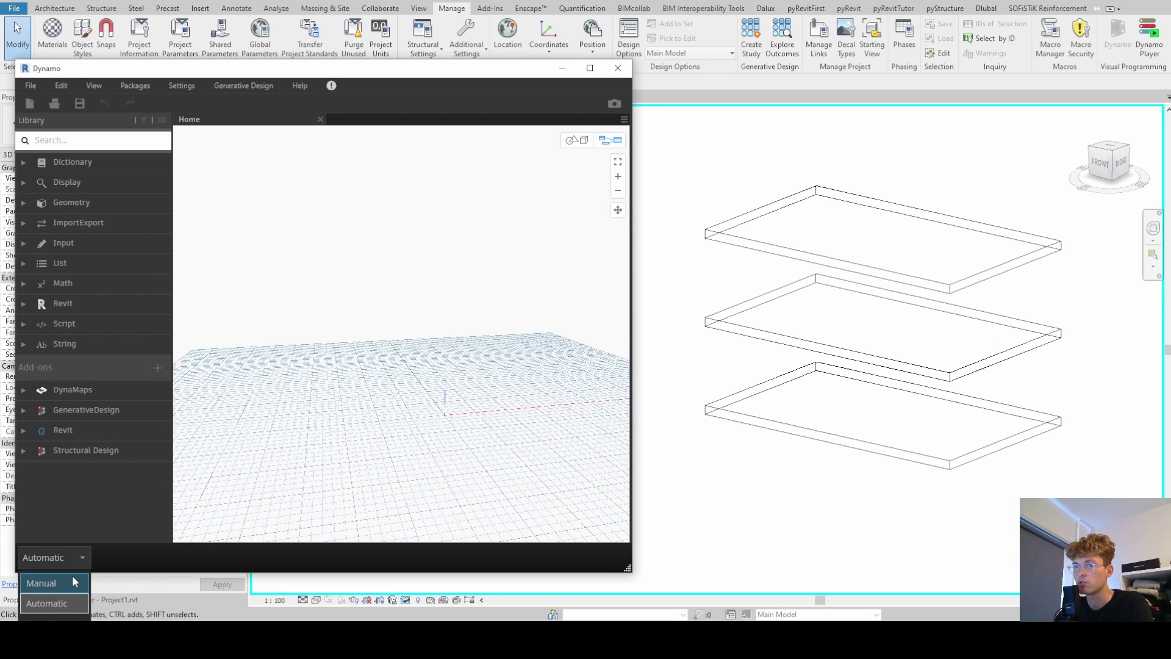
{"action": "left_click", "coordinate": [42, 584]}
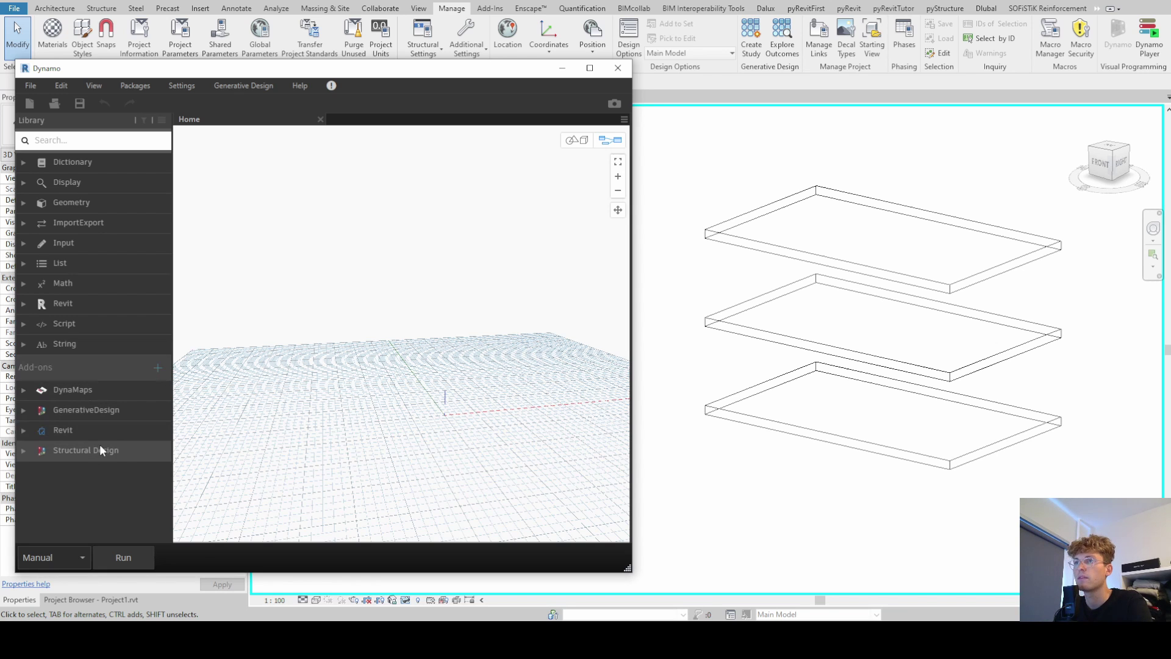
{"action": "left_click", "coordinate": [124, 86]}
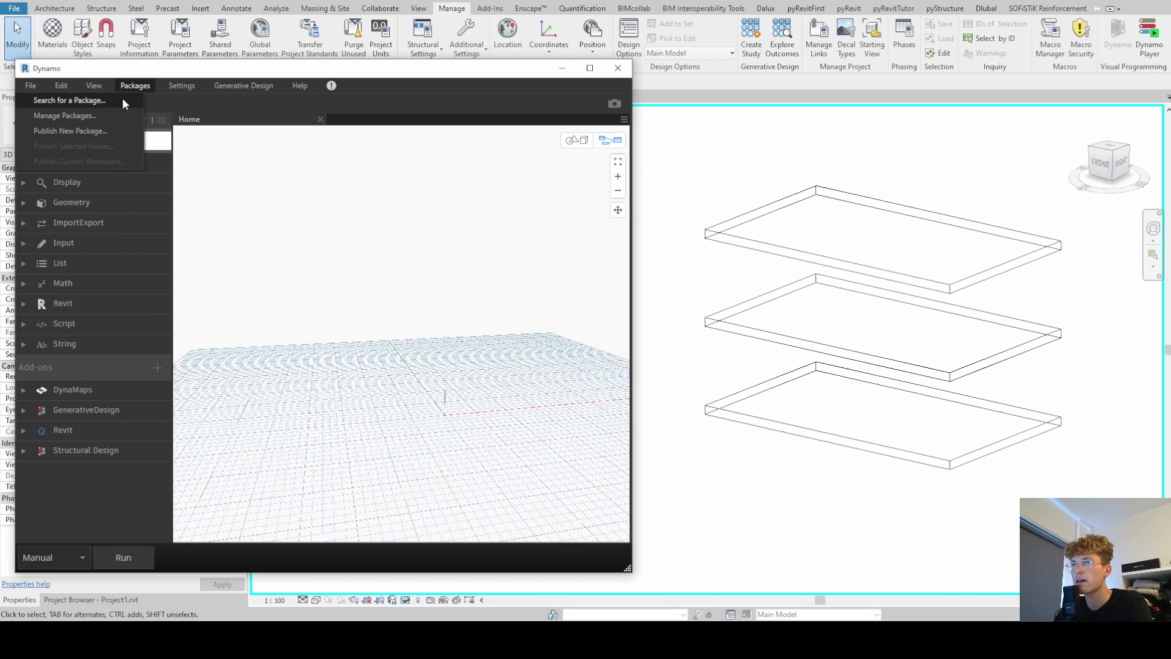
{"action": "left_click", "coordinate": [122, 97]}
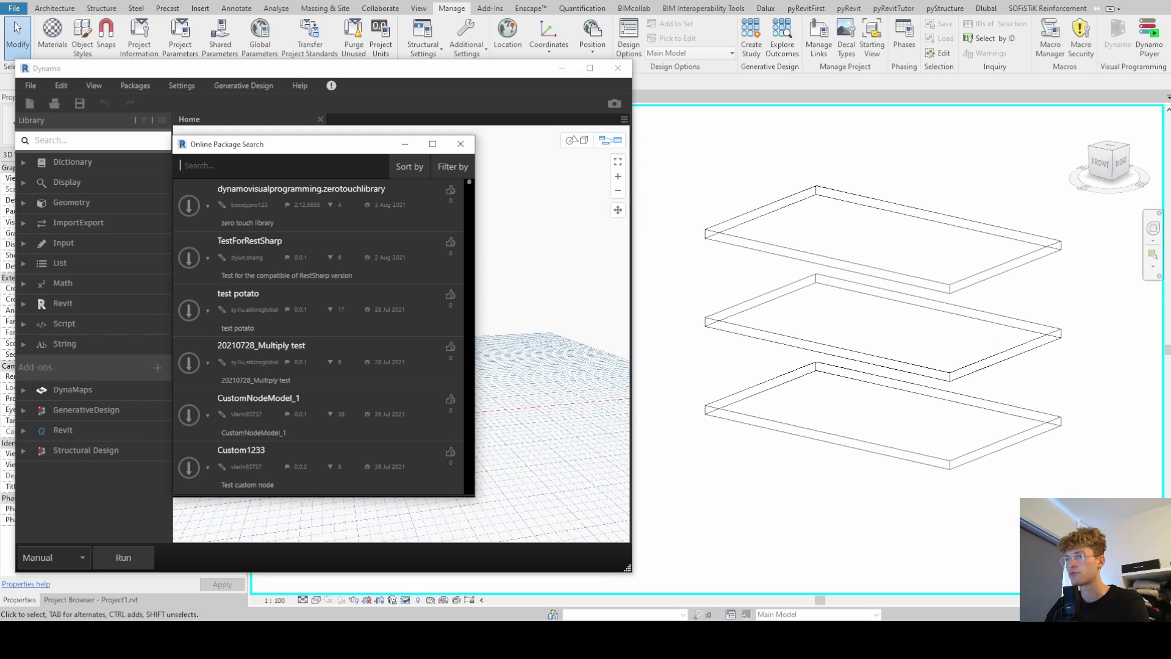
{"action": "type", "text": "stur"}
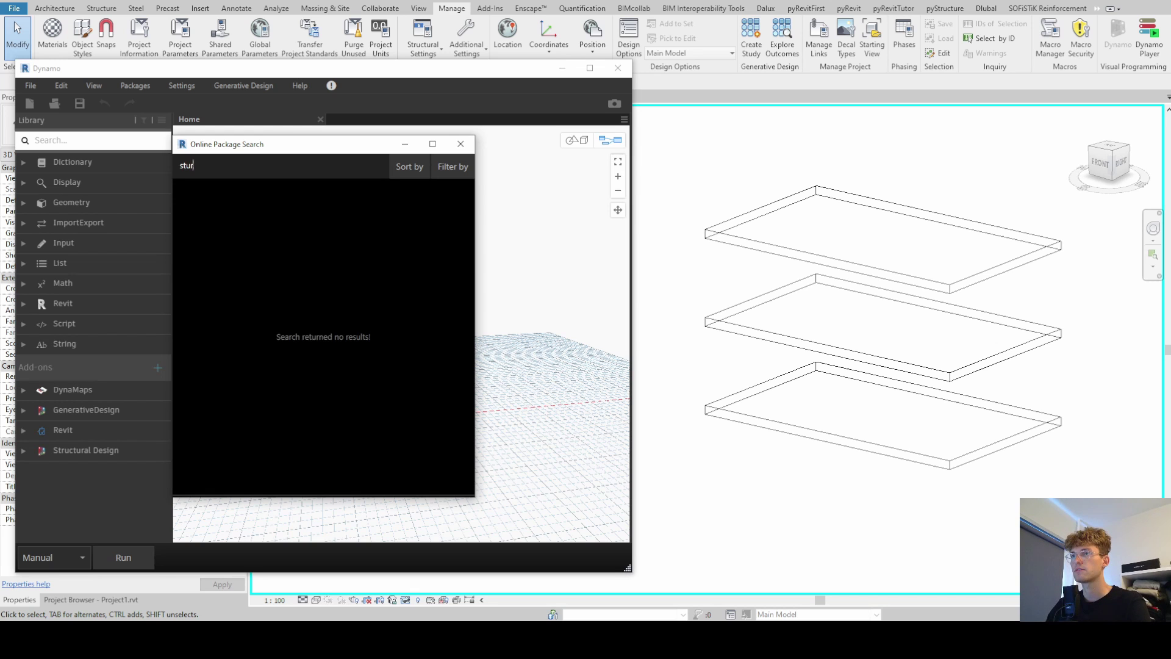
{"action": "key", "text": "BackSpace"}
{"action": "key", "text": "BackSpace"}
{"action": "type", "text": "r"}
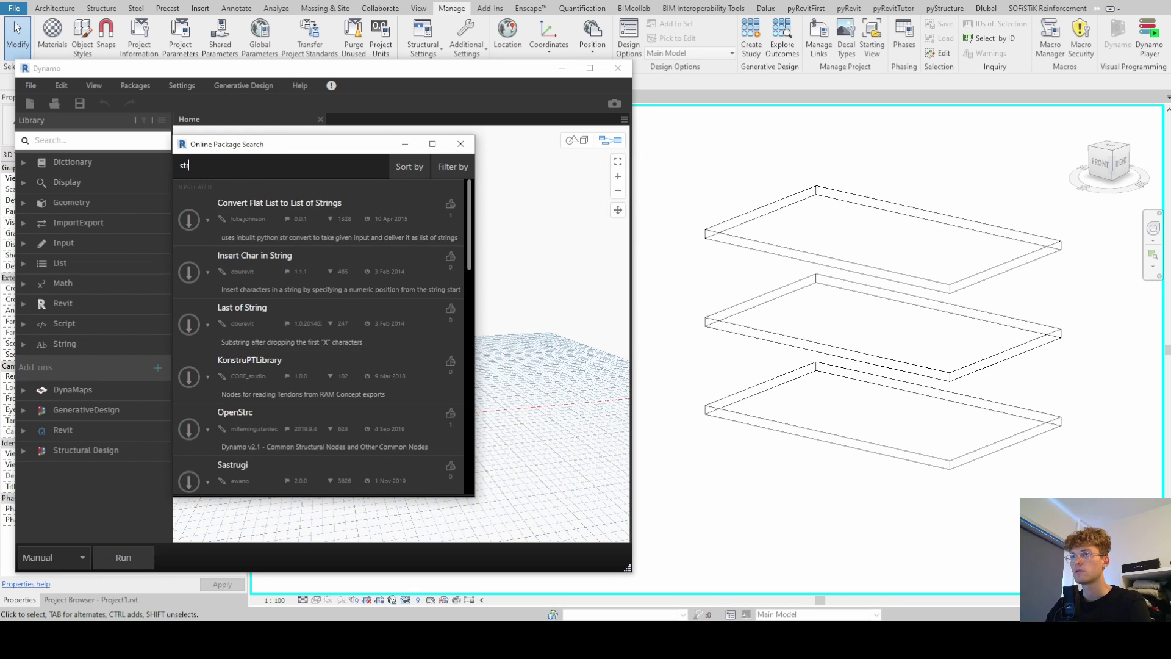
{"action": "type", "text": "uctural"}
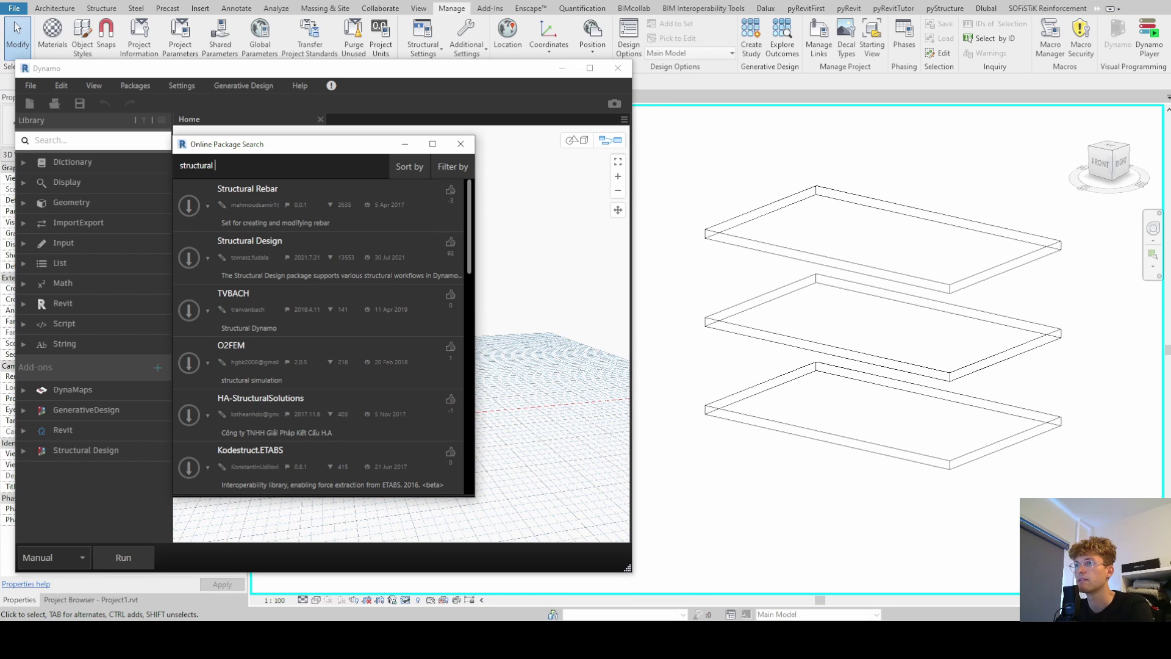
{"action": "type", "text": " des"}
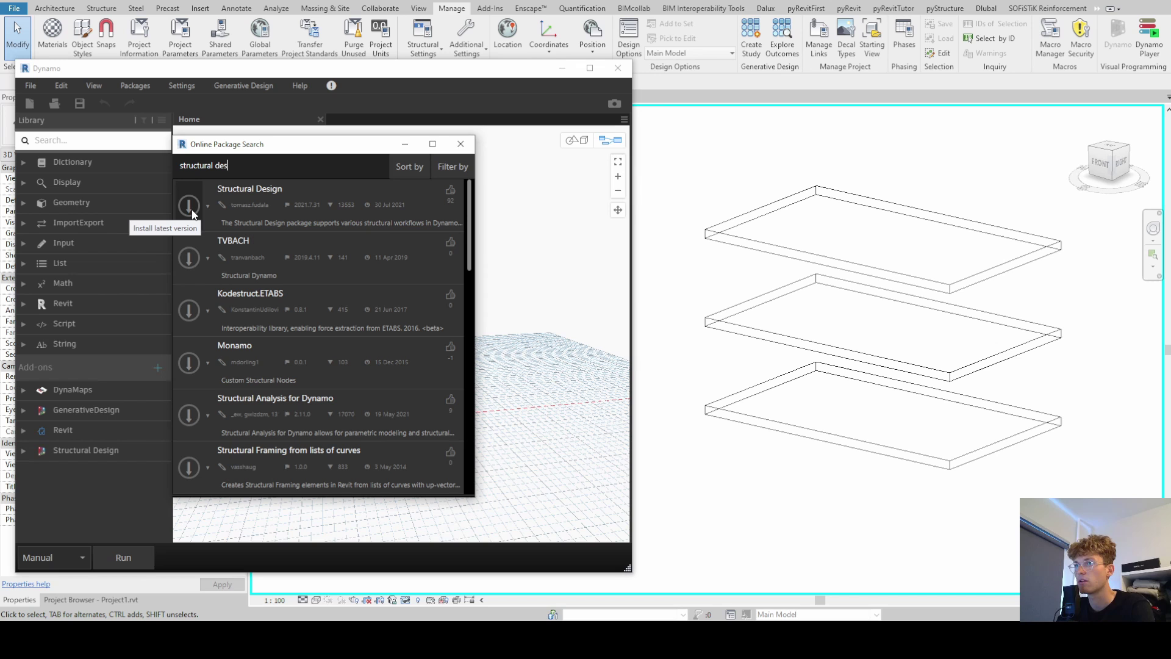
Step: Close the package search and browse Structural Design > Rebar to the FabricArea nodes
{"action": "left_click", "coordinate": [468, 150]}
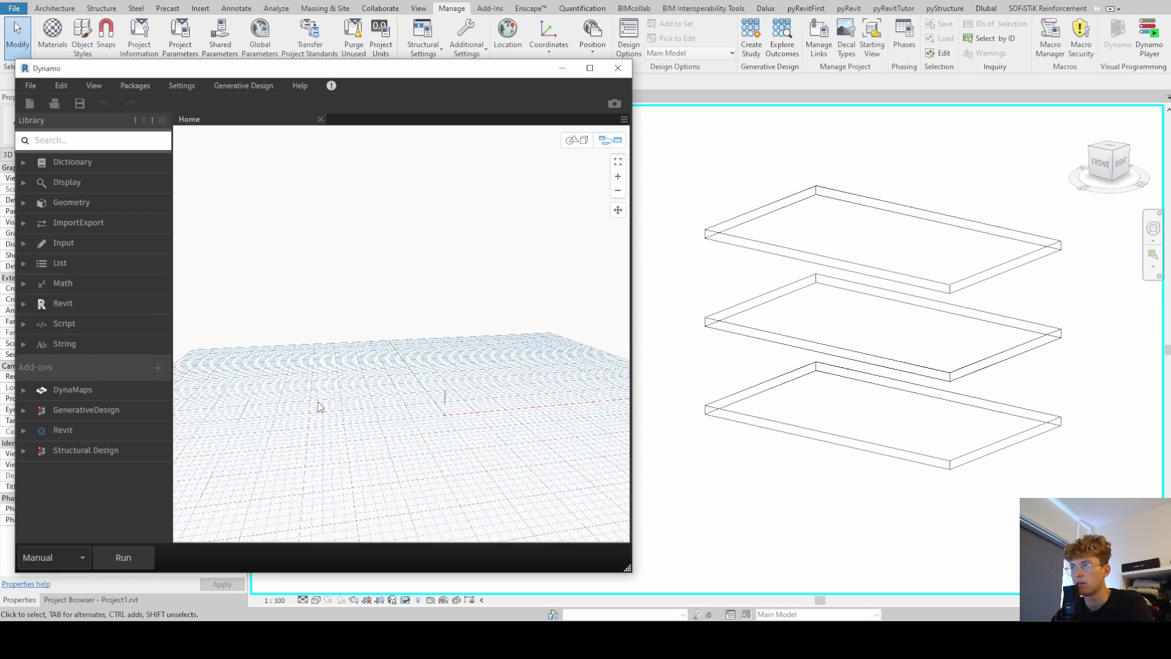
{"action": "left_click", "coordinate": [53, 452]}
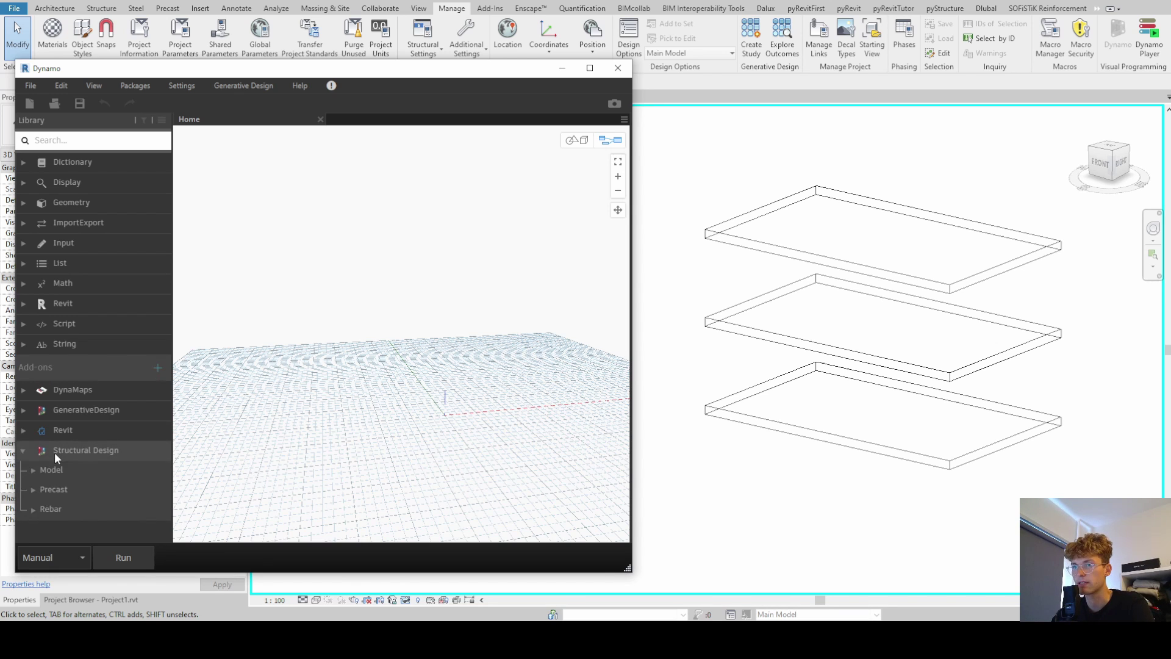
{"action": "left_click", "coordinate": [52, 507]}
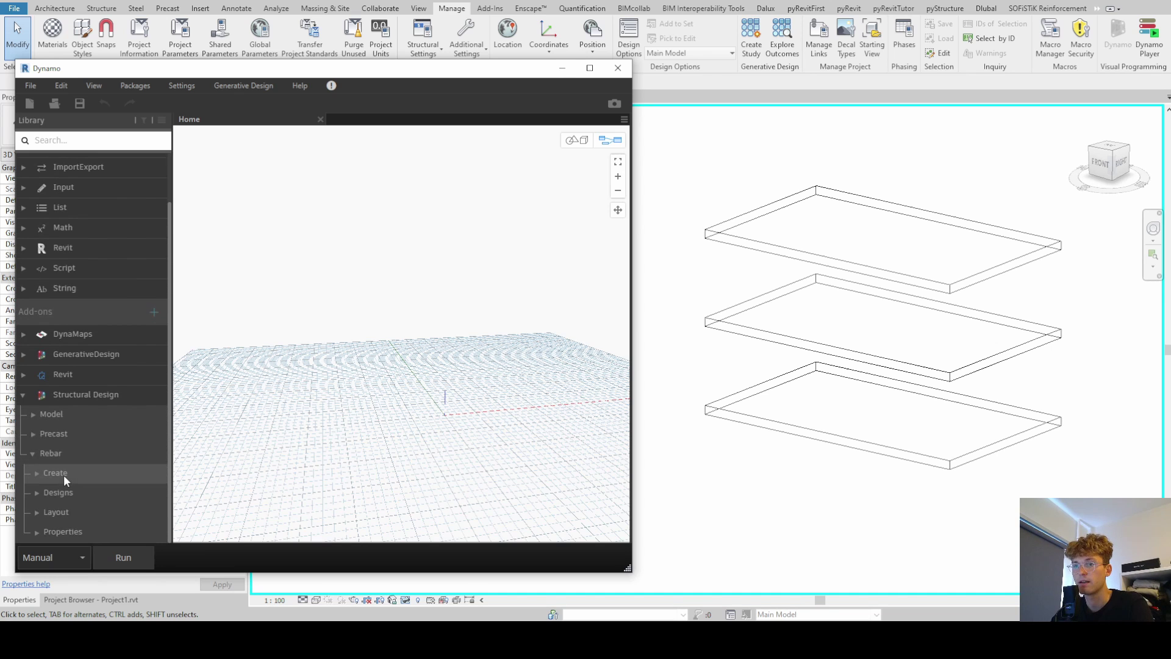
{"action": "left_click", "coordinate": [63, 475]}
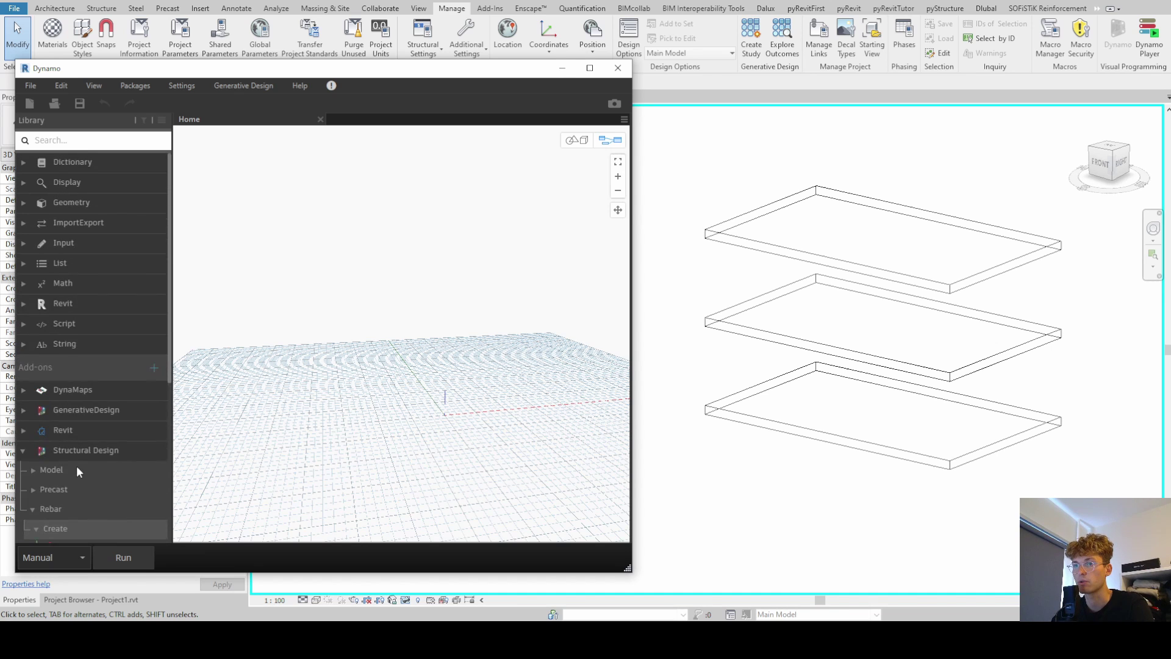
{"action": "scroll", "coordinate": [75, 462], "scroll_direction": "down", "scroll_amount": 3}
{"action": "scroll", "coordinate": [79, 456], "scroll_direction": "down", "scroll_amount": 2}
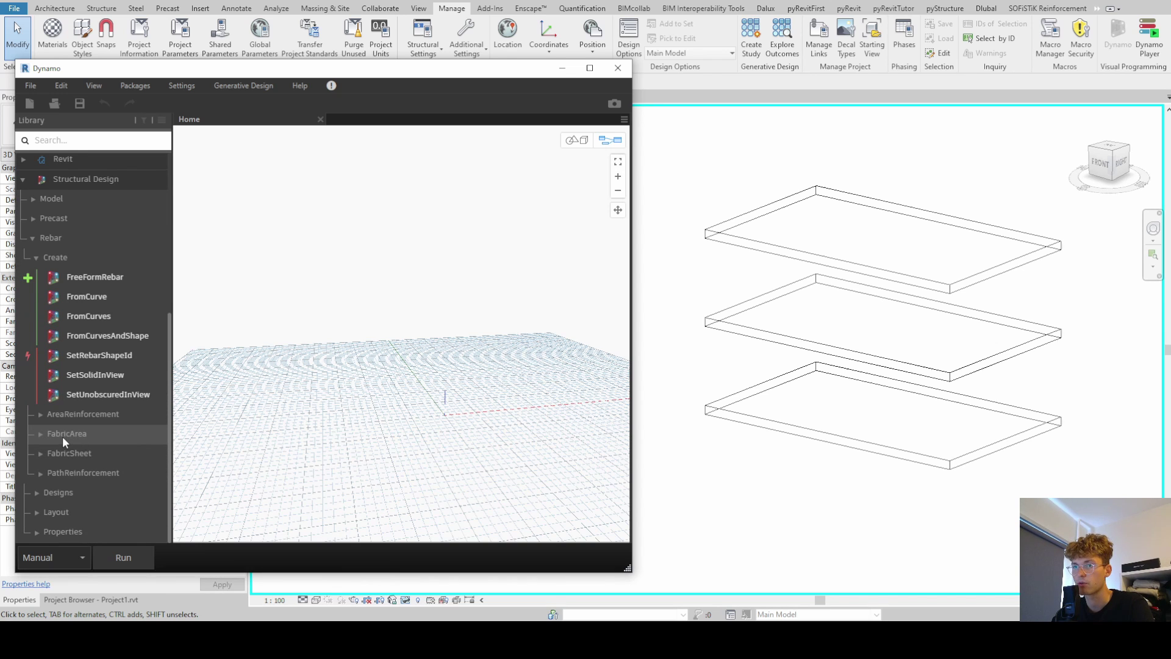
{"action": "left_click", "coordinate": [62, 436]}
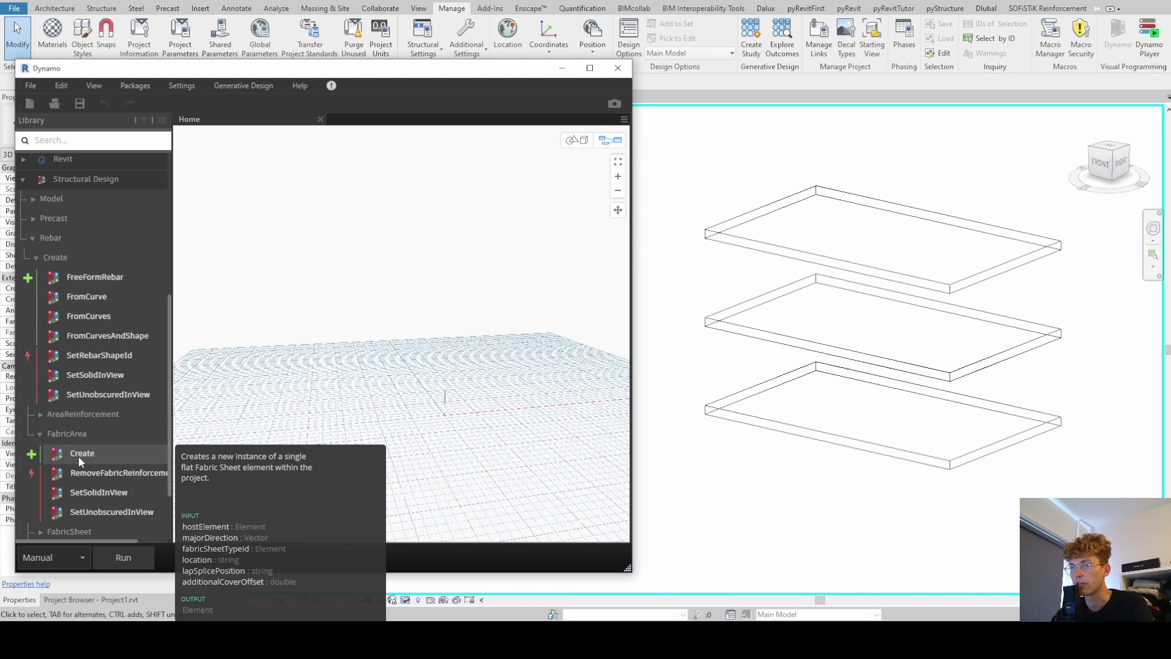
Step: Place a FabricArea.Create node and position it on the canvas
{"action": "left_click", "coordinate": [78, 456]}
{"action": "left_click_drag", "start_coordinate": [499, 407], "coordinate": [551, 356]}
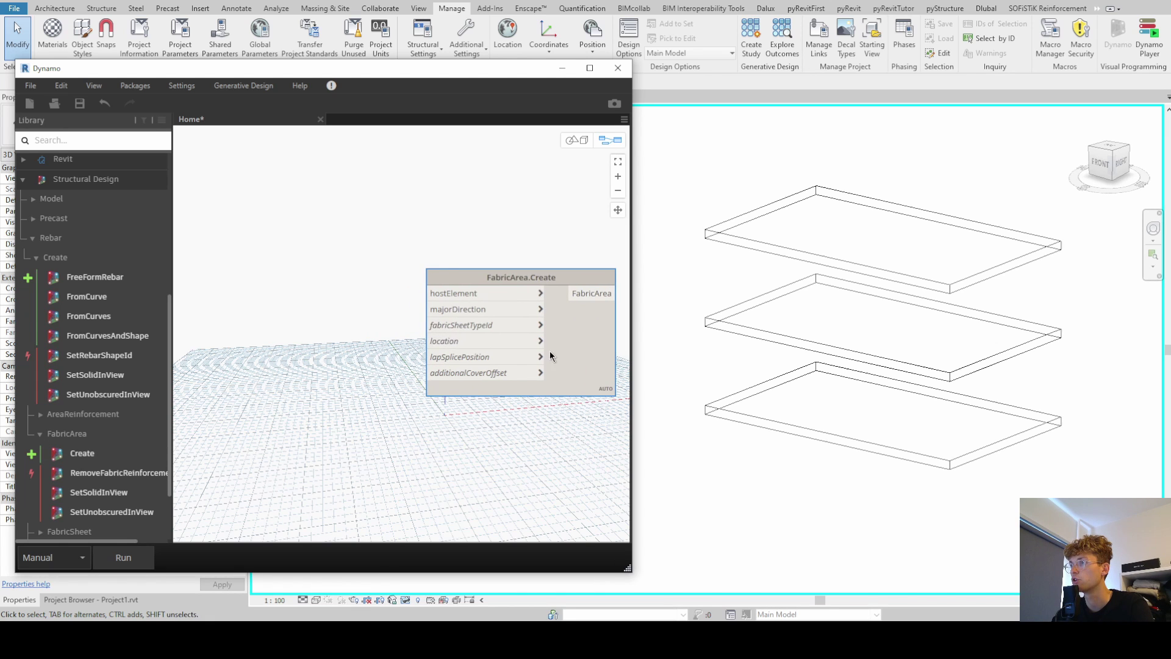
{"action": "scroll", "coordinate": [429, 235], "scroll_direction": "down", "scroll_amount": 3}
{"action": "scroll", "coordinate": [577, 315], "scroll_direction": "up", "scroll_amount": 4}
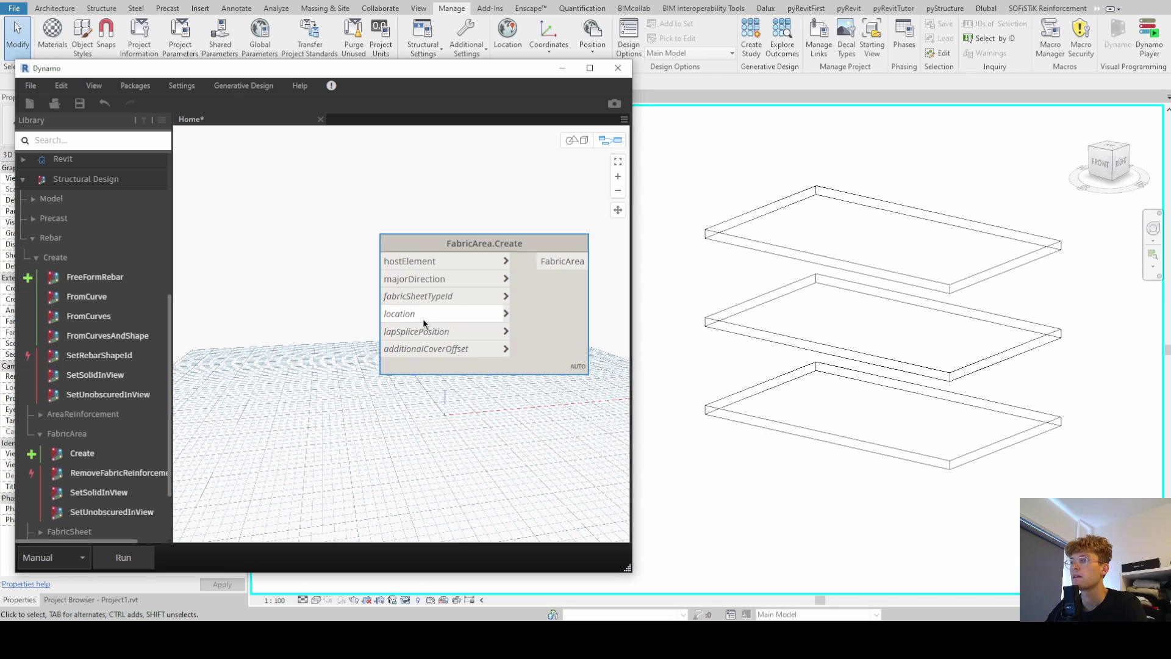
{"action": "mouse_move", "coordinate": [428, 265]}
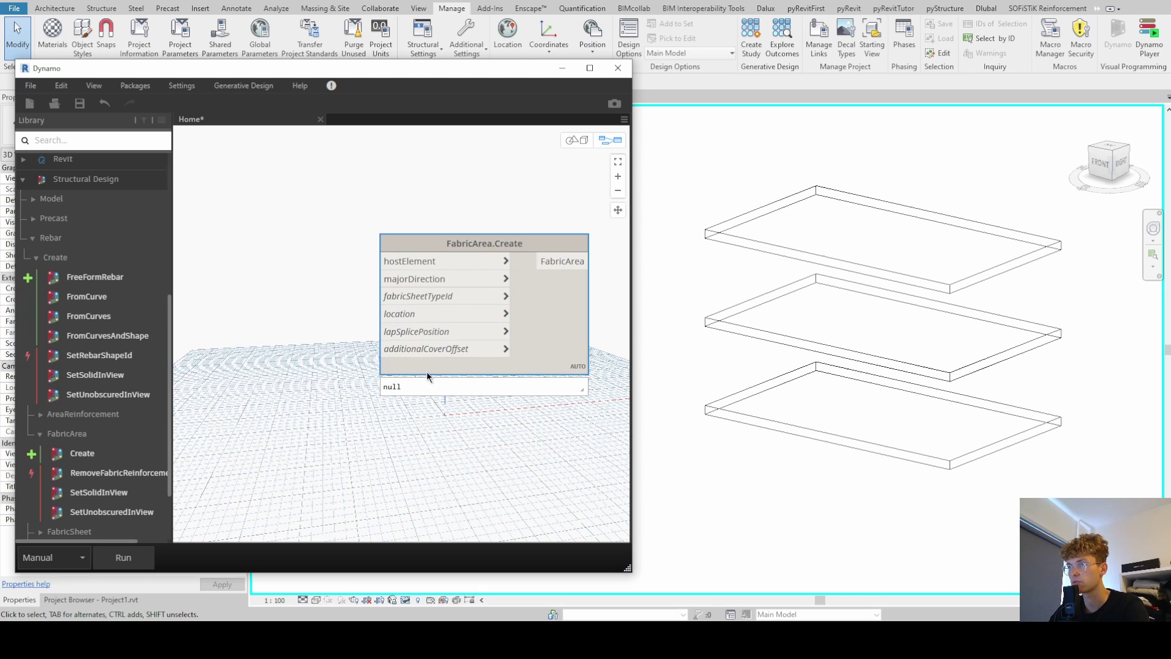
{"action": "left_click_drag", "start_coordinate": [533, 349], "coordinate": [539, 357]}
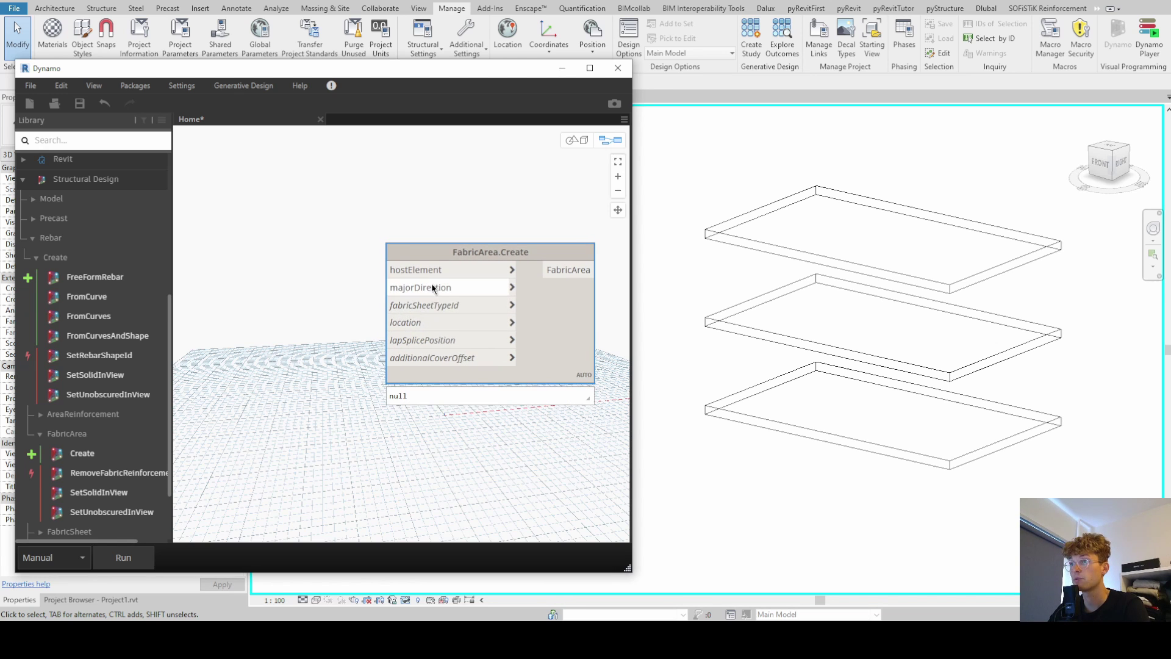
{"action": "mouse_move", "coordinate": [455, 318]}
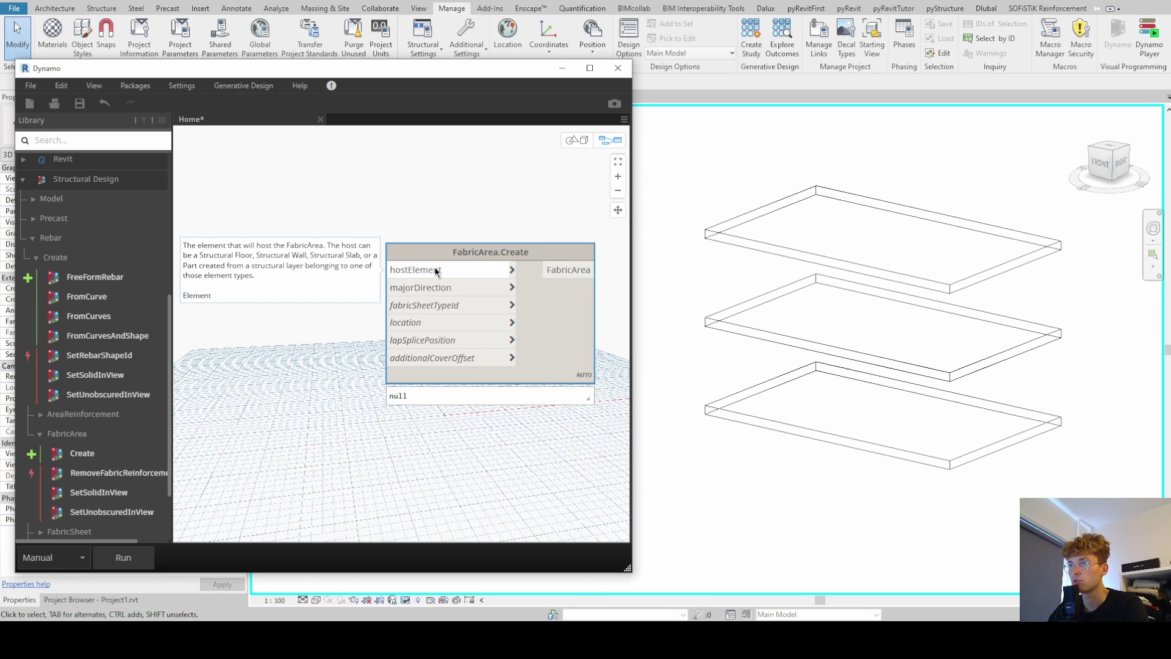
Step: Search 'select' and add a Select Model Element node at the upper left
{"action": "left_click", "coordinate": [143, 141]}
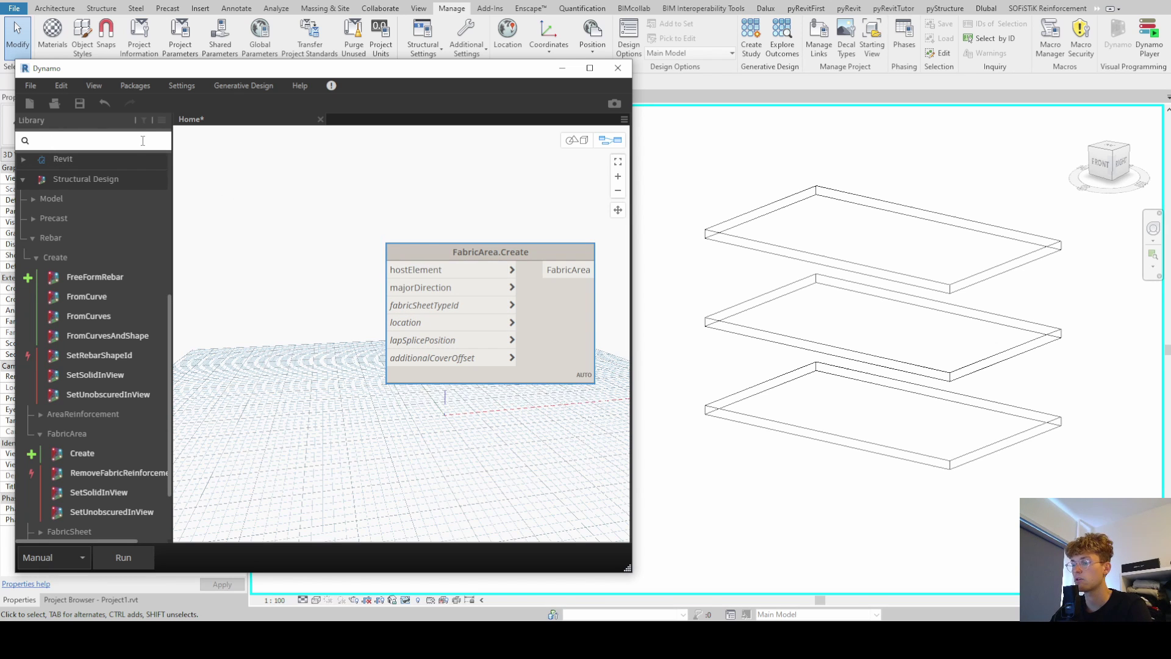
{"action": "type", "text": "select model"}
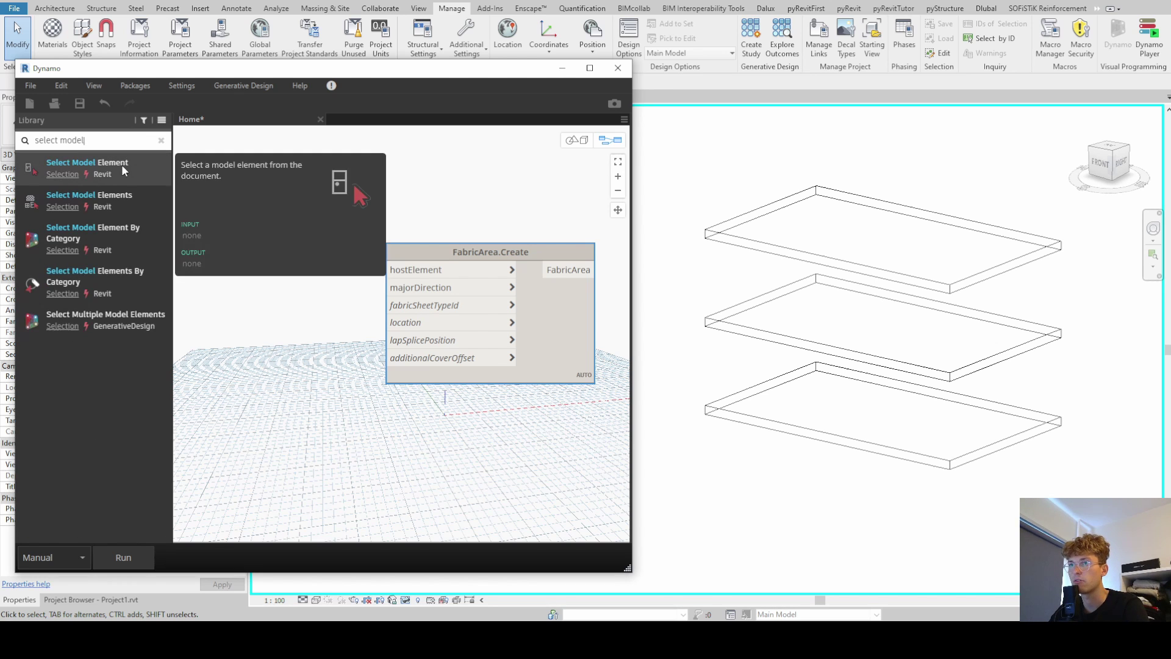
{"action": "left_click", "coordinate": [122, 163]}
{"action": "left_click_drag", "start_coordinate": [423, 318], "coordinate": [226, 237]}
Step: Pick the top slab and wire it into FabricArea.Create's hostElement input
{"action": "left_click", "coordinate": [230, 266]}
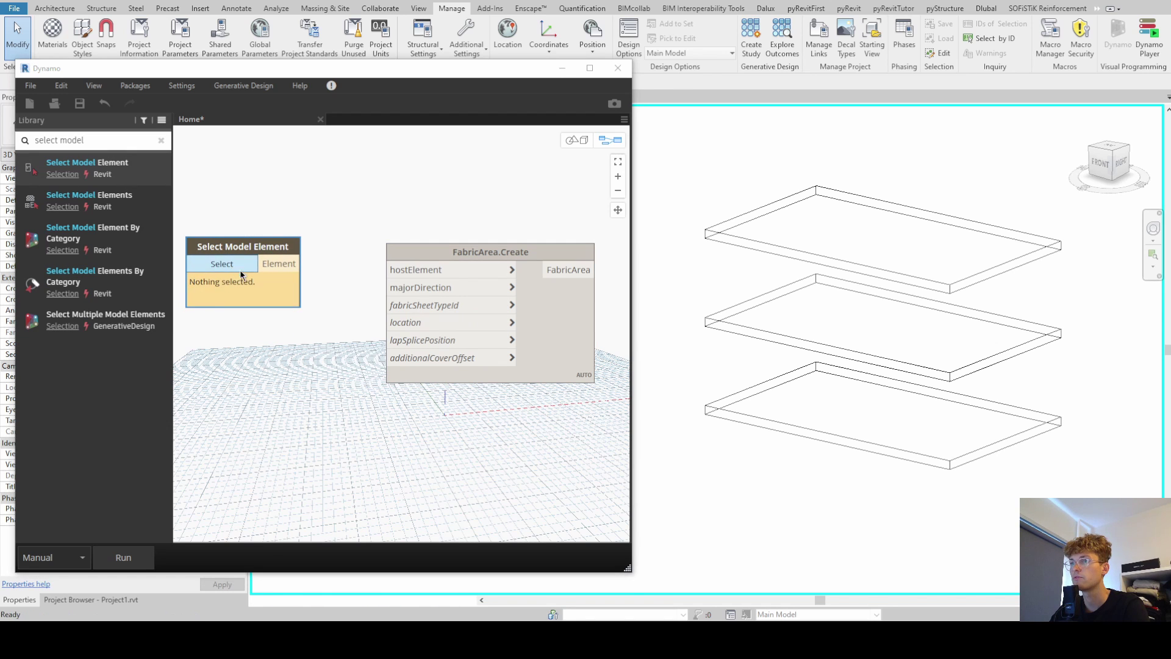
{"action": "left_click", "coordinate": [750, 251]}
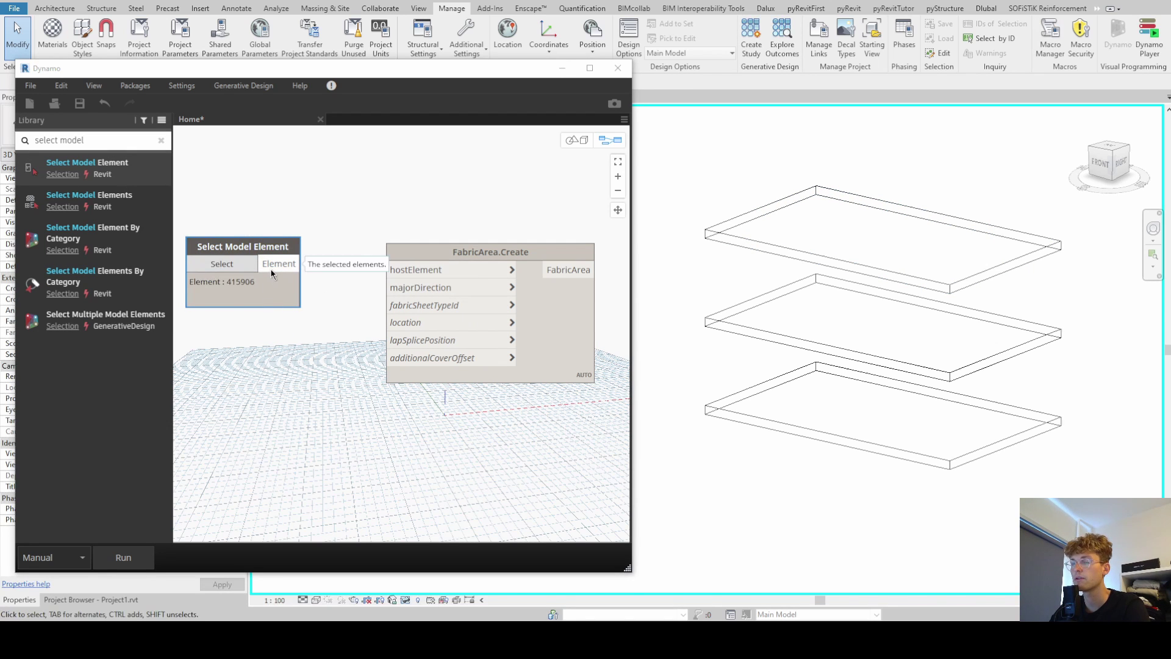
{"action": "left_click_drag", "start_coordinate": [272, 270], "coordinate": [477, 248]}
{"action": "scroll", "coordinate": [403, 185], "scroll_direction": "down", "scroll_amount": 1}
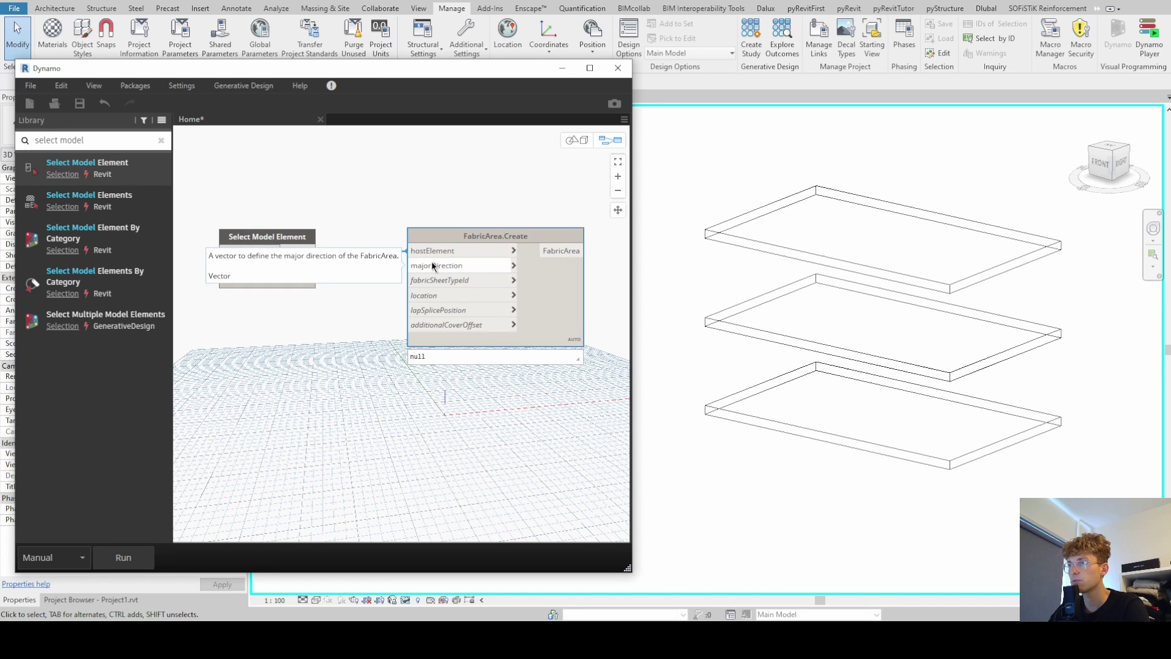
{"action": "scroll", "coordinate": [432, 266], "scroll_direction": "up", "scroll_amount": 2}
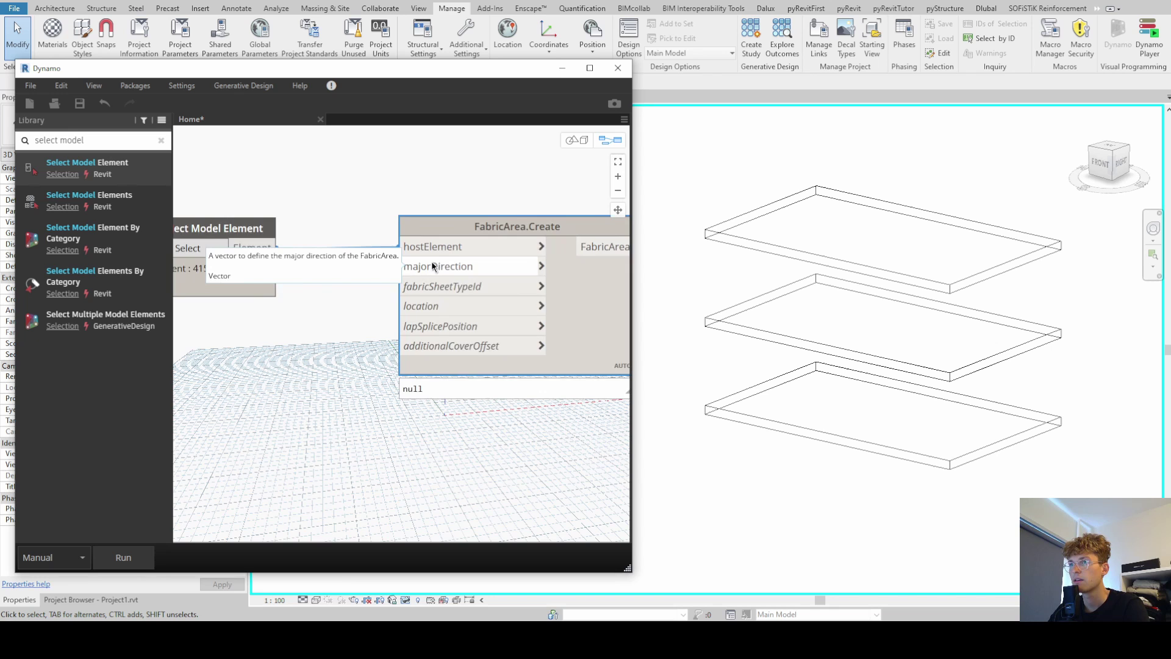
{"action": "scroll", "coordinate": [430, 261], "scroll_direction": "down", "scroll_amount": 2}
{"action": "left_click_drag", "start_coordinate": [292, 238], "coordinate": [259, 214]}
{"action": "left_click", "coordinate": [161, 141]}
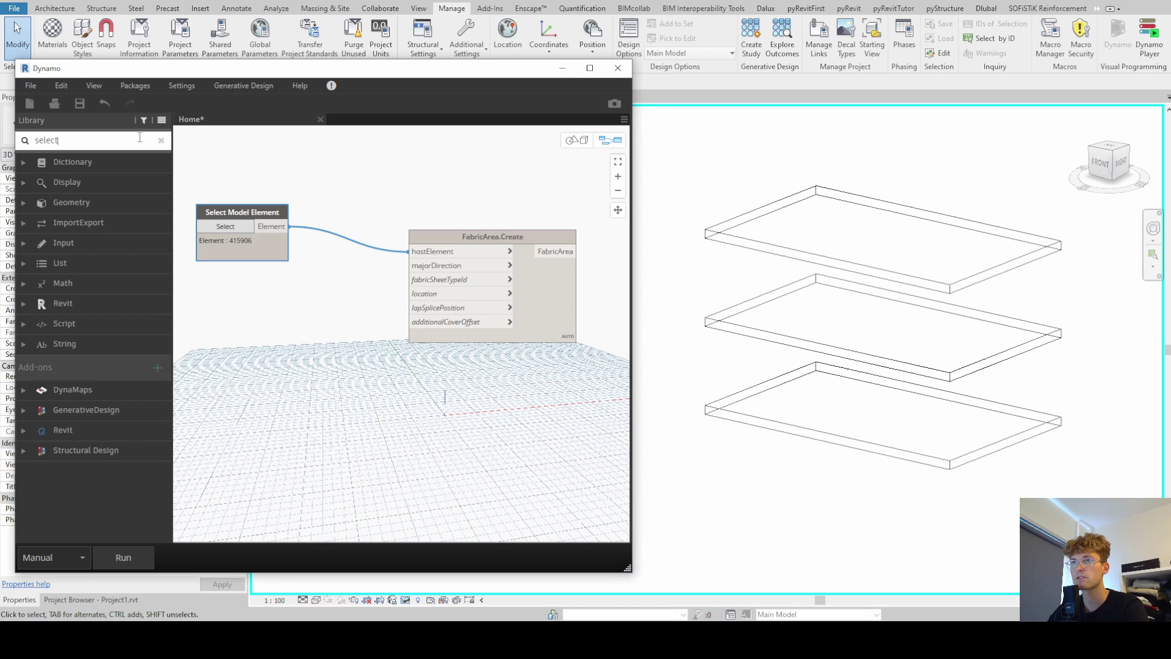
Step: Add a Select Edge node below Select Model Element holding an edge of the top slab
{"action": "type", "text": "select e"}
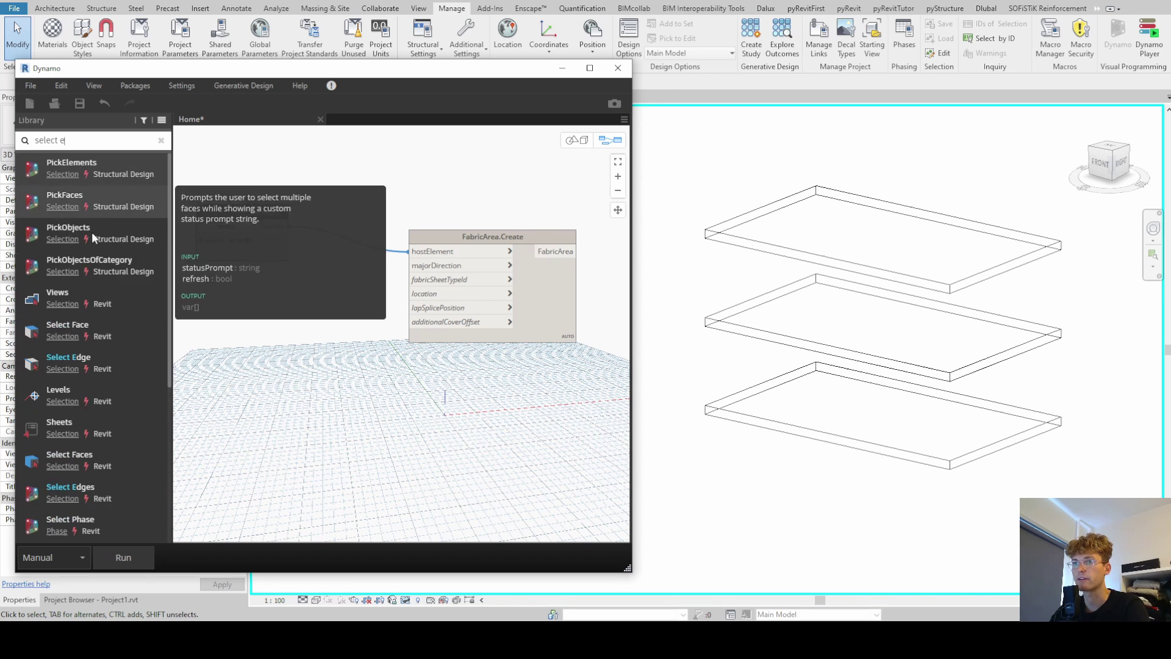
{"action": "left_click_drag", "start_coordinate": [106, 371], "coordinate": [419, 386]}
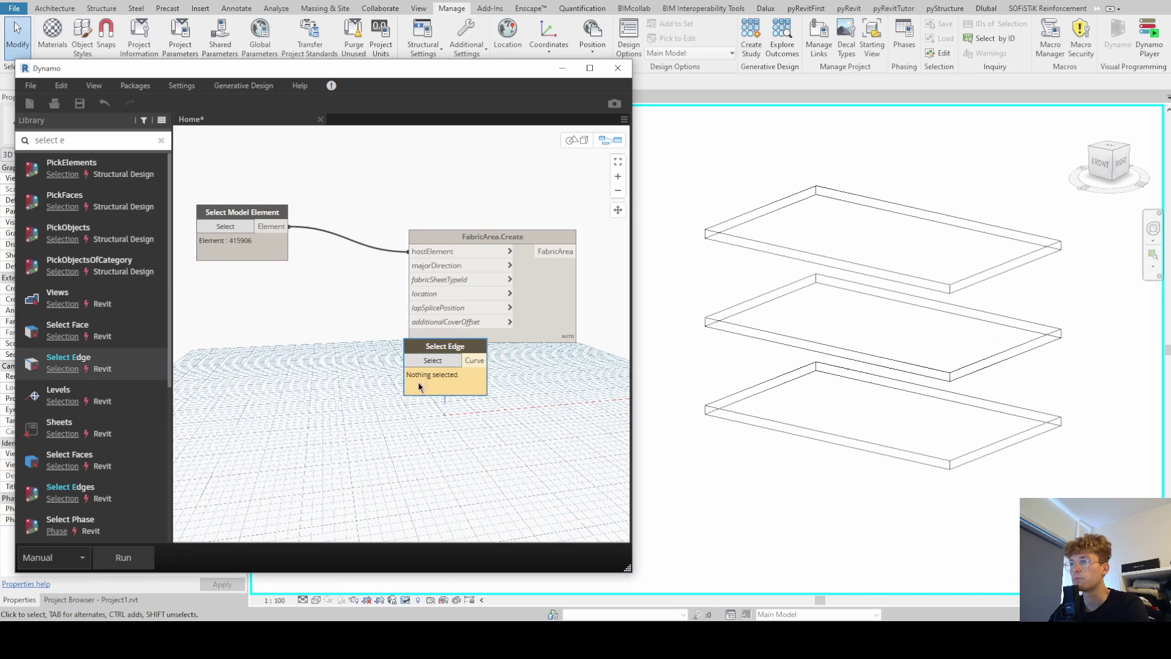
{"action": "left_click_drag", "start_coordinate": [297, 365], "coordinate": [224, 312]}
{"action": "left_click", "coordinate": [217, 298]}
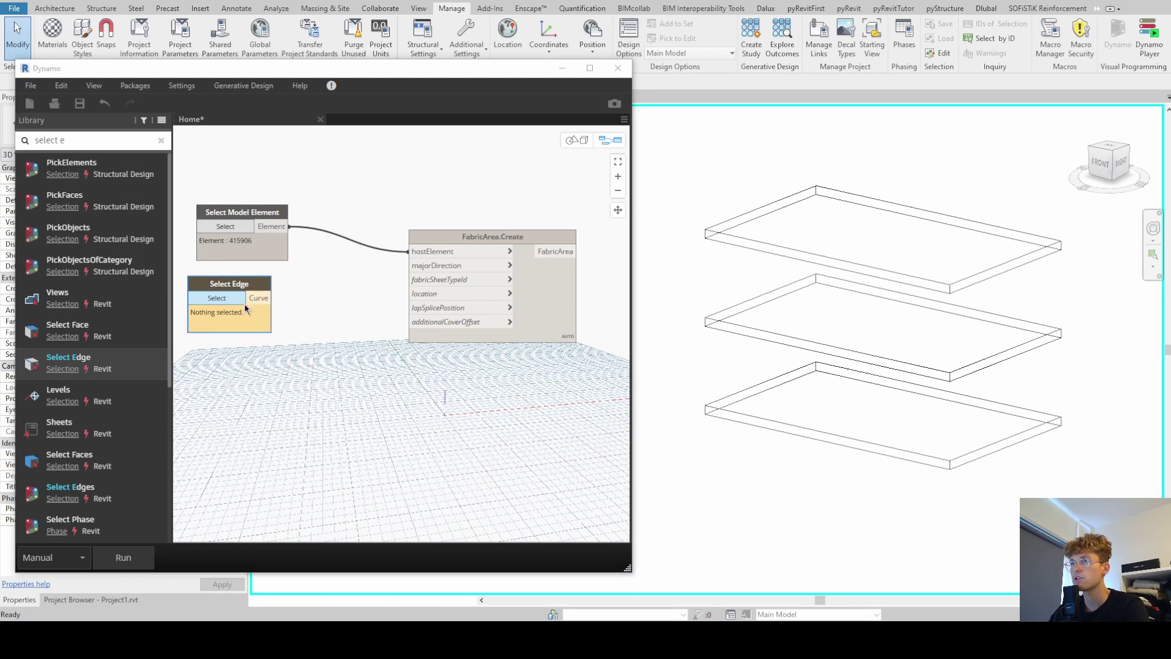
{"action": "left_click", "coordinate": [770, 298]}
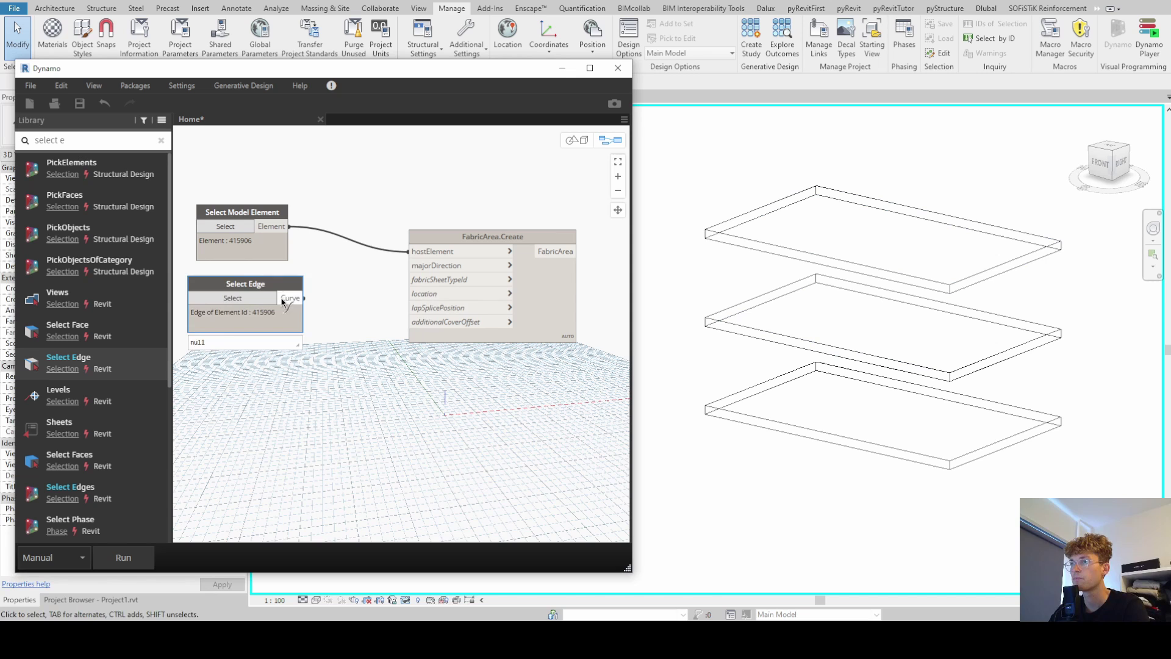
{"action": "left_click_drag", "start_coordinate": [303, 297], "coordinate": [364, 293]}
{"action": "left_click_drag", "start_coordinate": [280, 310], "coordinate": [287, 308]}
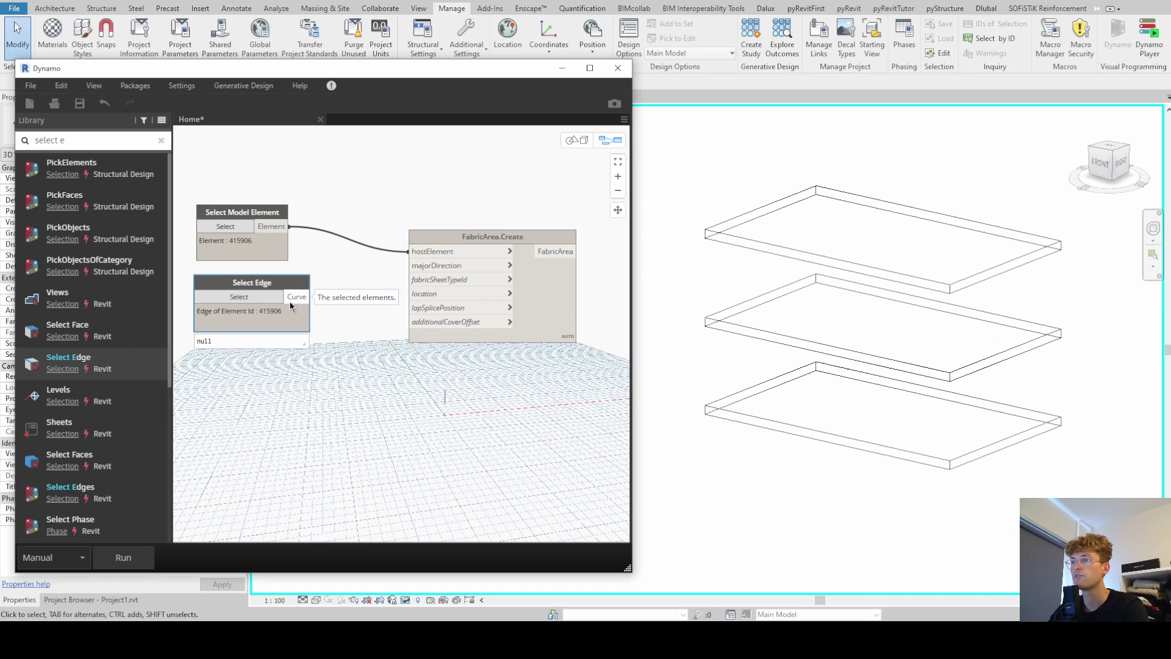
Step: Add a Line.Direction node linking Select Edge's Curve to FabricArea.Create's majorDirection
{"action": "left_click", "coordinate": [161, 139]}
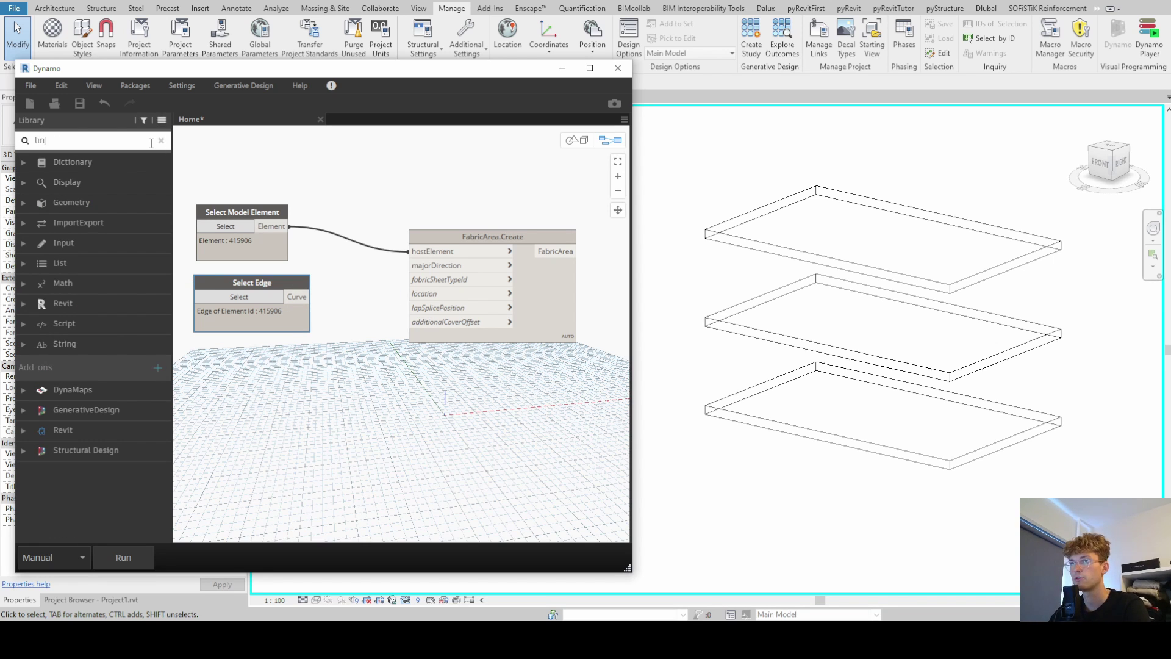
{"action": "type", "text": "line.d"}
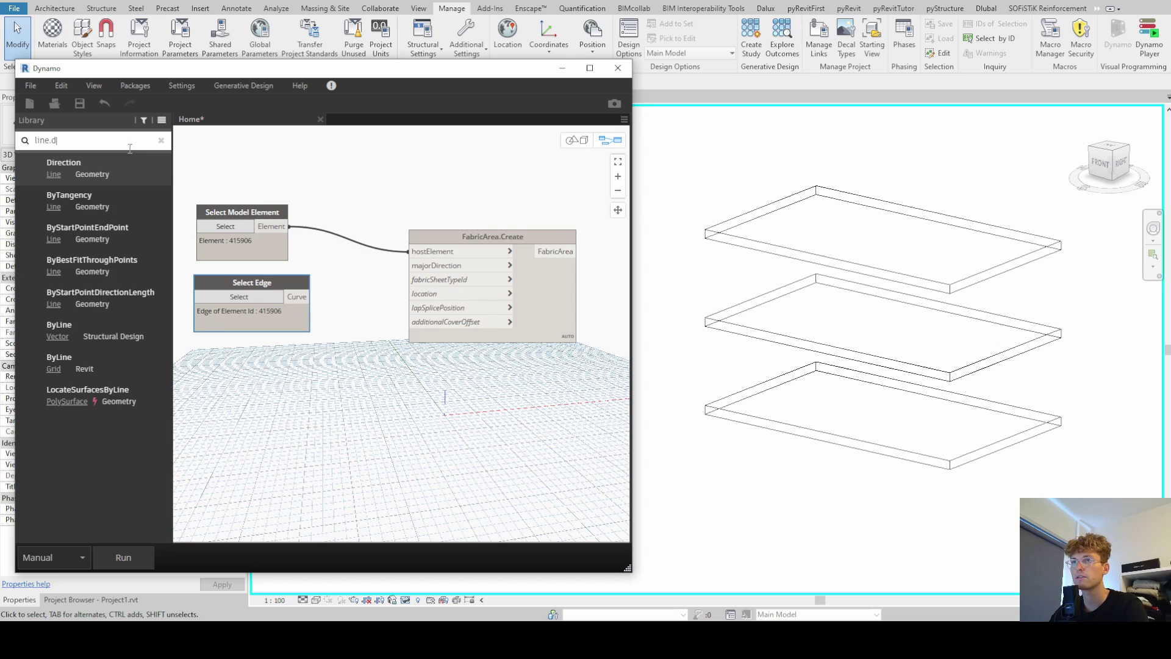
{"action": "type", "text": "ire"}
{"action": "left_click", "coordinate": [67, 166]}
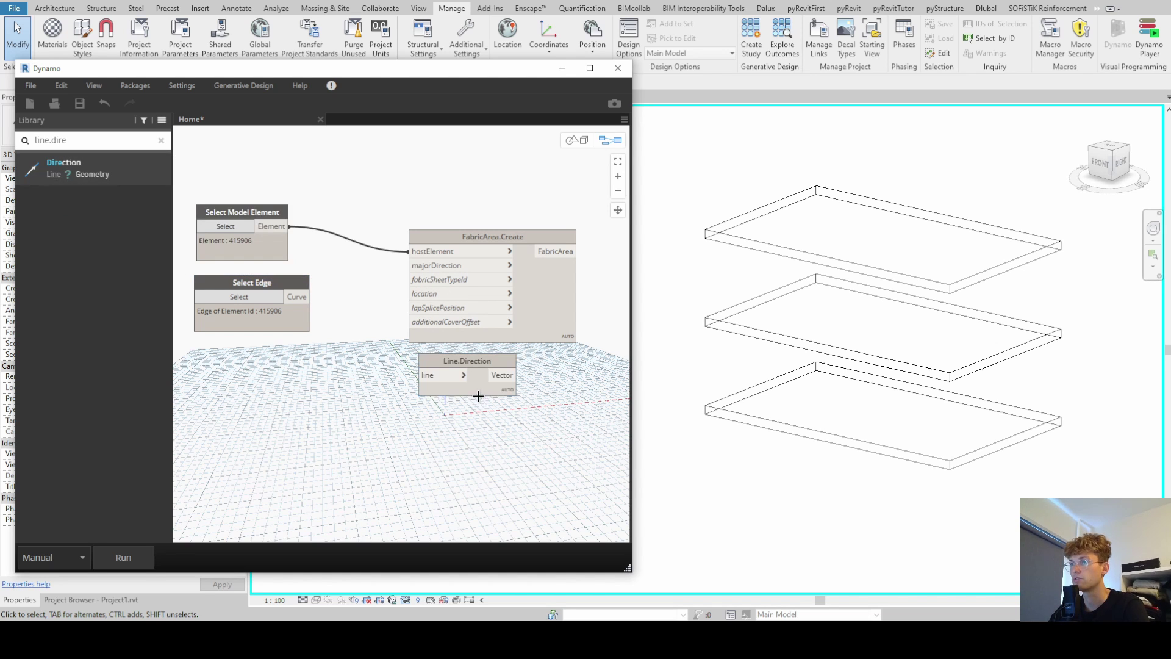
{"action": "left_click_drag", "start_coordinate": [478, 396], "coordinate": [392, 388]}
{"action": "left_click_drag", "start_coordinate": [552, 310], "coordinate": [586, 301]}
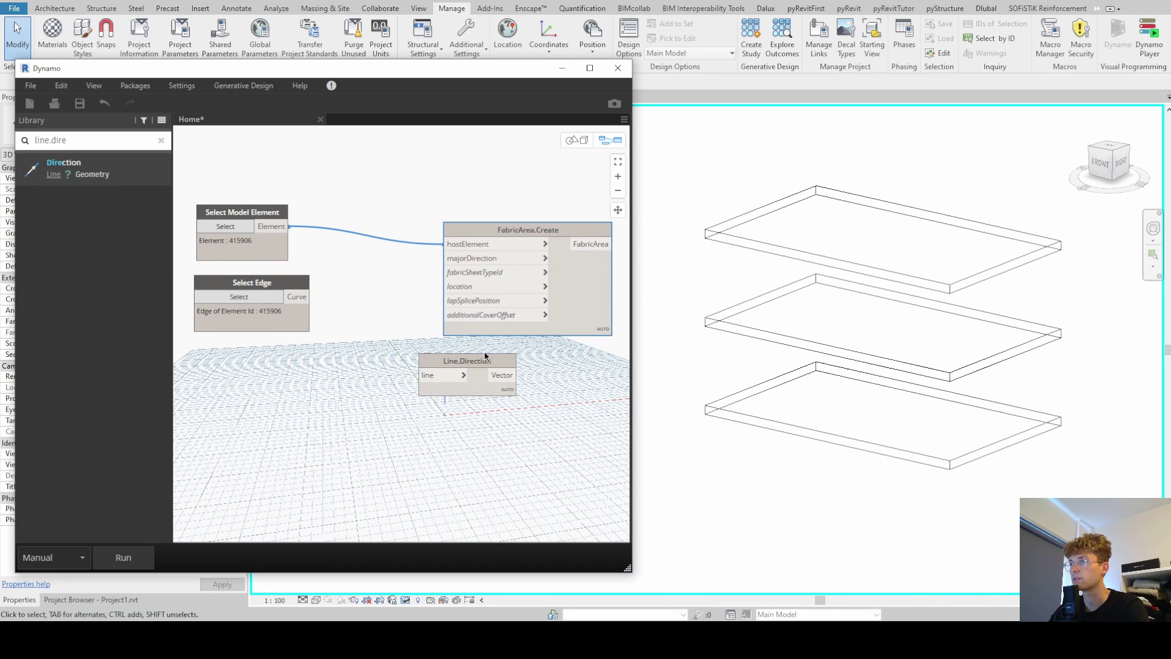
{"action": "left_click_drag", "start_coordinate": [480, 359], "coordinate": [388, 283]}
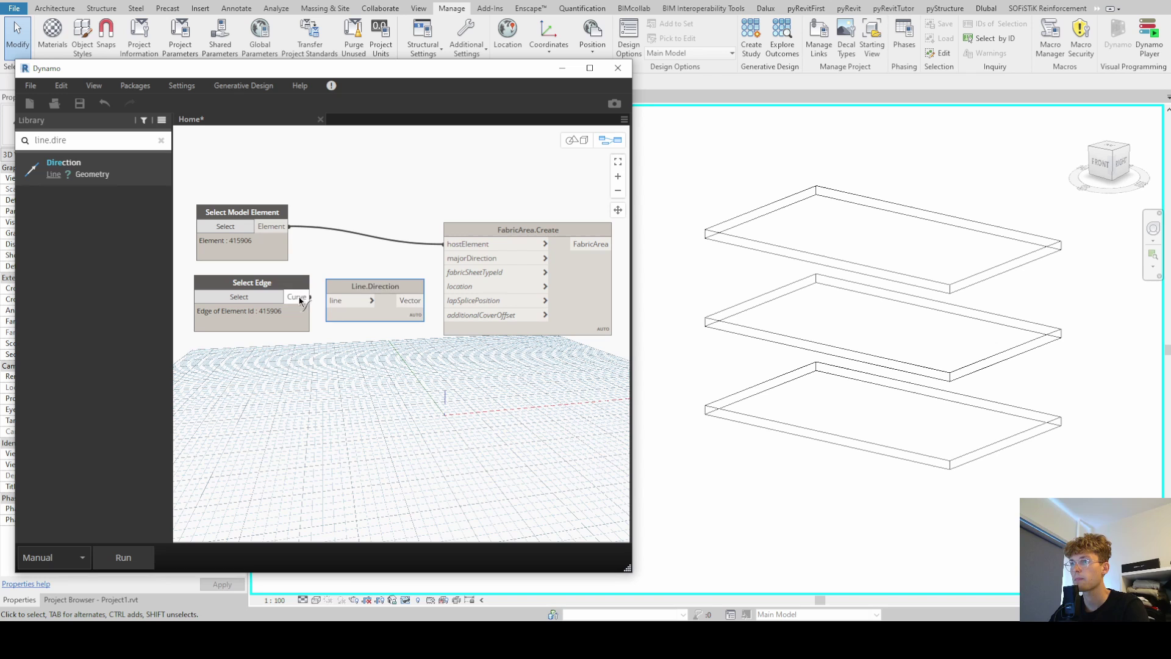
{"action": "left_click_drag", "start_coordinate": [299, 296], "coordinate": [334, 300]}
{"action": "left_click_drag", "start_coordinate": [421, 300], "coordinate": [447, 258]}
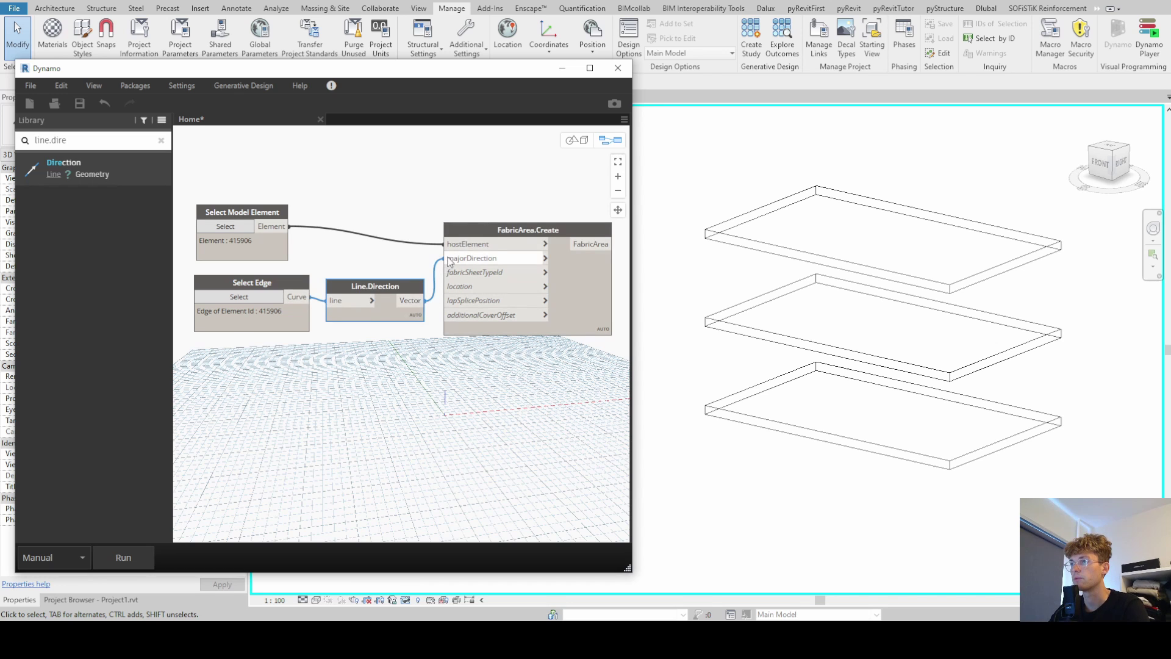
{"action": "left_click_drag", "start_coordinate": [388, 286], "coordinate": [390, 266]}
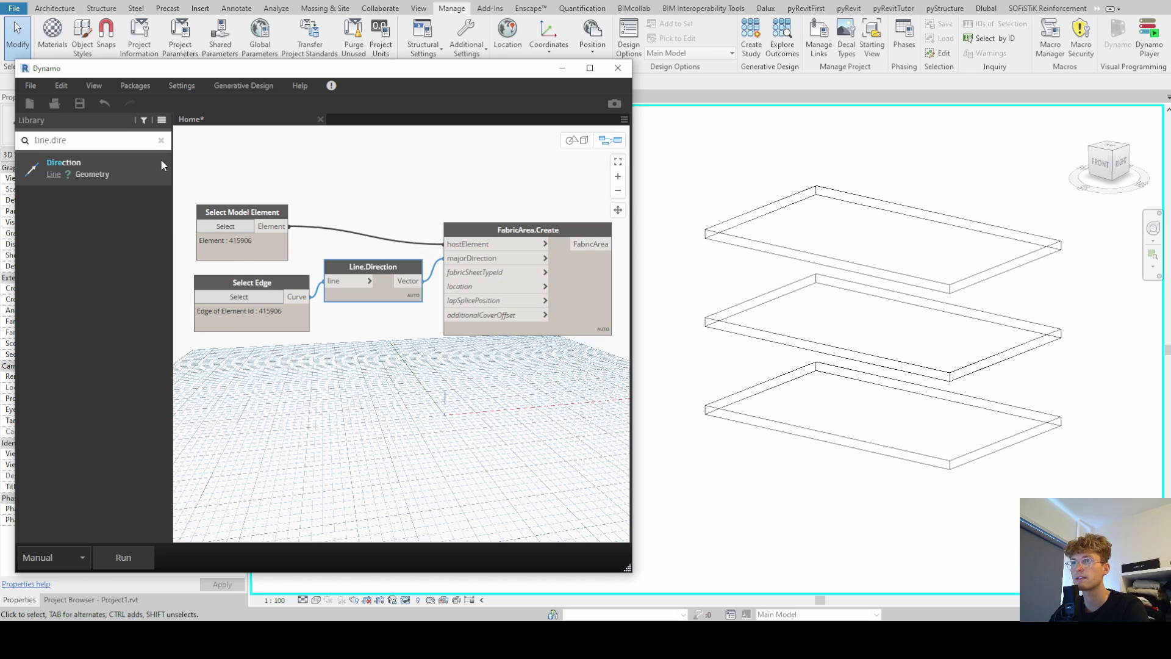
Step: Browse the library to Structural Design > Rebar > Properties
{"action": "left_click", "coordinate": [162, 141]}
{"action": "left_click", "coordinate": [74, 456]}
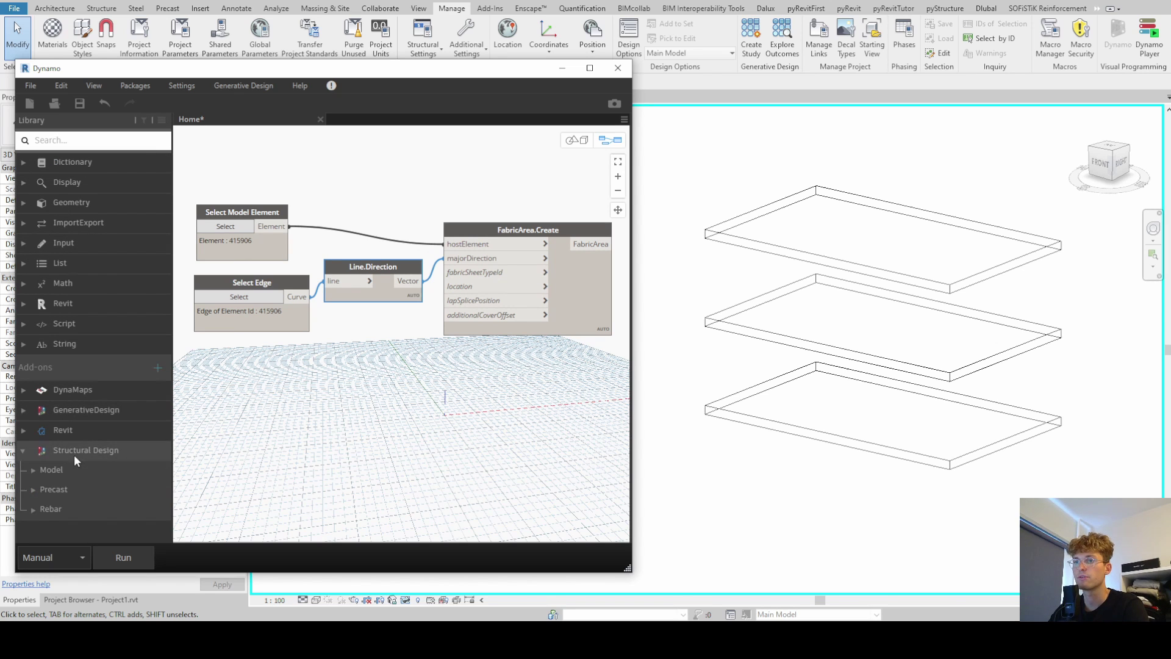
{"action": "left_click", "coordinate": [53, 507]}
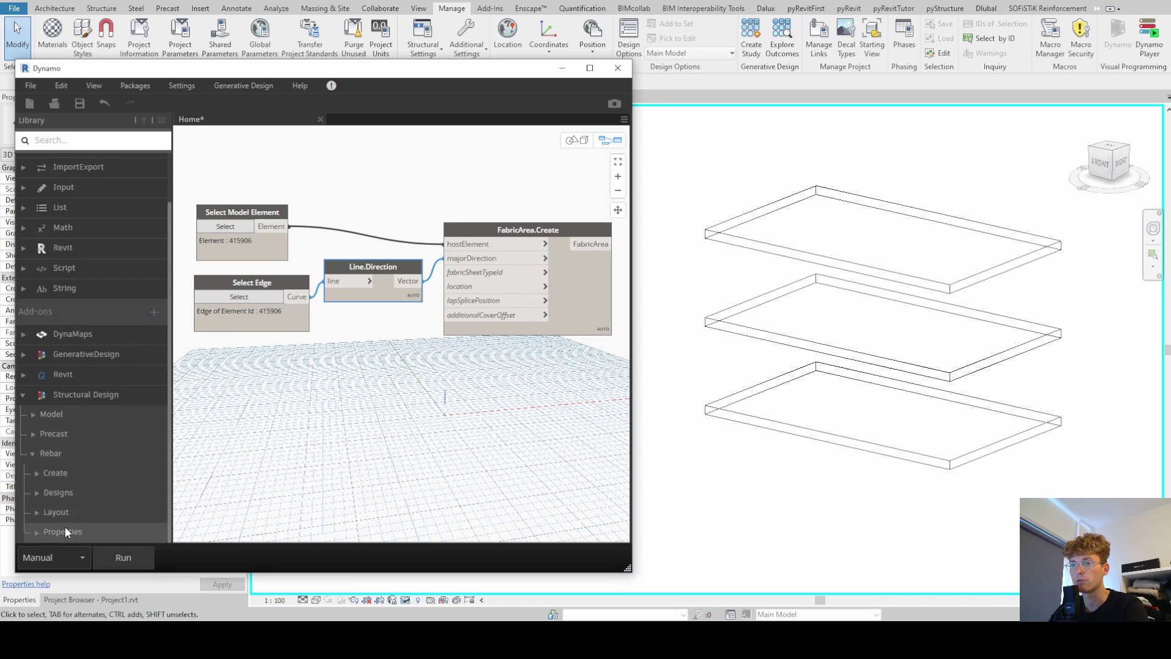
{"action": "left_click", "coordinate": [65, 527]}
{"action": "scroll", "coordinate": [96, 445], "scroll_direction": "up", "scroll_amount": 4}
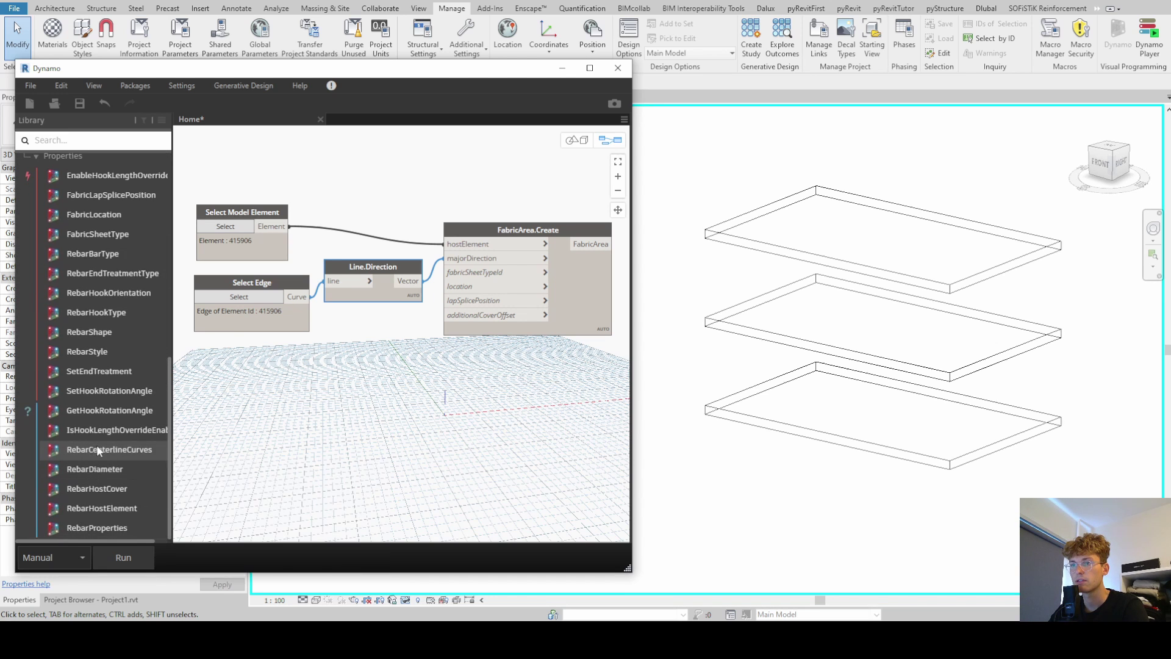
{"action": "scroll", "coordinate": [104, 391], "scroll_direction": "down", "scroll_amount": 2}
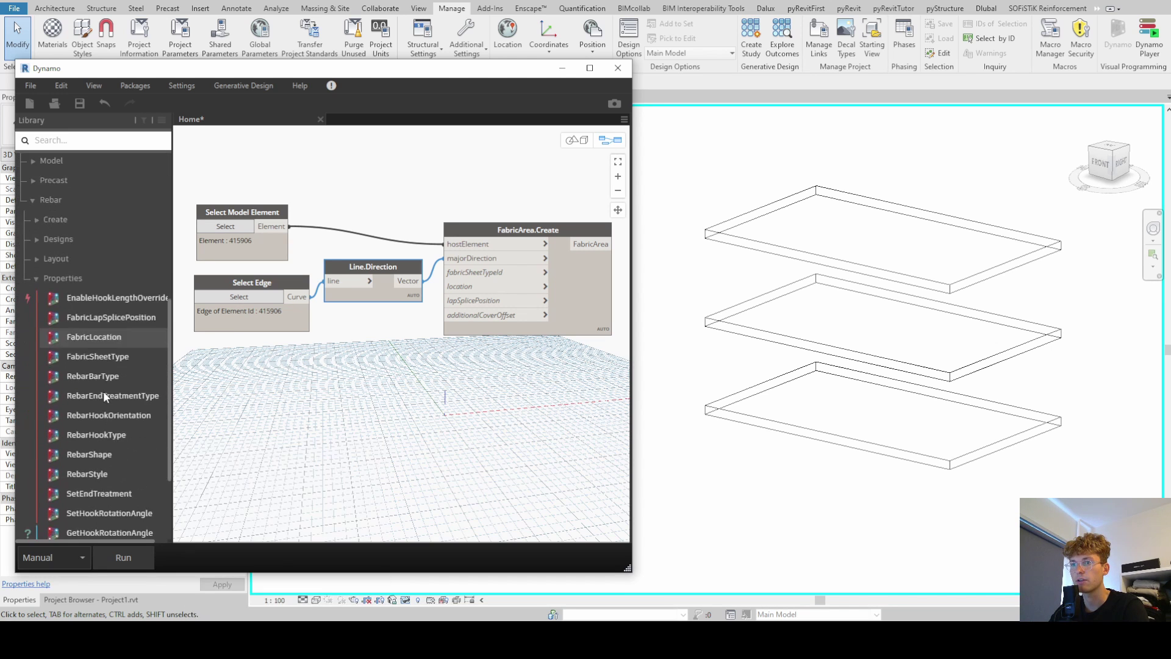
Step: Add FabricSheetType, FabricLocation and FabricLapSplicePosition nodes and arrange them on the canvas
{"action": "left_click", "coordinate": [95, 358]}
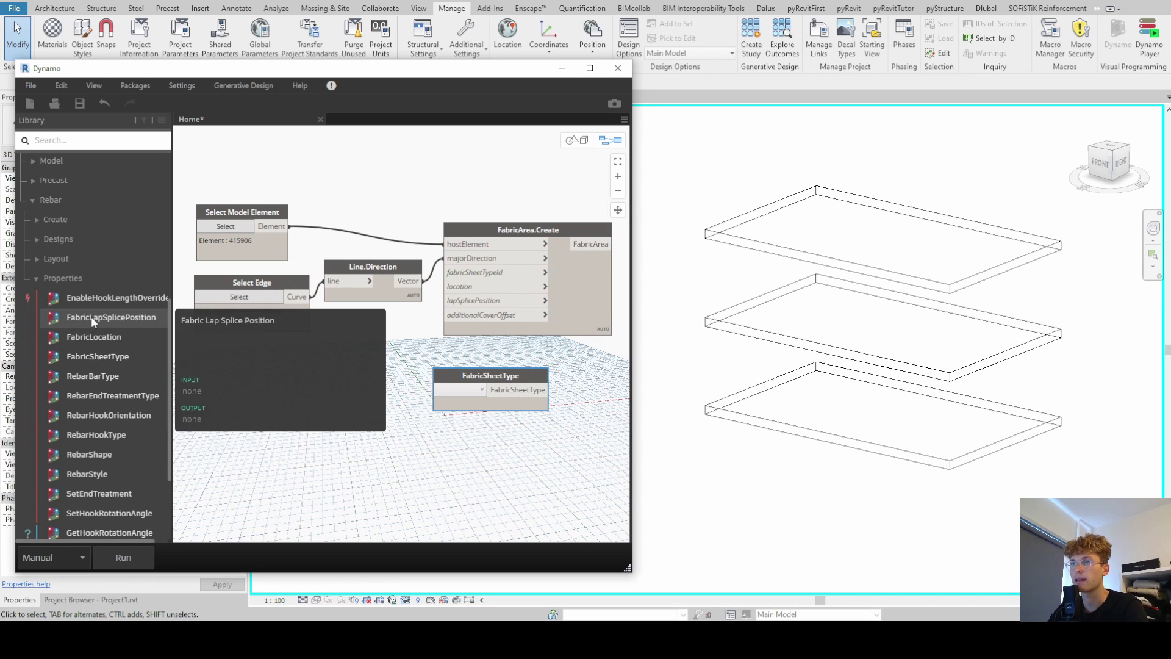
{"action": "left_click", "coordinate": [92, 337]}
{"action": "left_click", "coordinate": [90, 314]}
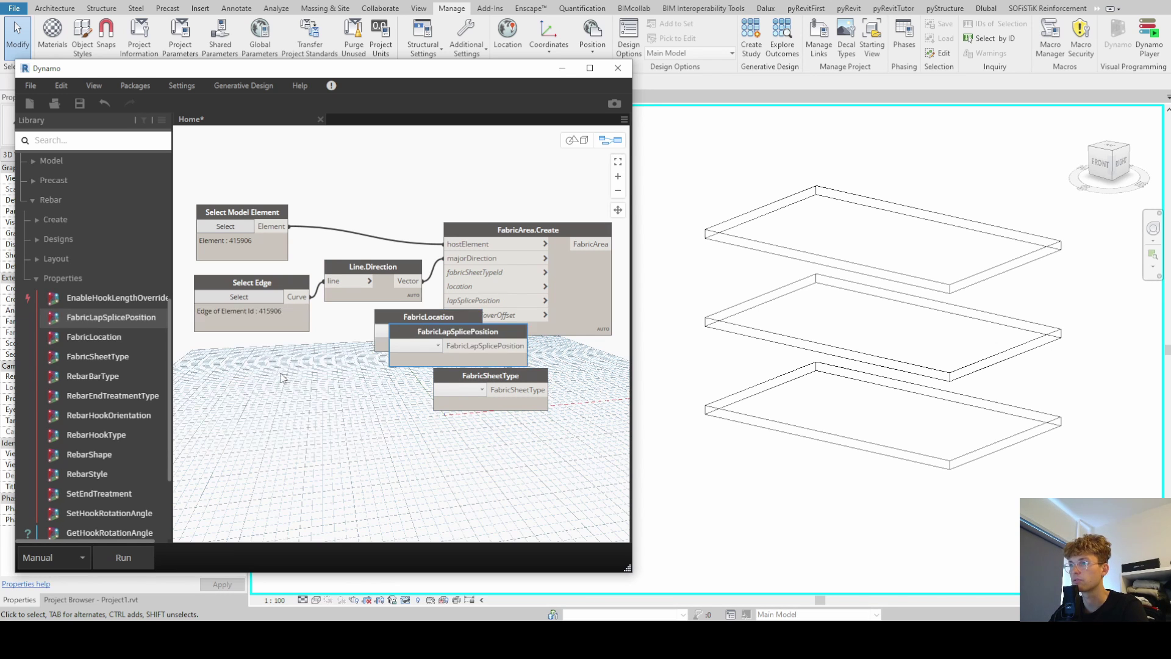
{"action": "left_click_drag", "start_coordinate": [494, 349], "coordinate": [346, 505]}
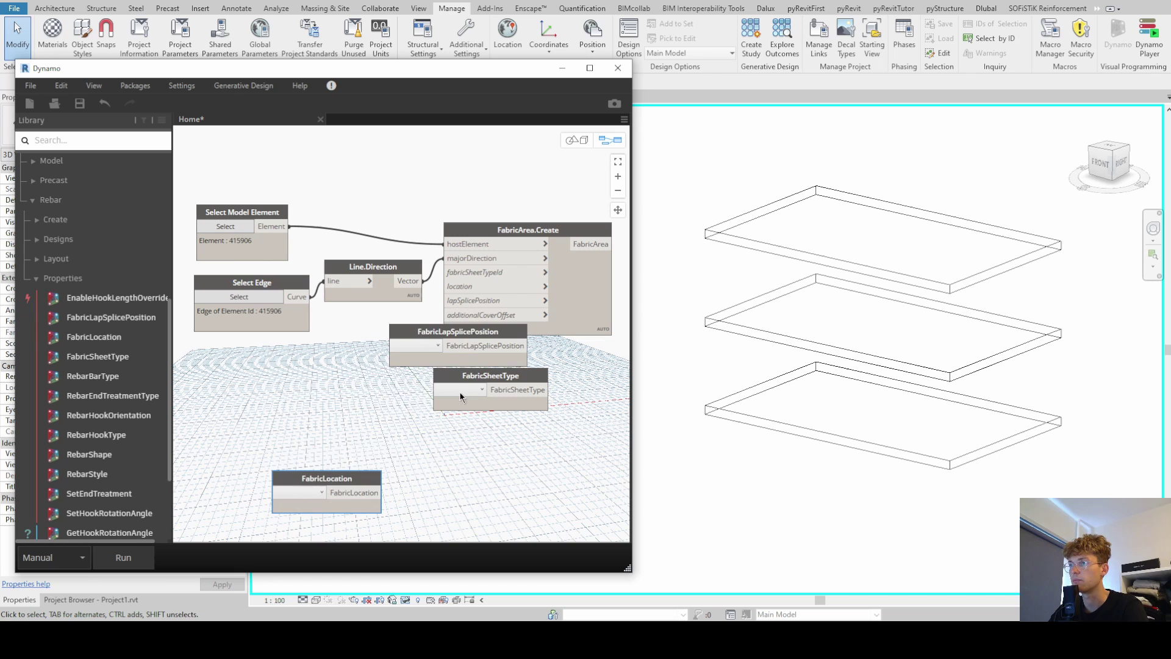
{"action": "left_click_drag", "start_coordinate": [461, 339], "coordinate": [483, 488]}
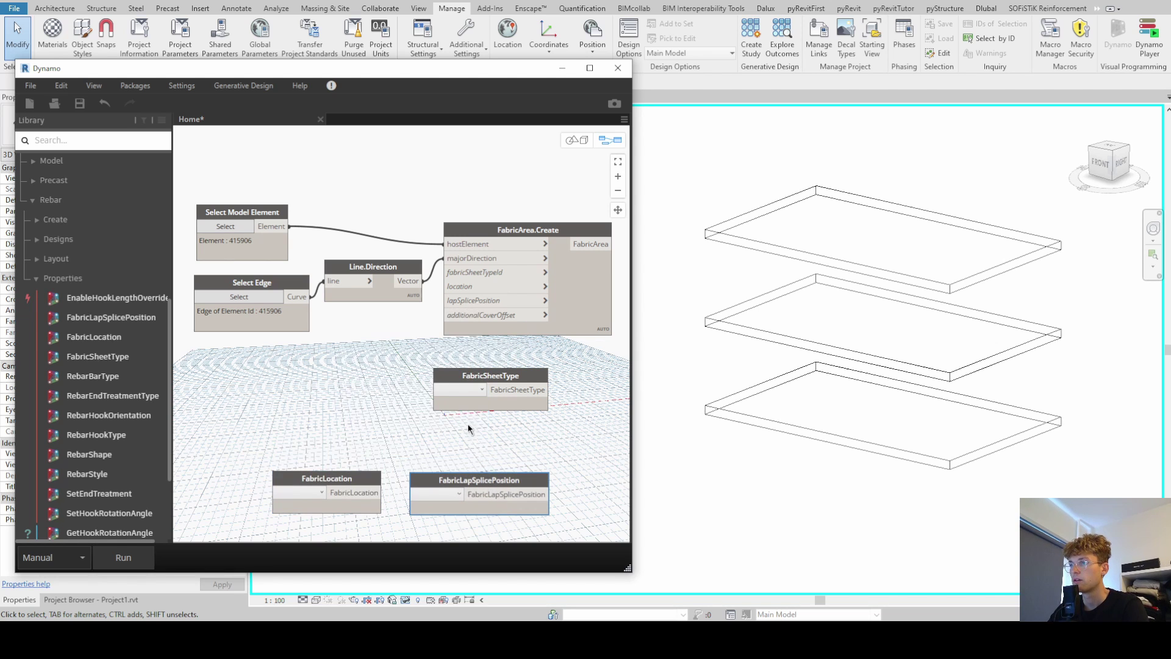
{"action": "left_click_drag", "start_coordinate": [450, 381], "coordinate": [219, 351]}
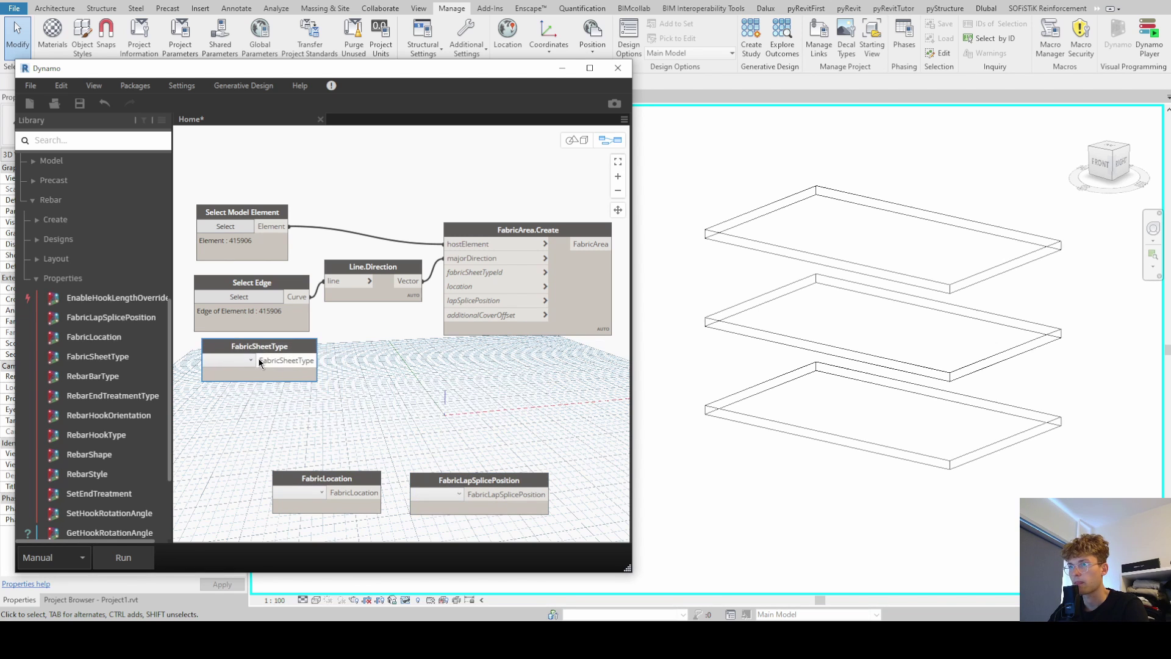
Step: Set the fabric sheet type to W11/4 and wire it to fabricSheetTypeId
{"action": "left_click", "coordinate": [230, 359]}
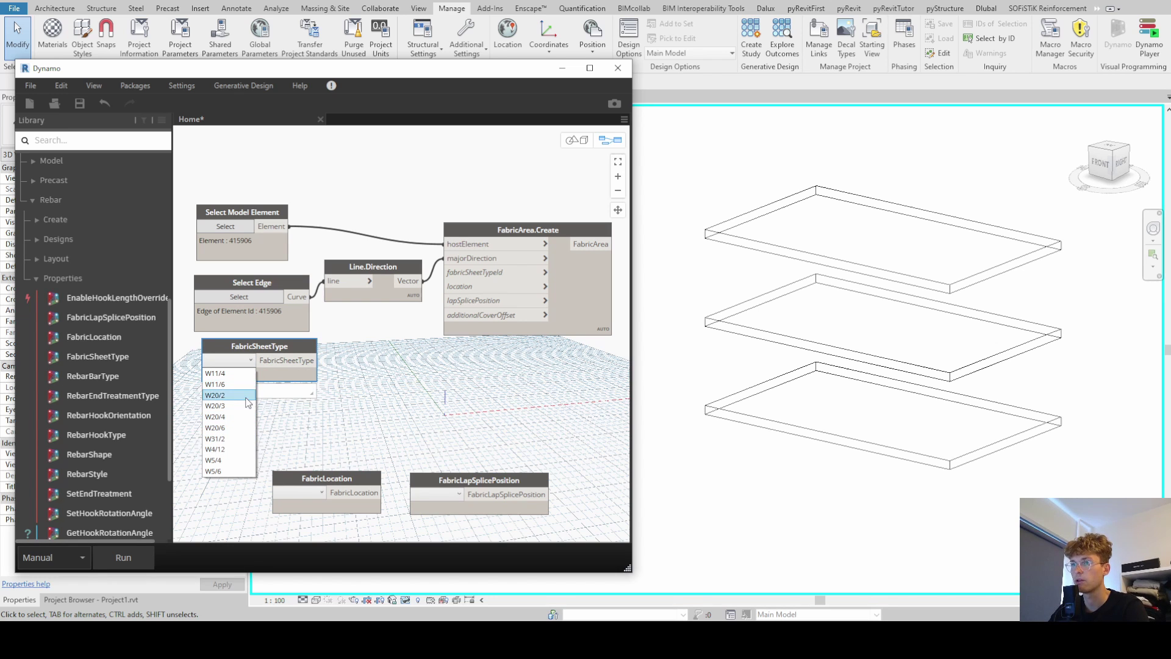
{"action": "left_click", "coordinate": [238, 379]}
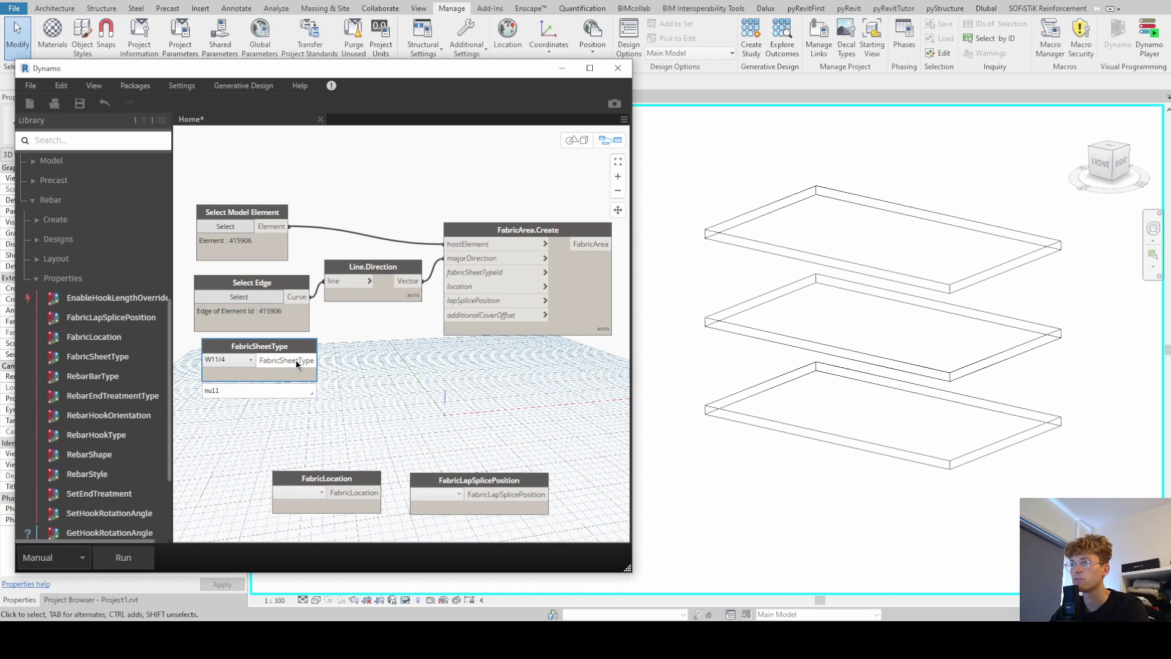
{"action": "left_click_drag", "start_coordinate": [297, 365], "coordinate": [452, 272]}
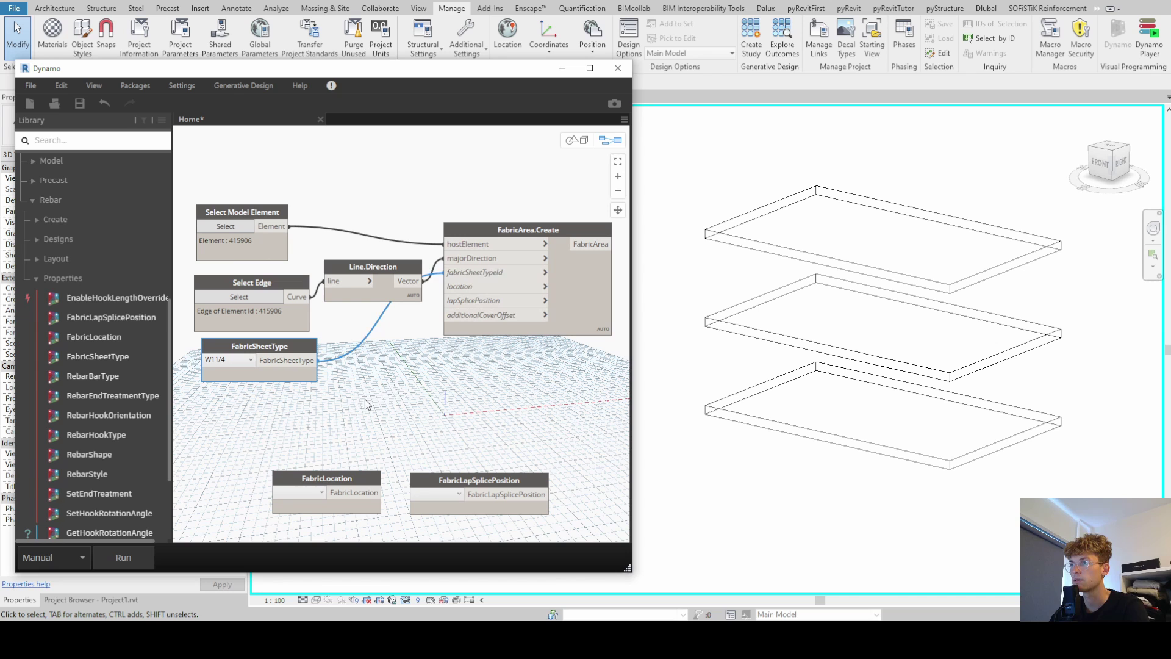
Step: Set FabricLocation to BottomOrInternal and wire it to the location input
{"action": "mouse_move", "coordinate": [482, 292]}
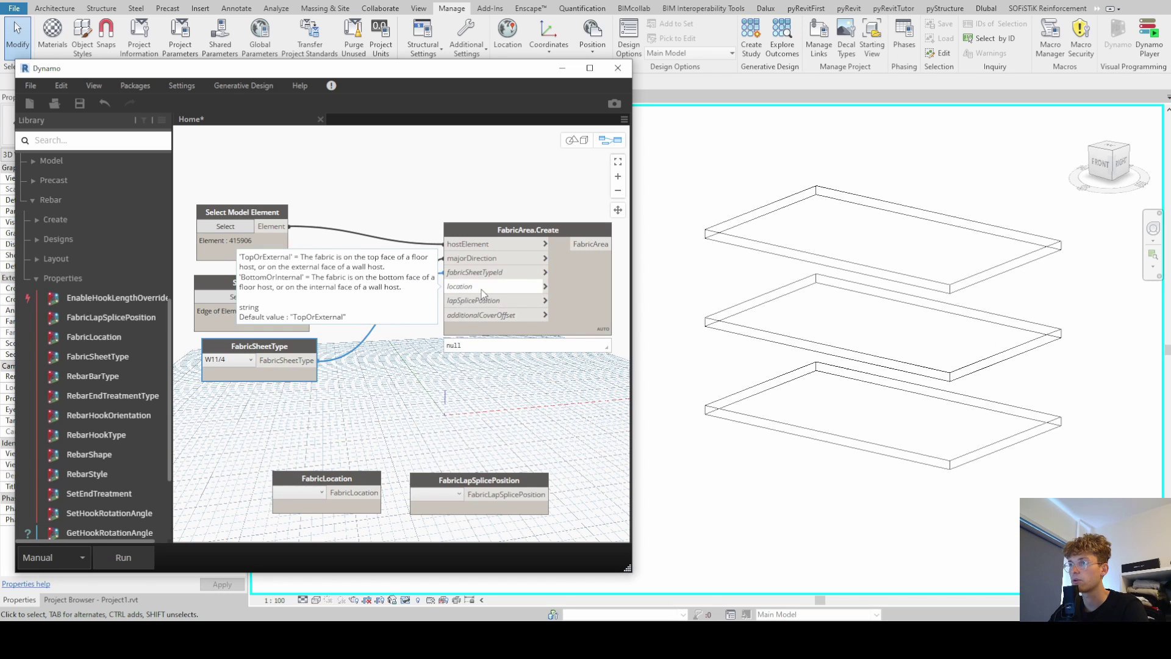
{"action": "left_click_drag", "start_coordinate": [340, 479], "coordinate": [265, 400]}
{"action": "left_click", "coordinate": [238, 414]}
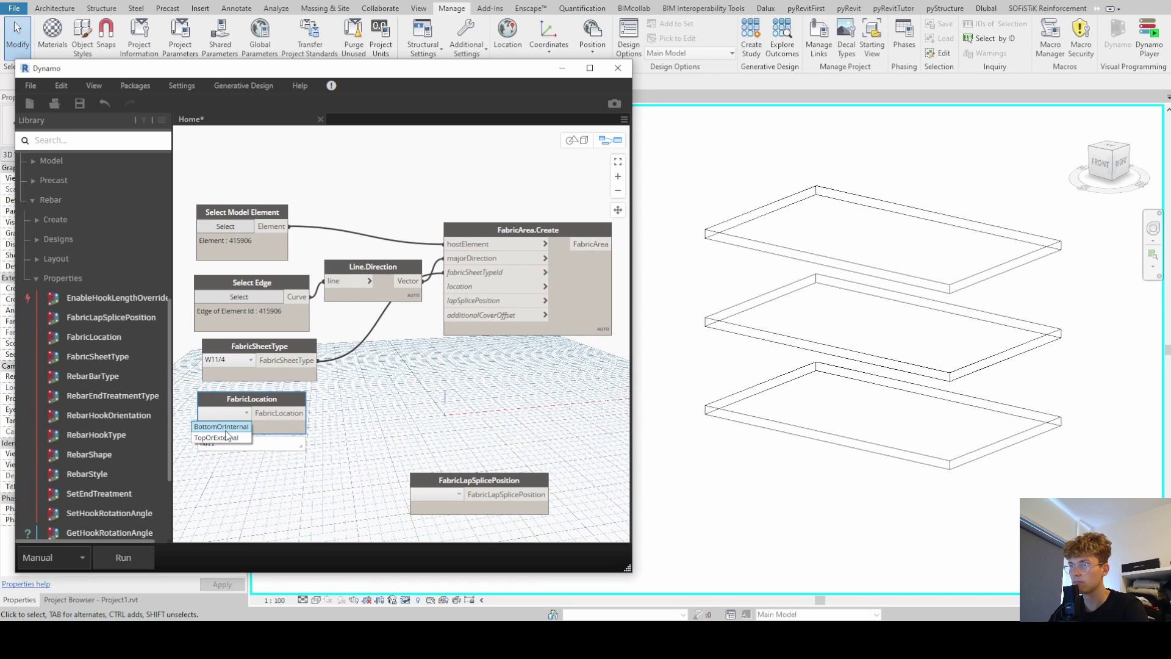
{"action": "left_click", "coordinate": [223, 427]}
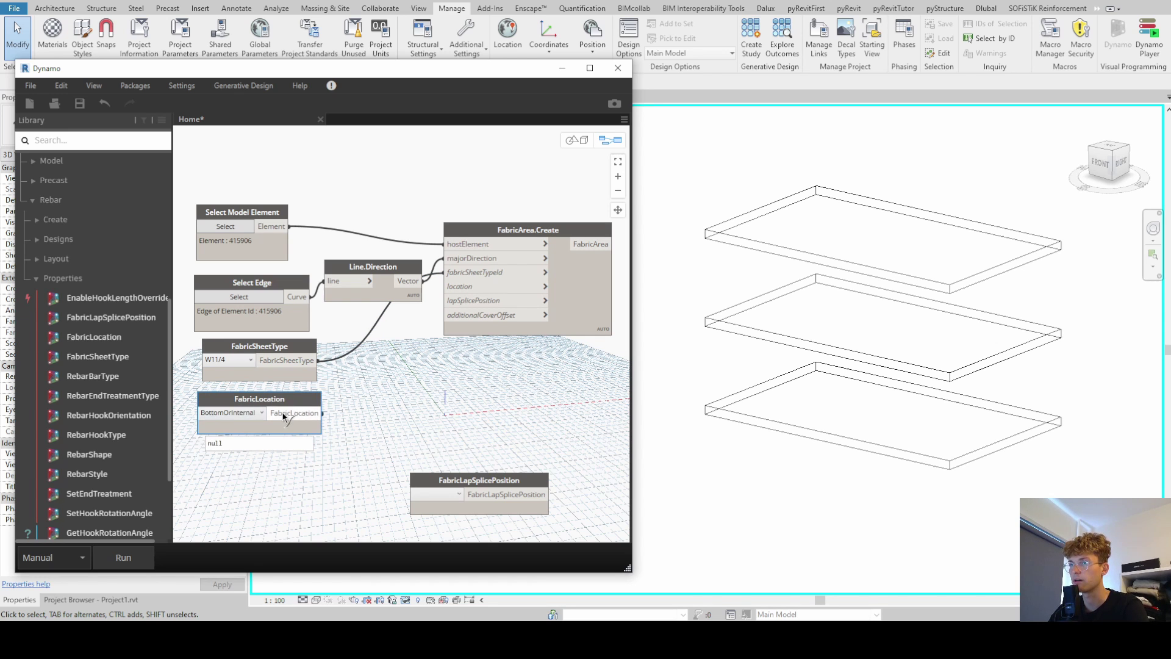
{"action": "left_click_drag", "start_coordinate": [322, 413], "coordinate": [464, 286]}
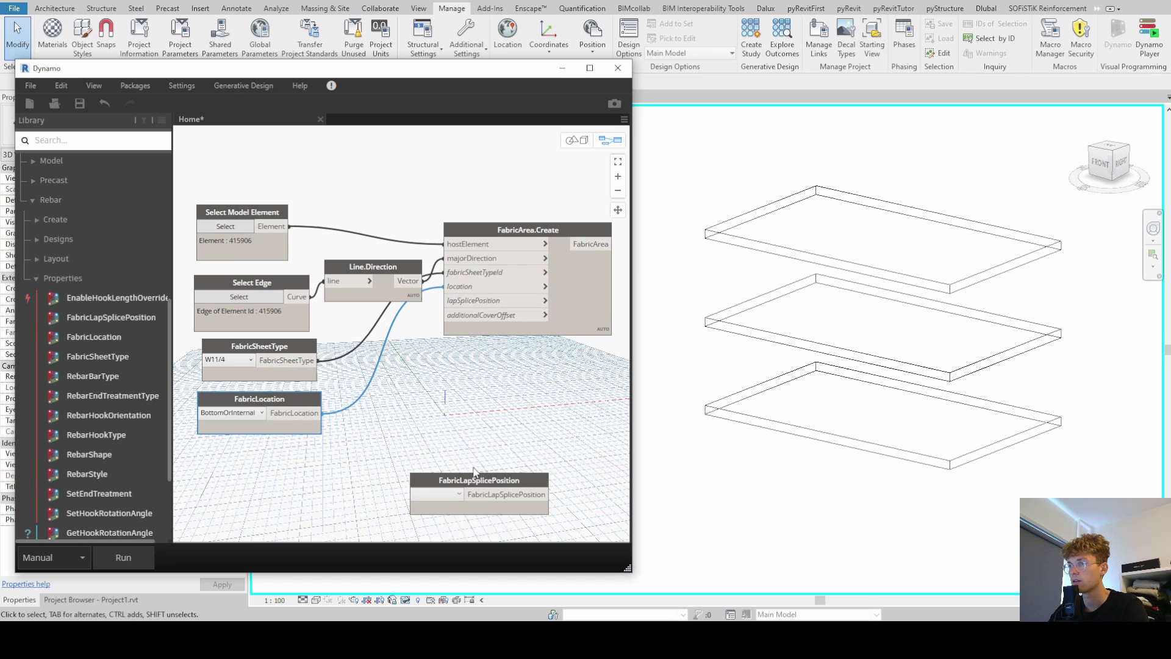
Step: Set the lap splice position to MajorPassingStagger and tidy the node layout
{"action": "left_click_drag", "start_coordinate": [478, 484], "coordinate": [449, 301]}
{"action": "left_click", "coordinate": [253, 464]}
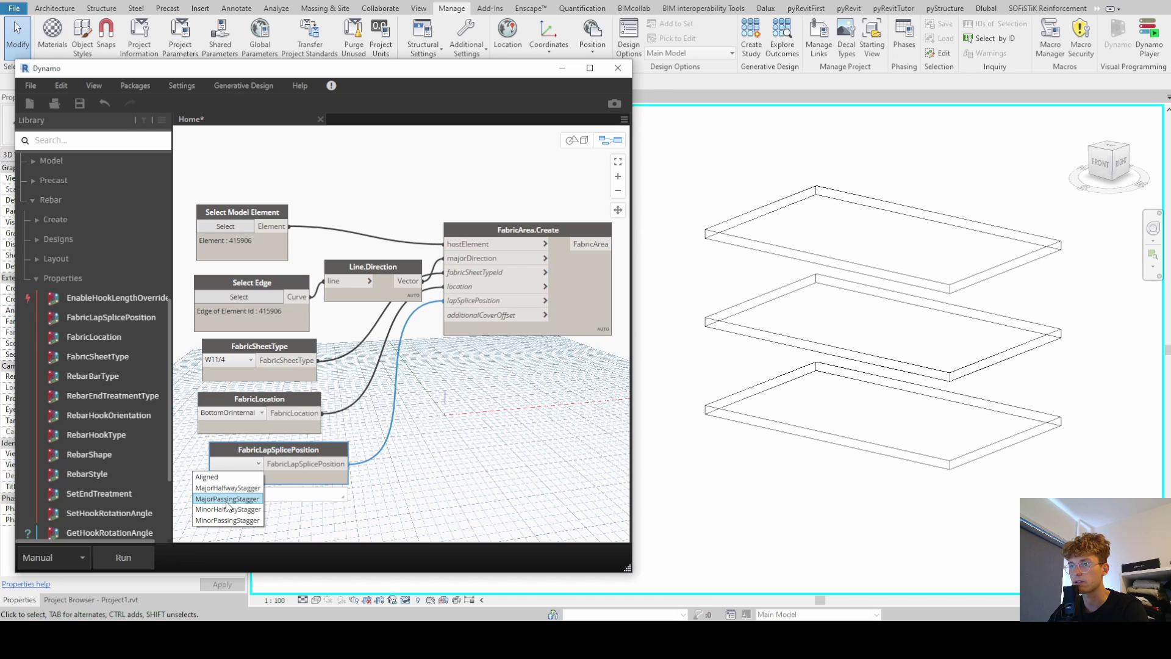
{"action": "left_click", "coordinate": [227, 503]}
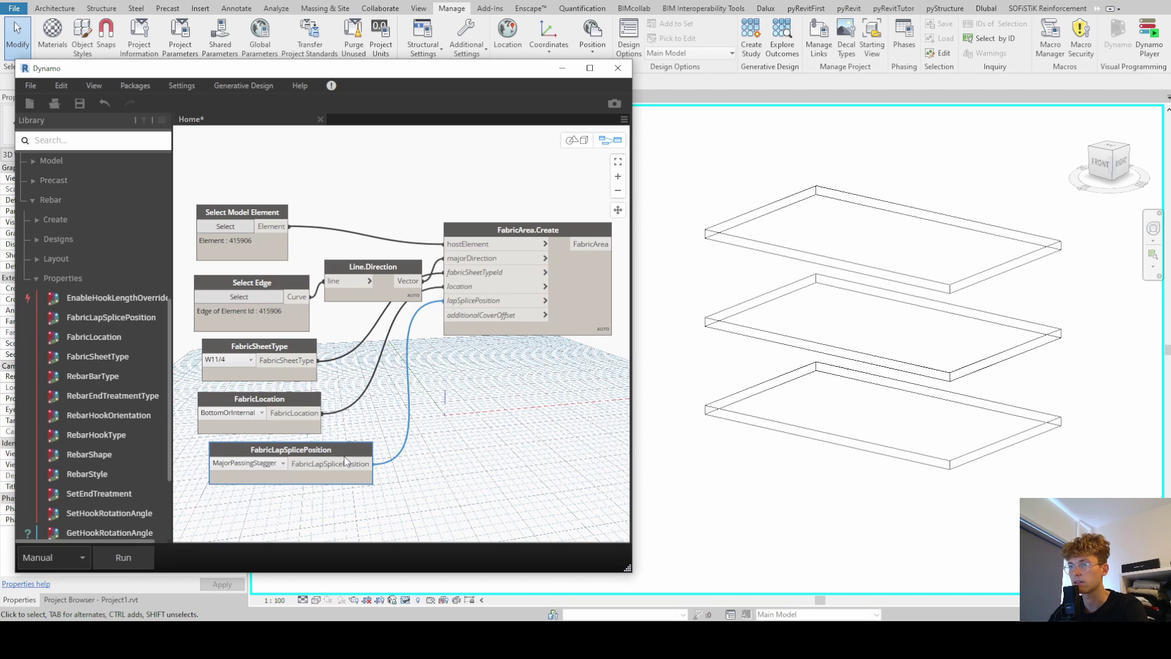
{"action": "left_click_drag", "start_coordinate": [333, 459], "coordinate": [330, 459]}
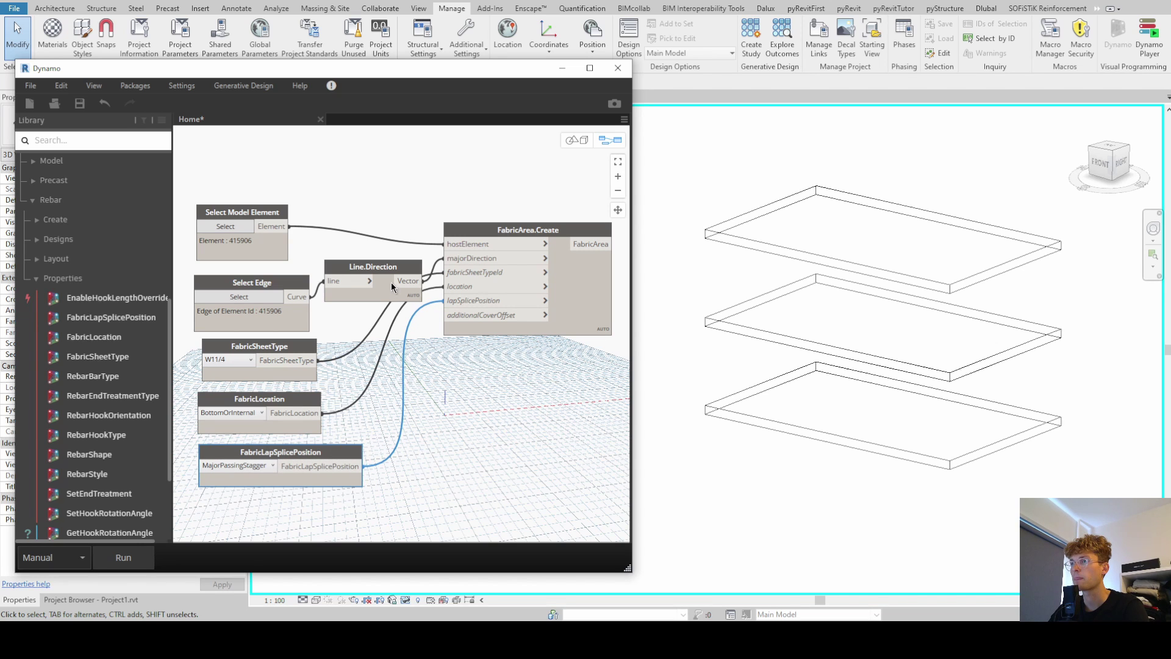
{"action": "left_click_drag", "start_coordinate": [391, 286], "coordinate": [395, 269]}
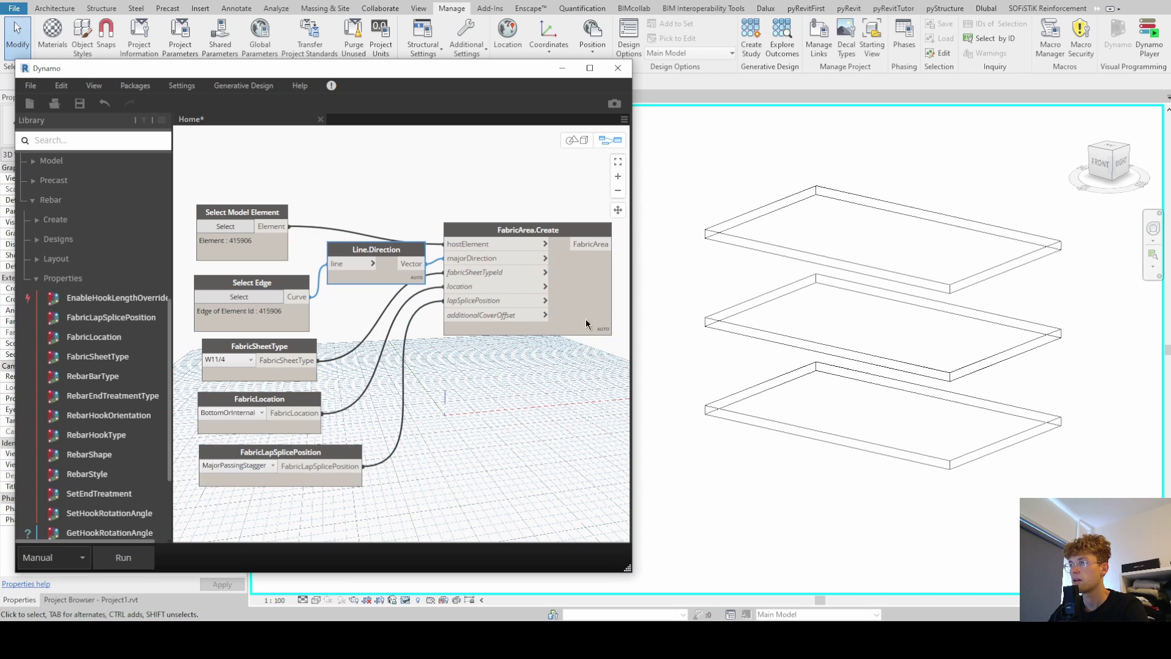
{"action": "left_click_drag", "start_coordinate": [595, 306], "coordinate": [611, 305]}
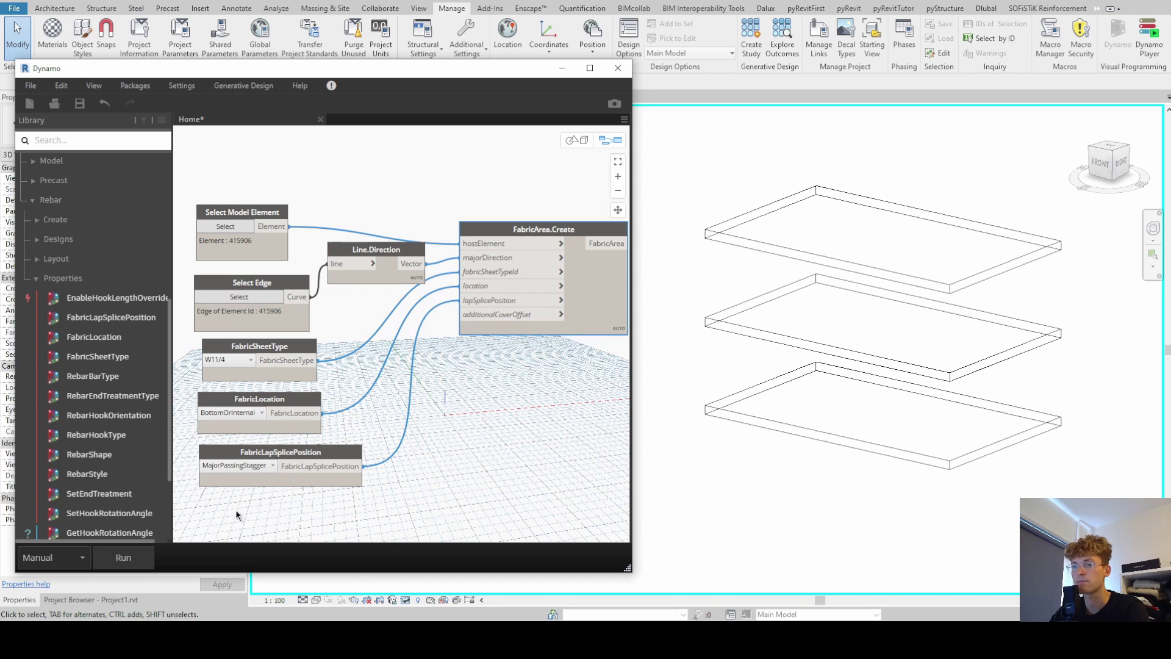
Step: Run the graph to place W11/4 fabric on the top slab, then select the new fabric area
{"action": "middle_click_drag", "start_coordinate": [426, 453], "coordinate": [413, 436]}
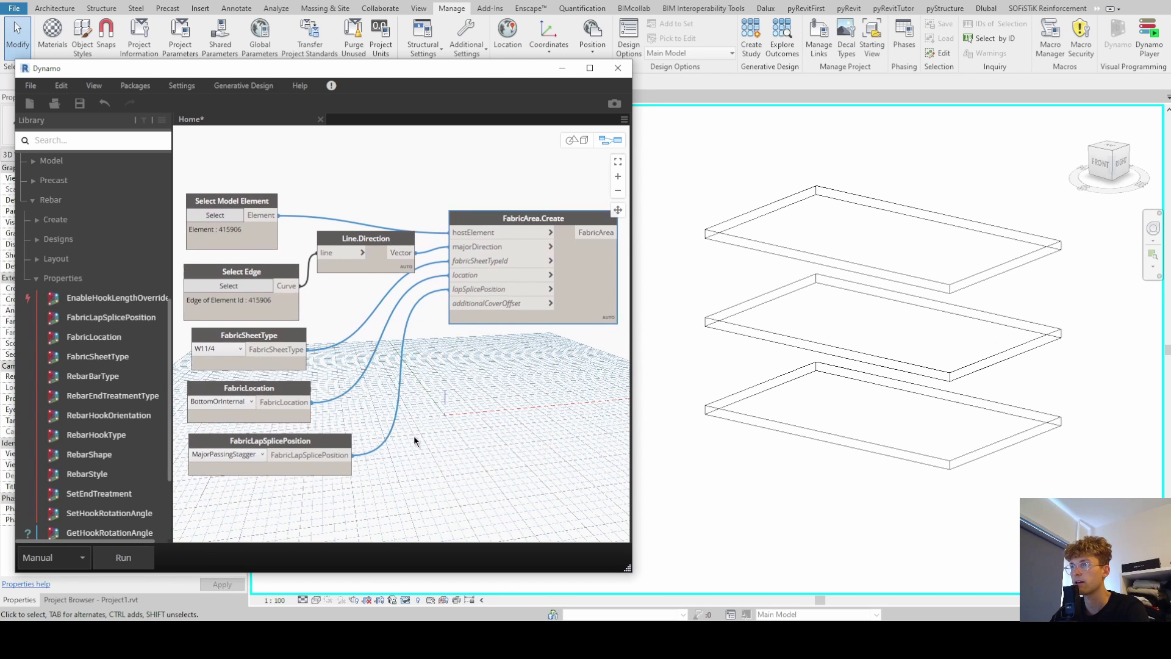
{"action": "left_click", "coordinate": [123, 557]}
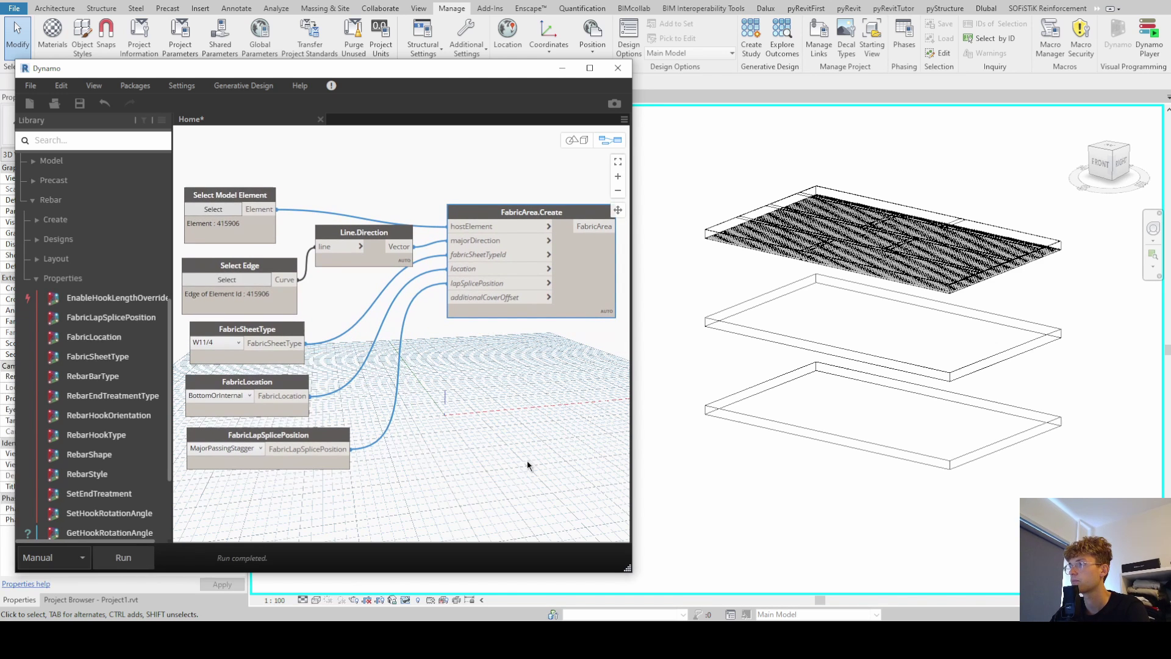
{"action": "left_click", "coordinate": [714, 429]}
{"action": "middle_click_drag", "start_coordinate": [946, 268], "coordinate": [849, 446], "text": "shift"}
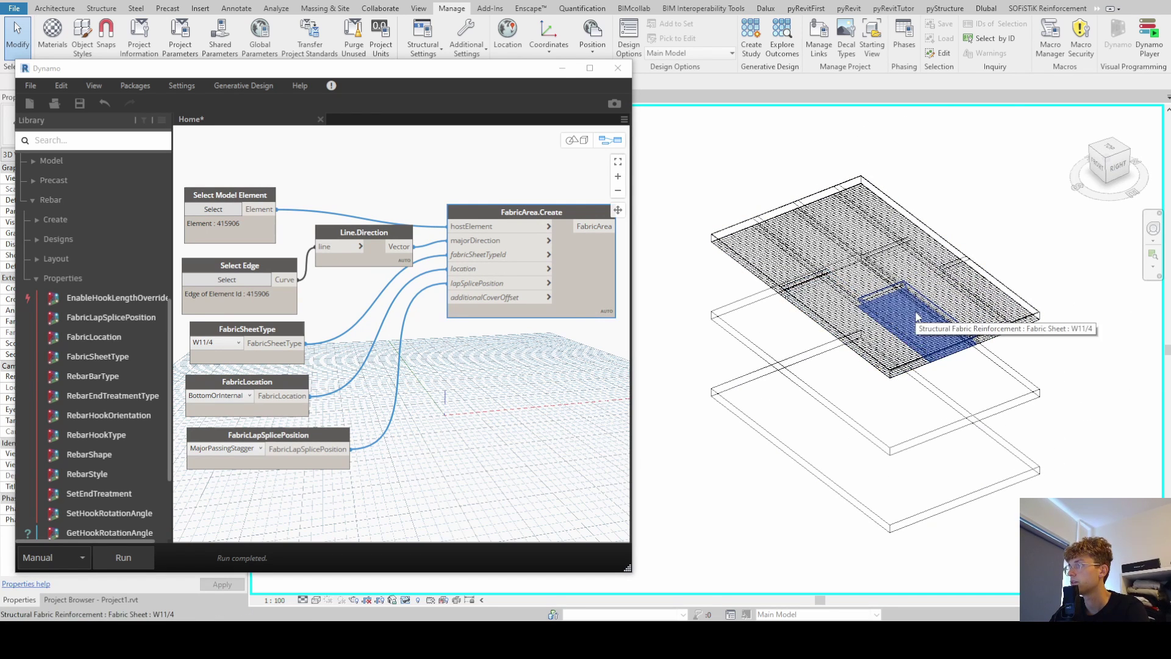
{"action": "left_click", "coordinate": [855, 305]}
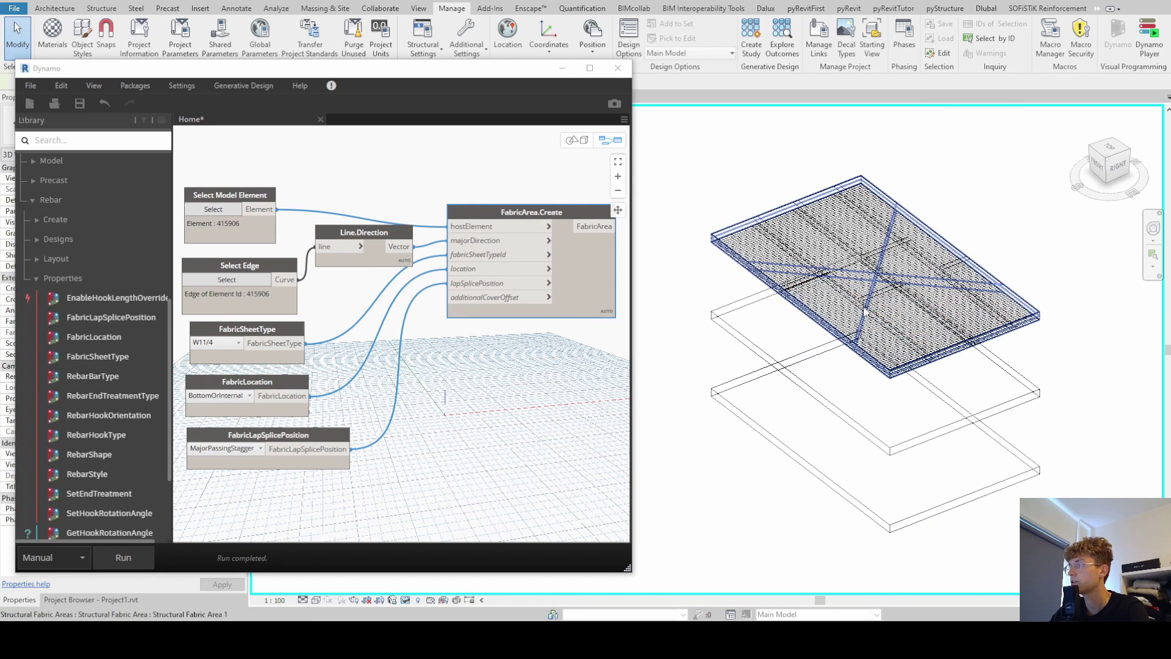
Step: Hide Dynamo and inspect the fabric area and one of its sheets in Revit
{"action": "left_click", "coordinate": [562, 72]}
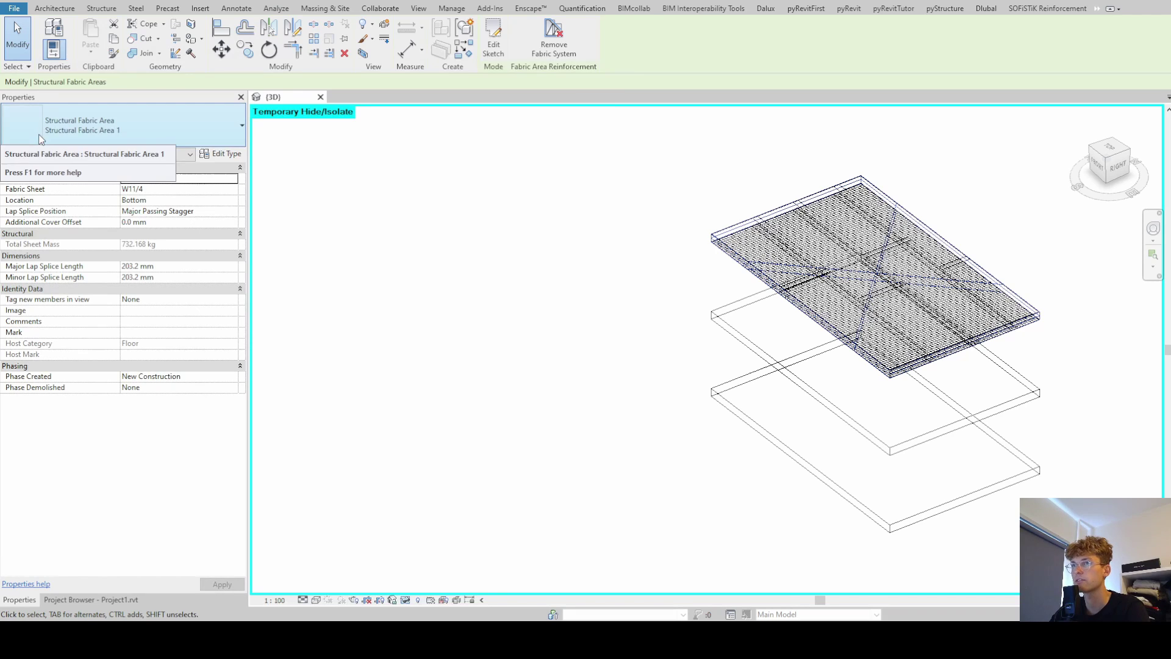
{"action": "left_click", "coordinate": [380, 264]}
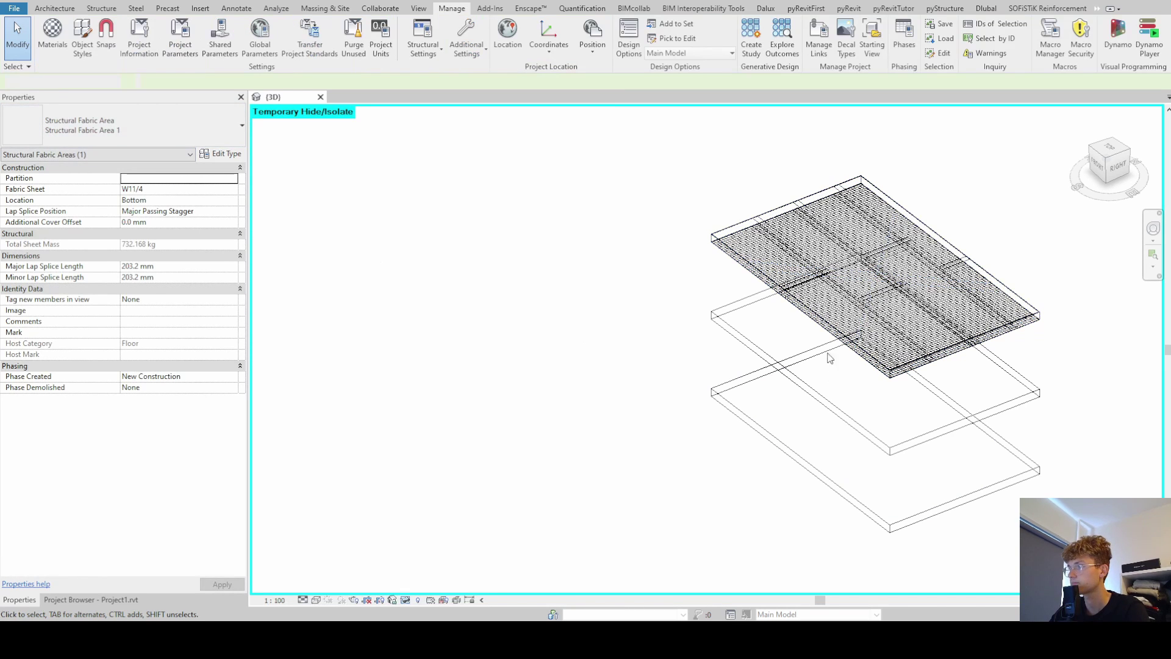
{"action": "left_click", "coordinate": [765, 250]}
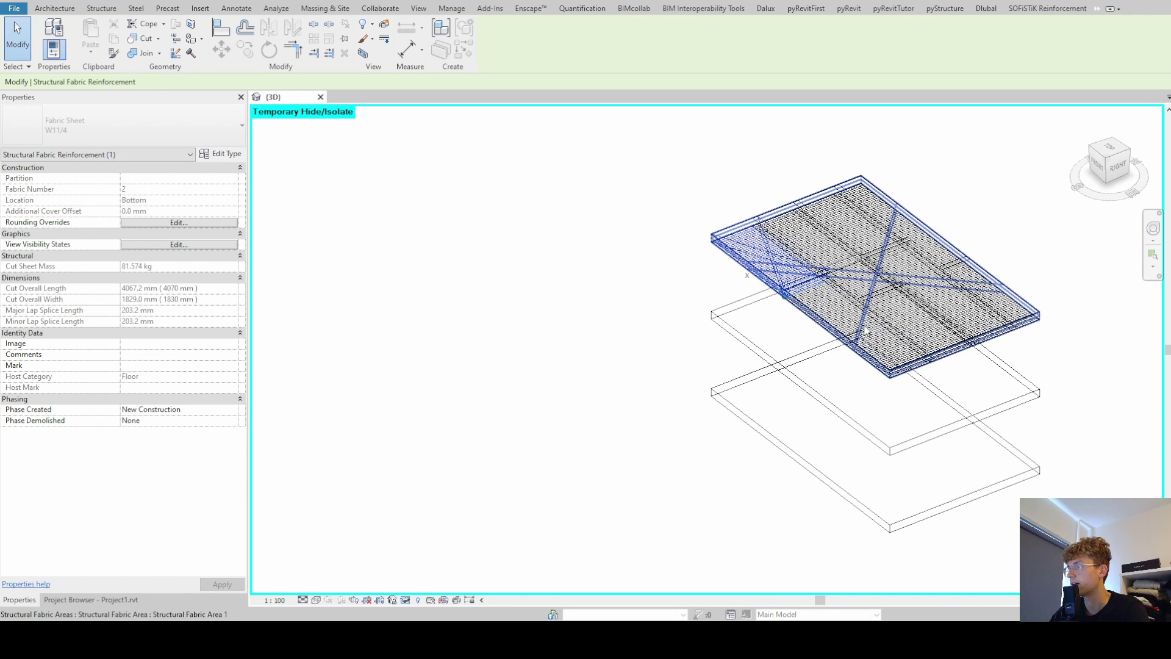
{"action": "left_click", "coordinate": [865, 330]}
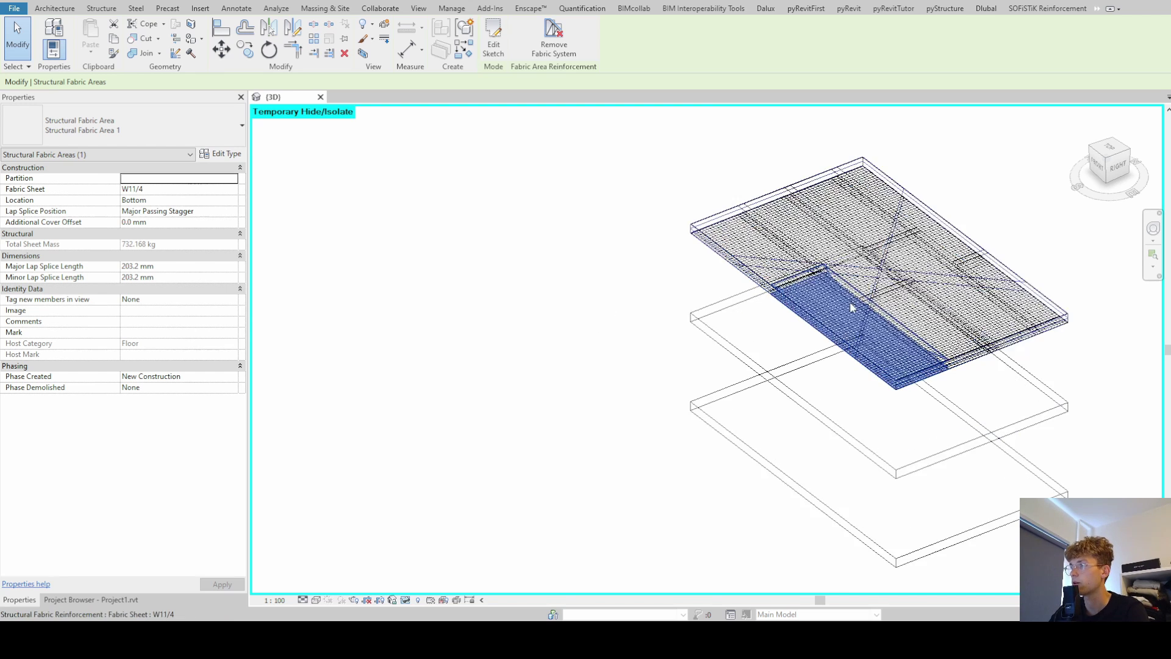
{"action": "scroll", "coordinate": [851, 303], "scroll_direction": "up", "scroll_amount": 2}
{"action": "scroll", "coordinate": [915, 312], "scroll_direction": "down", "scroll_amount": 2}
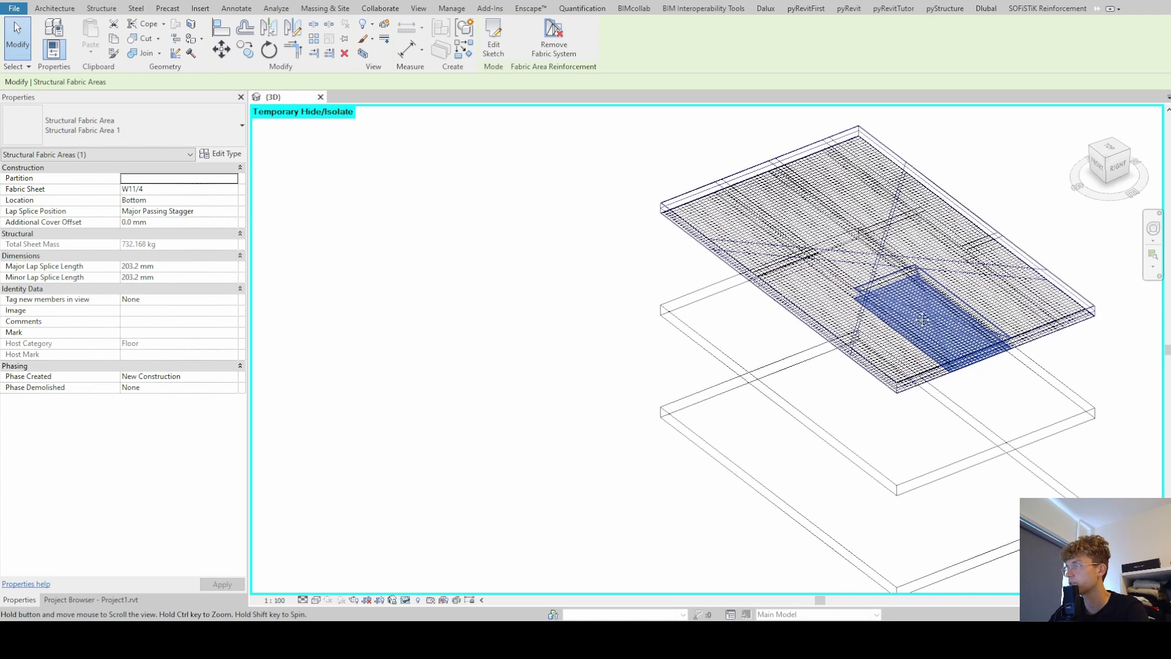
{"action": "middle_click_drag", "start_coordinate": [921, 321], "coordinate": [912, 313]}
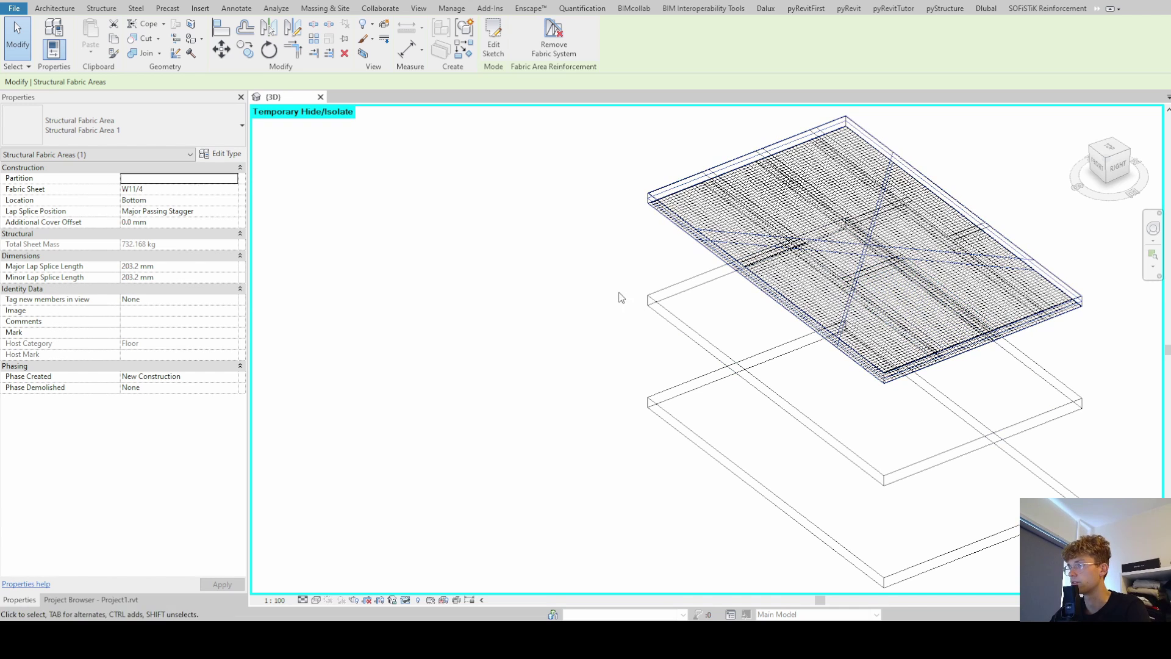
Step: Deselect the fabric area, zoom to fit with ZF, and return to the Dynamo graph
{"action": "left_click", "coordinate": [640, 289]}
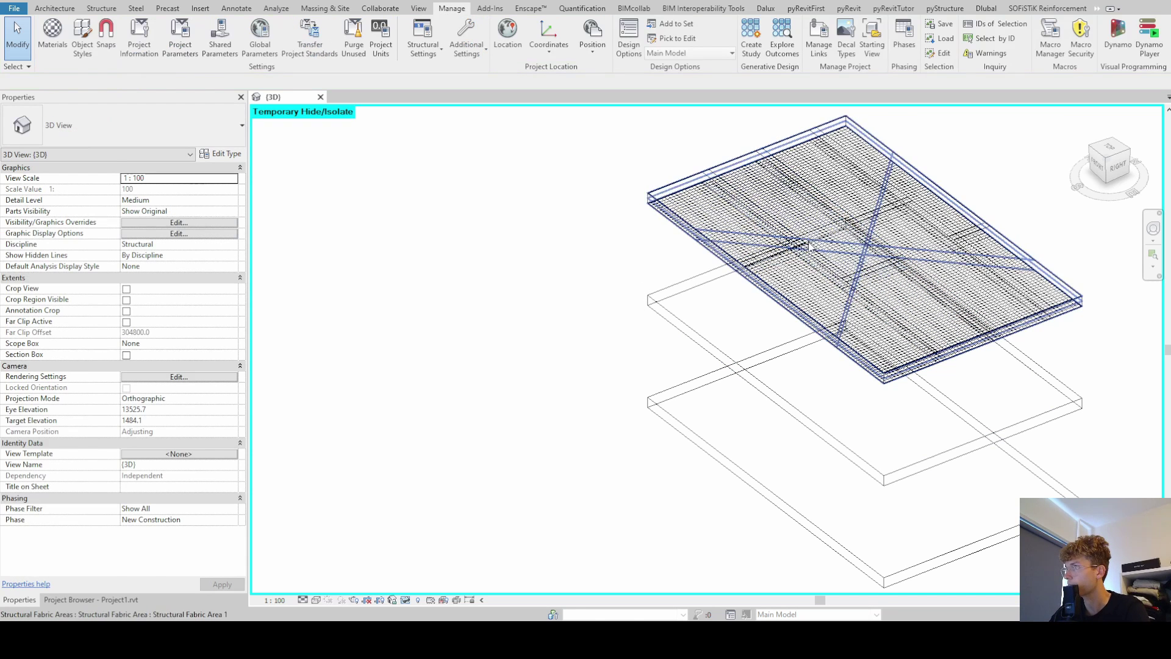
{"action": "key", "text": "z"}
{"action": "key", "text": "f"}
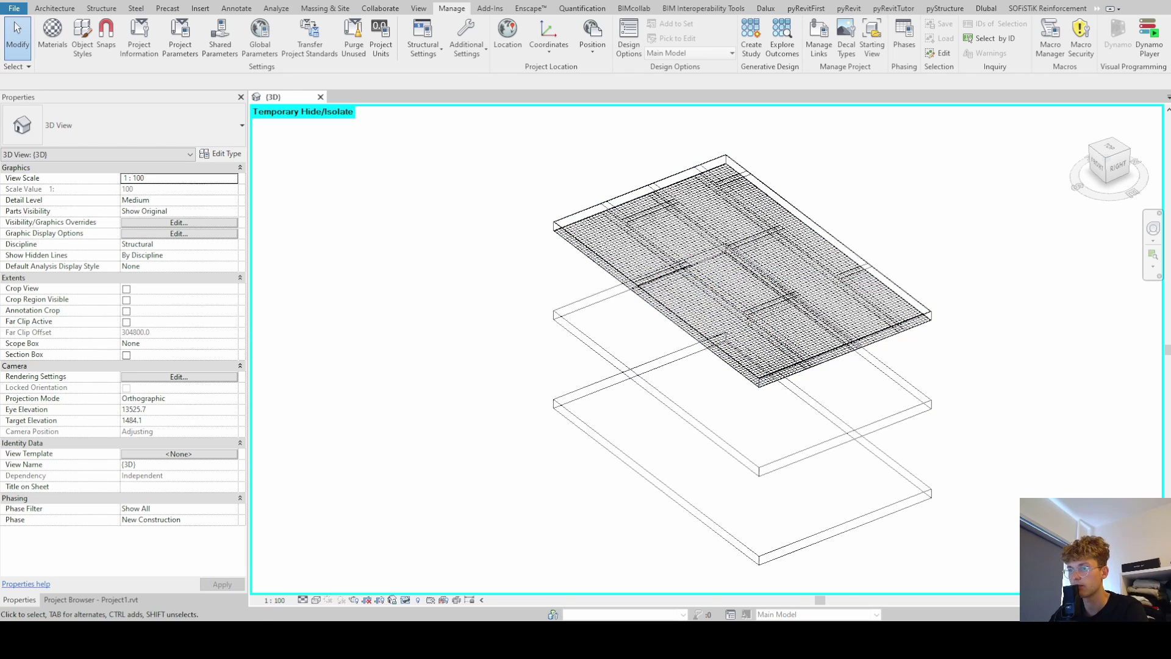
{"action": "left_click", "coordinate": [324, 582]}
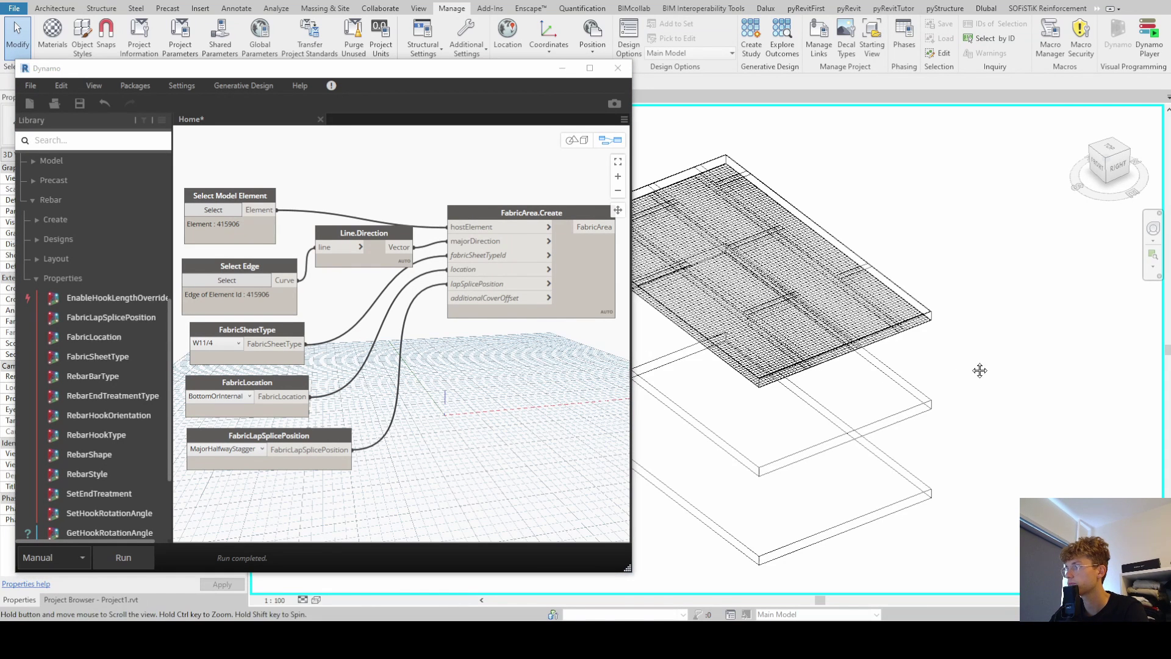
{"action": "middle_click_drag", "start_coordinate": [979, 370], "coordinate": [982, 359]}
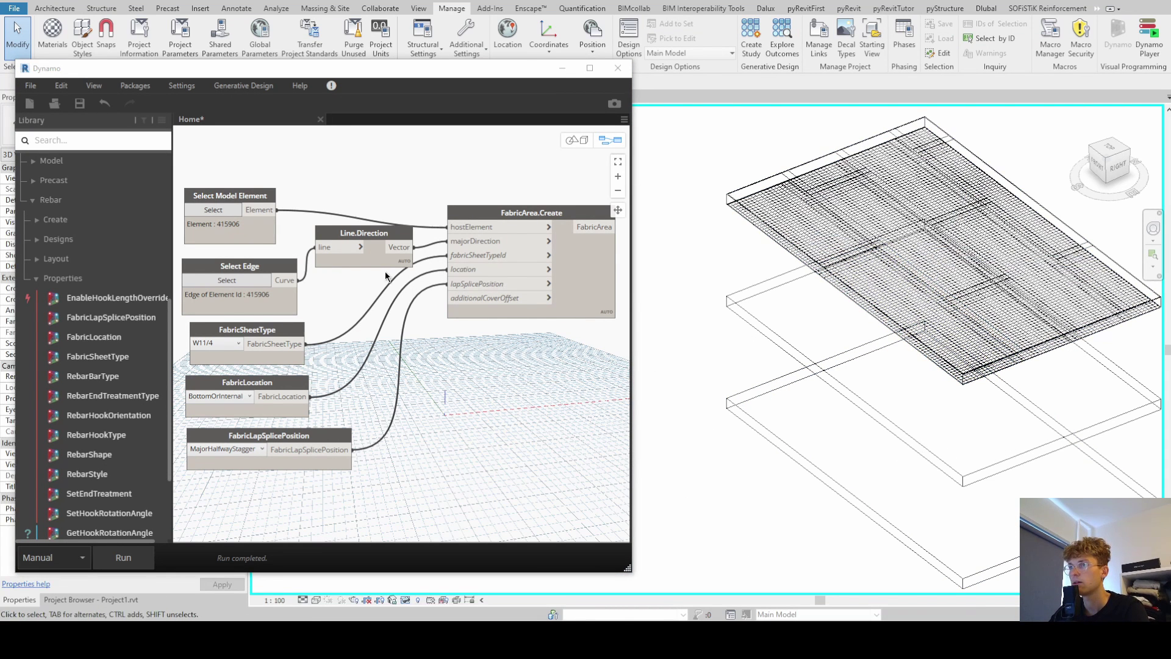
{"action": "left_click", "coordinate": [250, 280]}
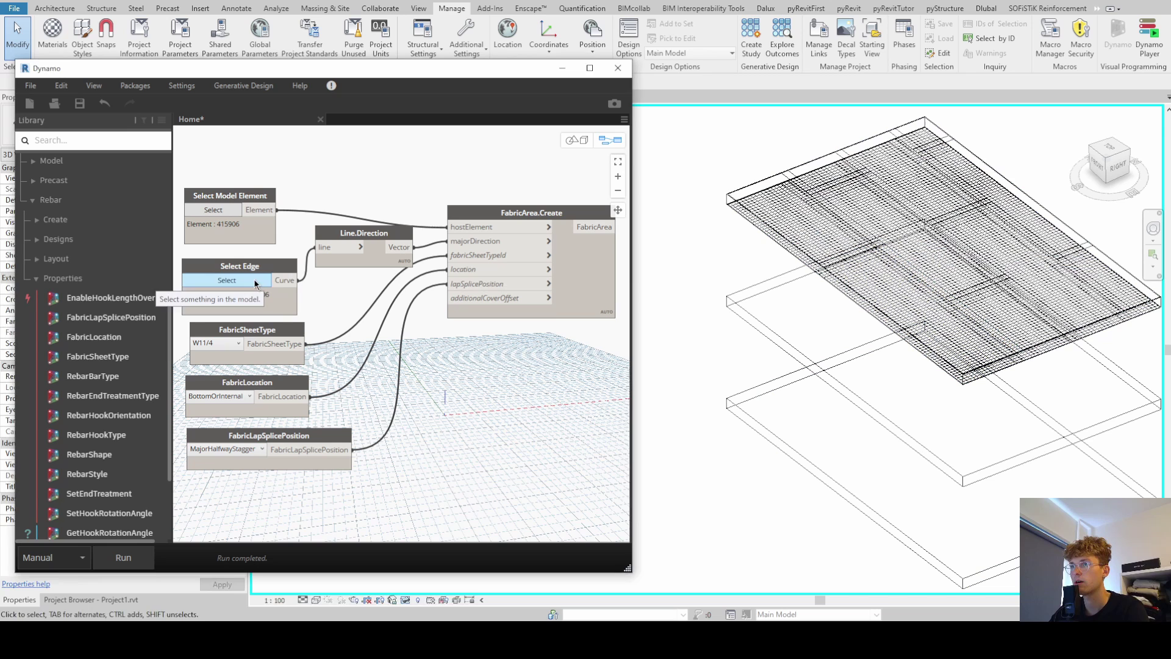
Step: Pick the top slab's edge as direction and rerun the graph with the MajorHalfwayStagger lap splice
{"action": "left_click", "coordinate": [773, 172]}
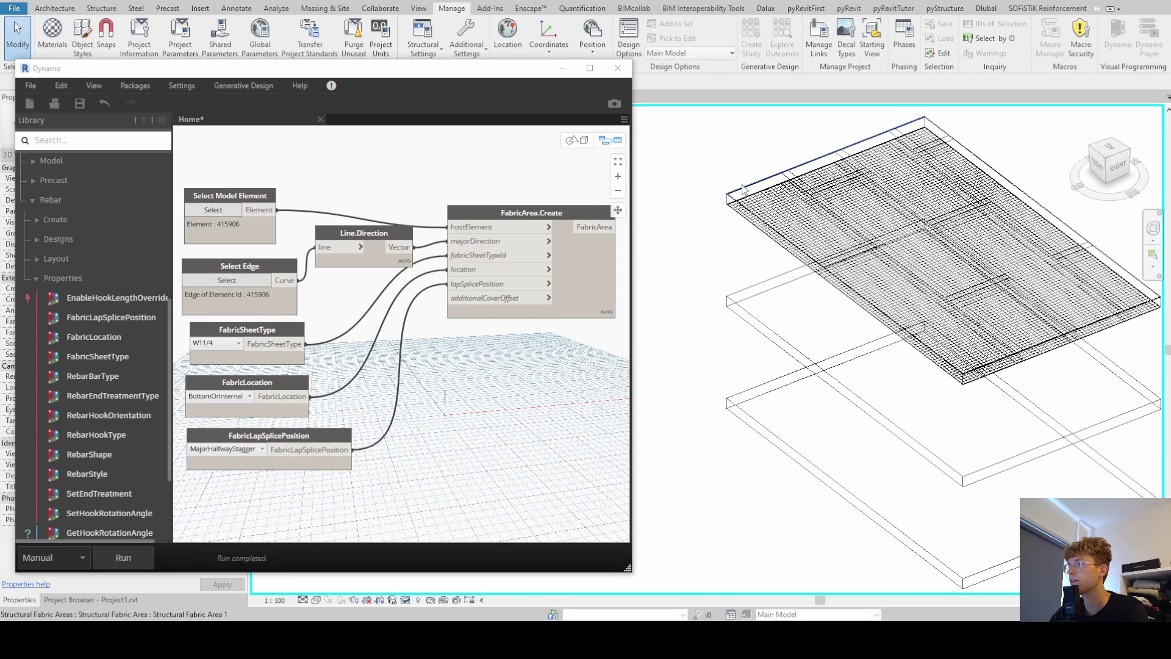
{"action": "left_click", "coordinate": [125, 566]}
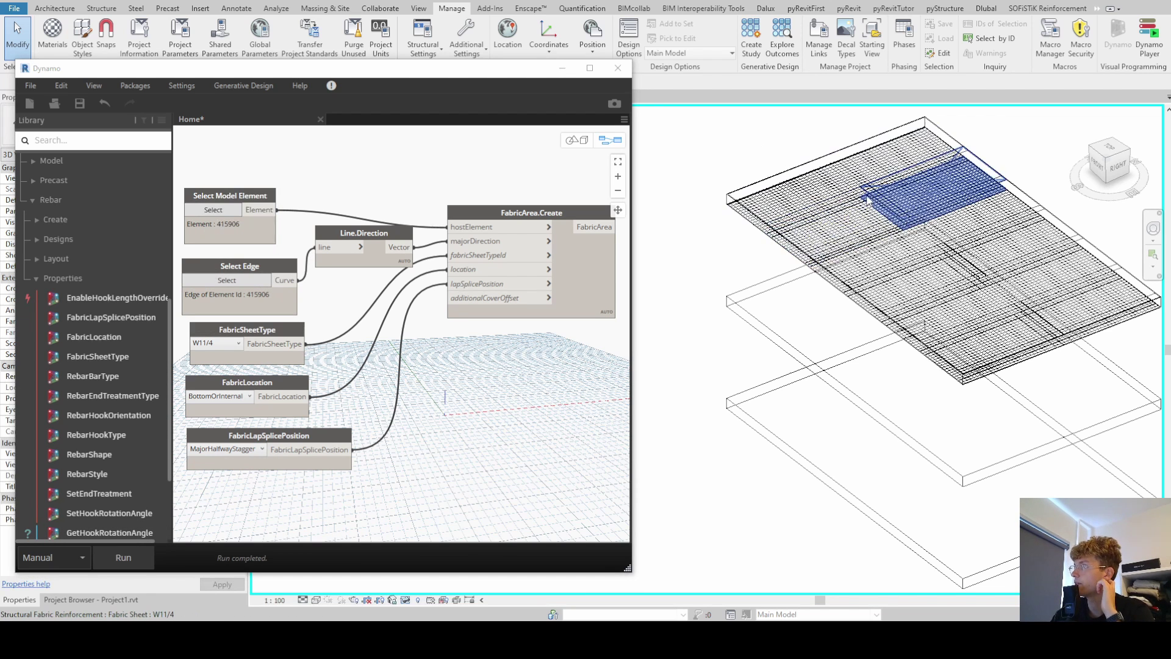
{"action": "scroll", "coordinate": [869, 198], "scroll_direction": "up", "scroll_amount": 1}
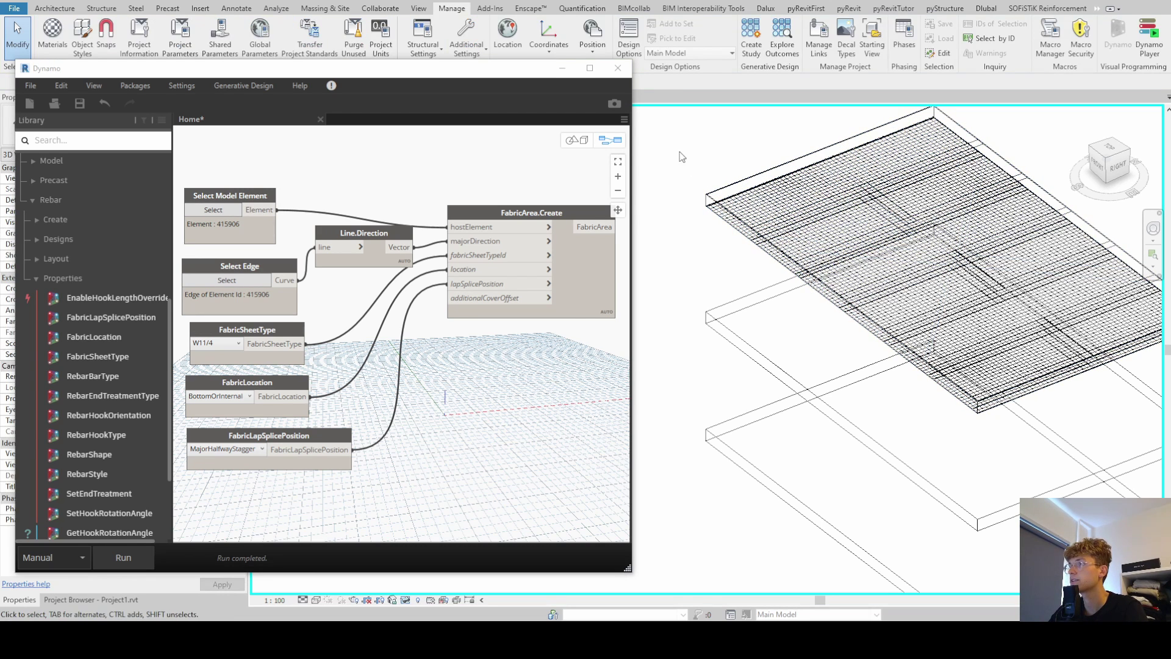
Step: Minimize Dynamo, inspect the top slab fabric area's boundary sketch and Major Direction, then cancel without changes
{"action": "left_click", "coordinate": [561, 68]}
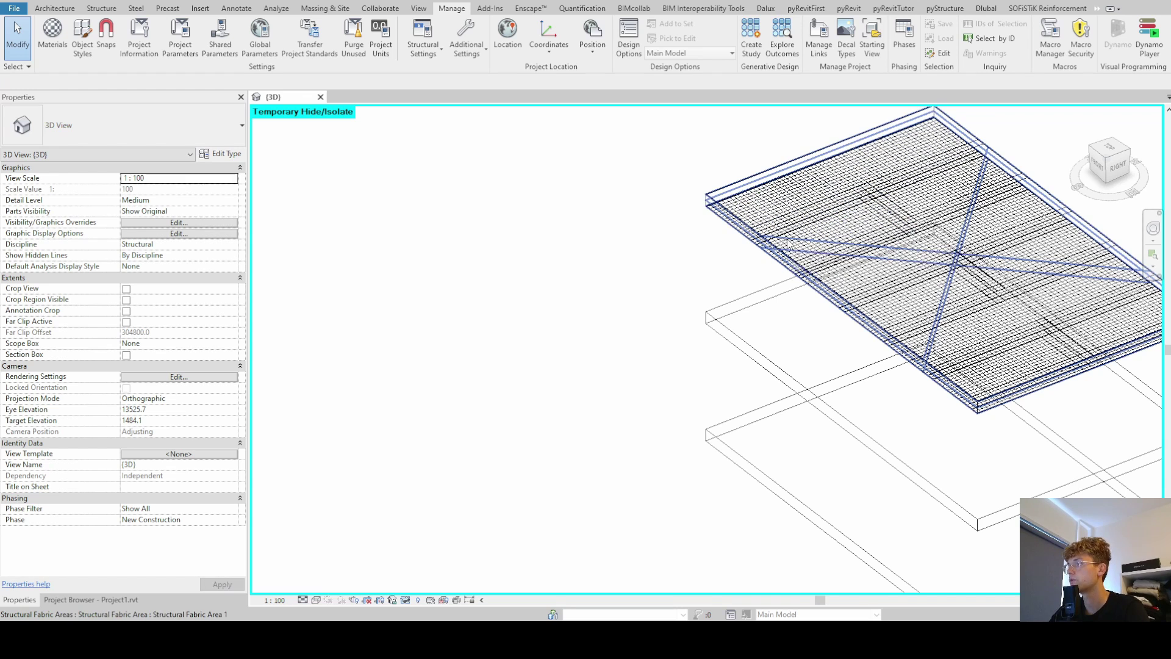
{"action": "middle_click_drag", "start_coordinate": [790, 244], "coordinate": [659, 241]}
{"action": "left_click", "coordinate": [663, 244]}
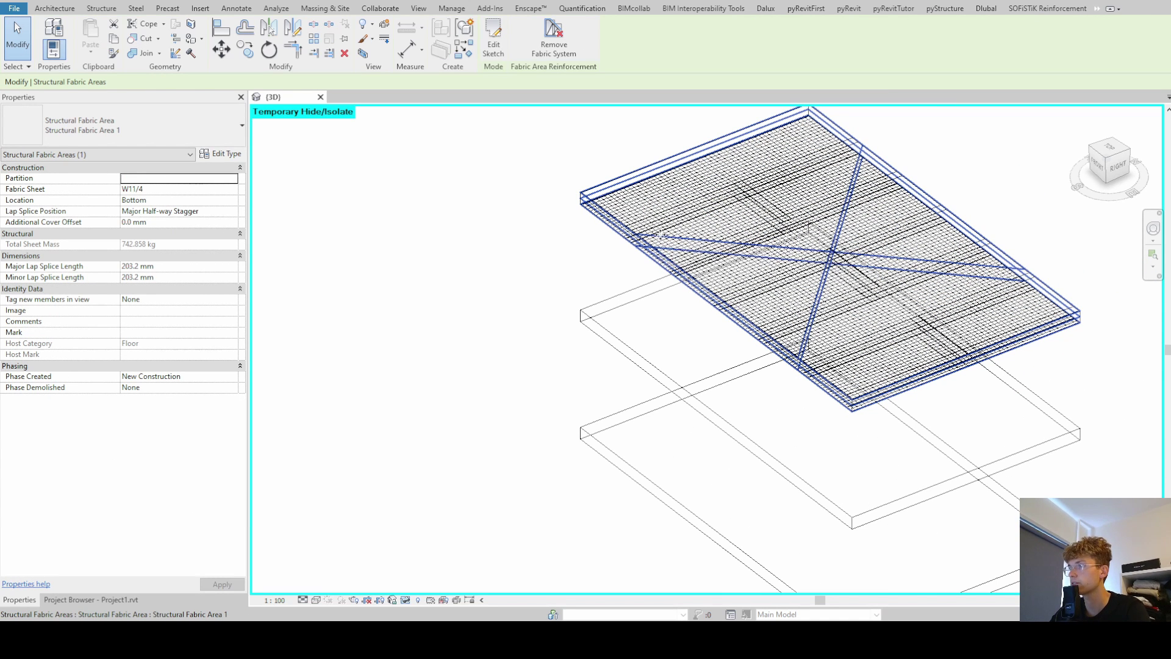
{"action": "double_click", "coordinate": [659, 237]}
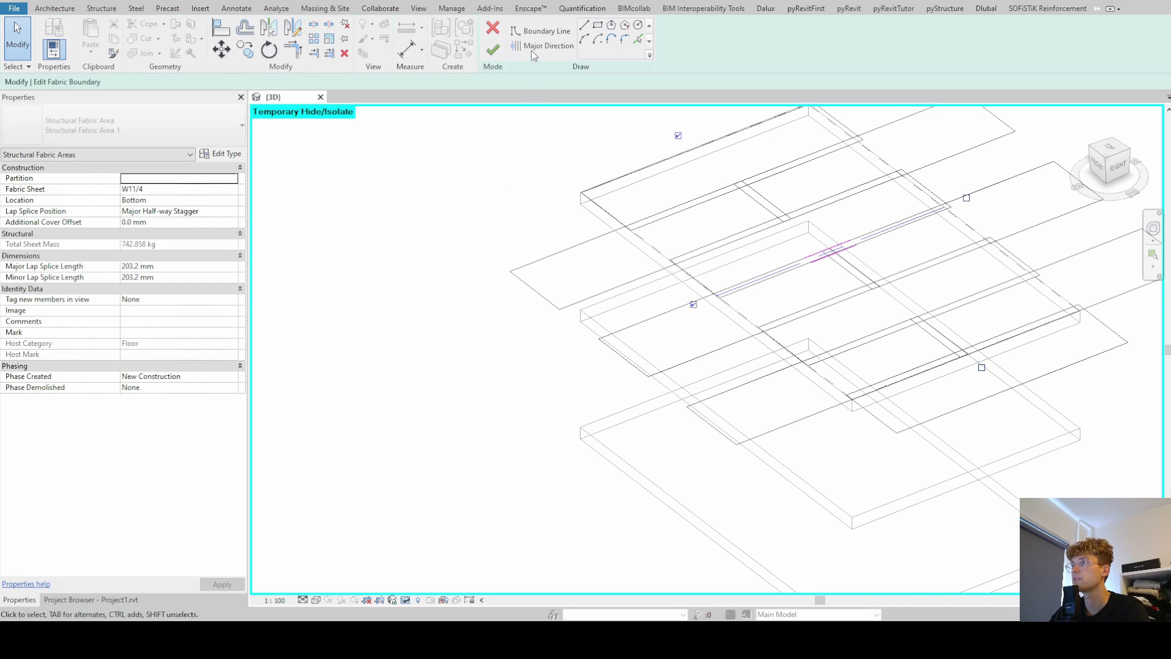
{"action": "scroll", "coordinate": [678, 286], "scroll_direction": "down", "scroll_amount": 2}
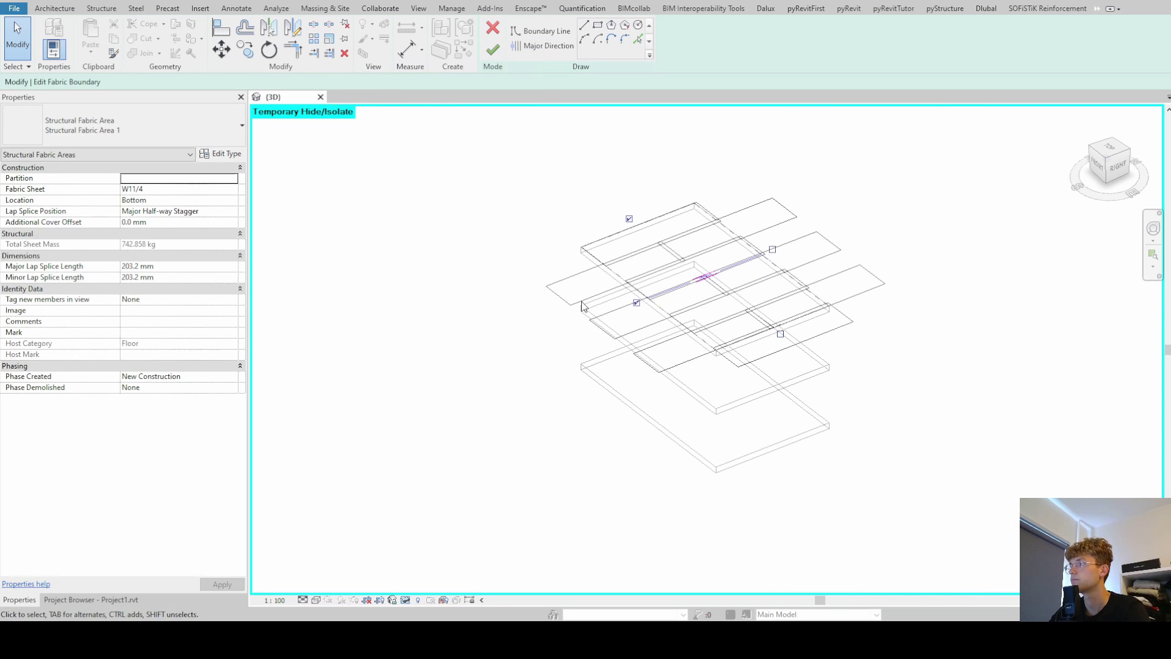
{"action": "scroll", "coordinate": [655, 287], "scroll_direction": "down", "scroll_amount": 1}
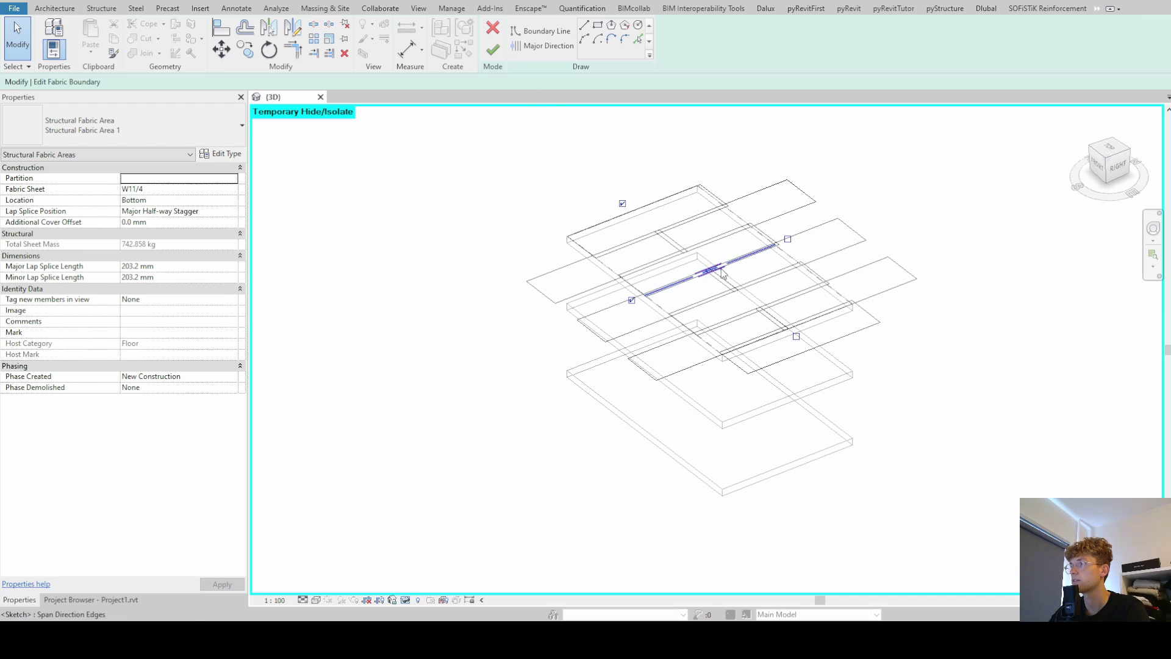
{"action": "left_click", "coordinate": [528, 47]}
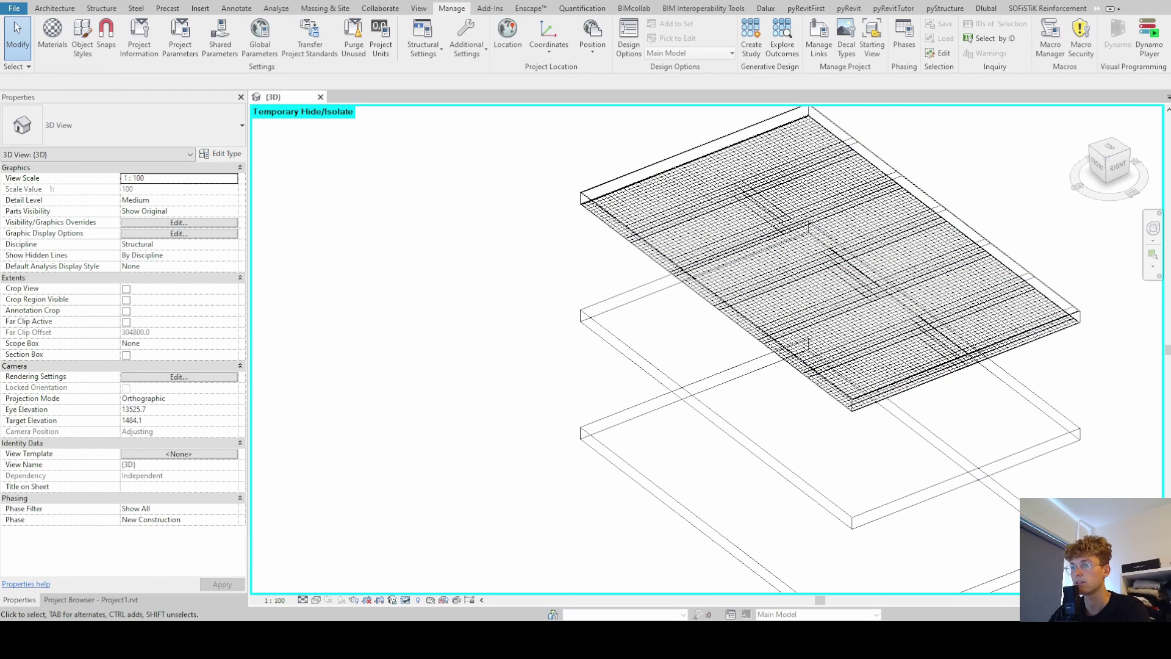
Step: Set FabricSheetType to W5/4 and run the graph to regenerate the top slab's fabric
{"action": "left_click", "coordinate": [405, 587]}
{"action": "middle_click_drag", "start_coordinate": [717, 327], "coordinate": [785, 313]}
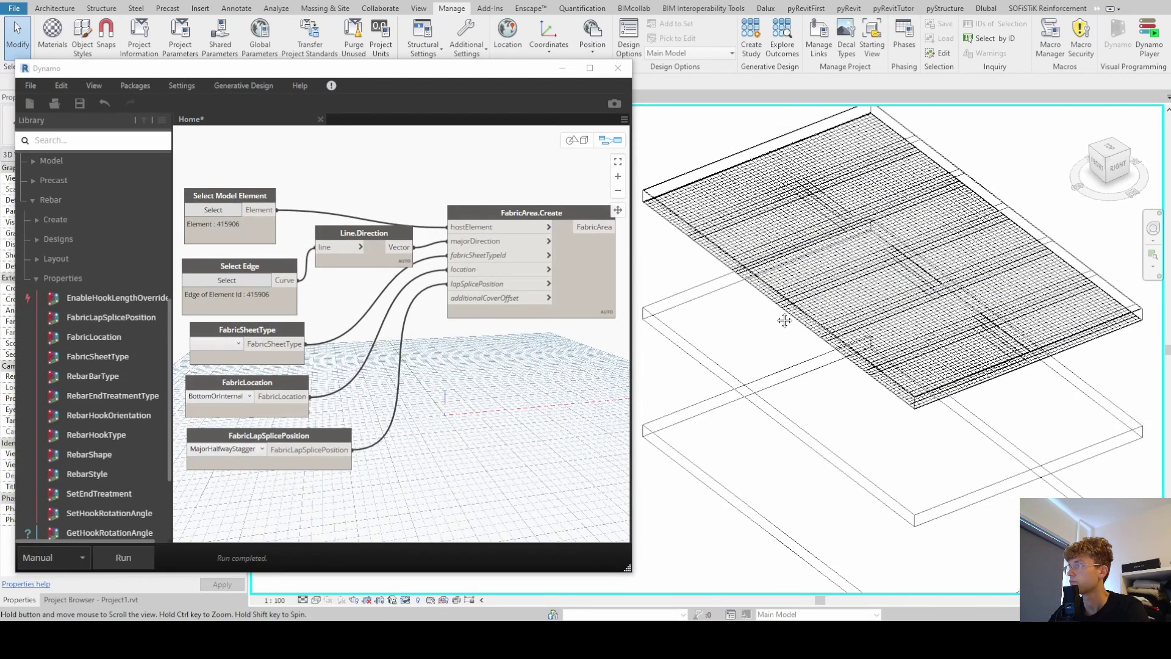
{"action": "left_click", "coordinate": [239, 345]}
{"action": "left_click", "coordinate": [240, 345]}
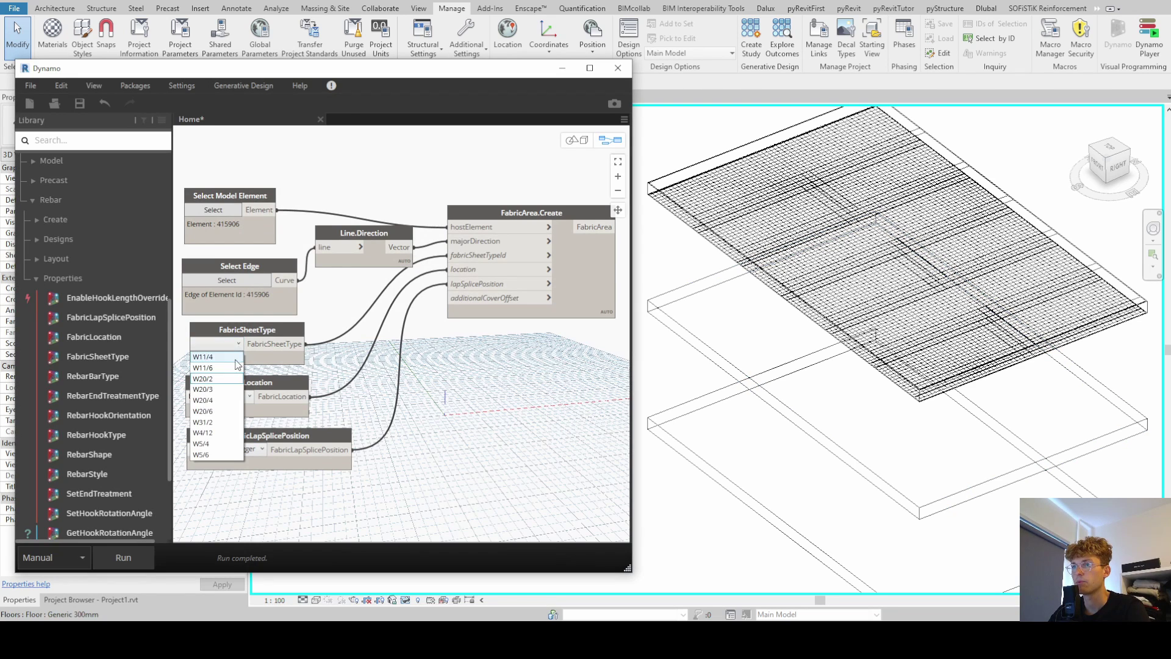
{"action": "left_click", "coordinate": [224, 440]}
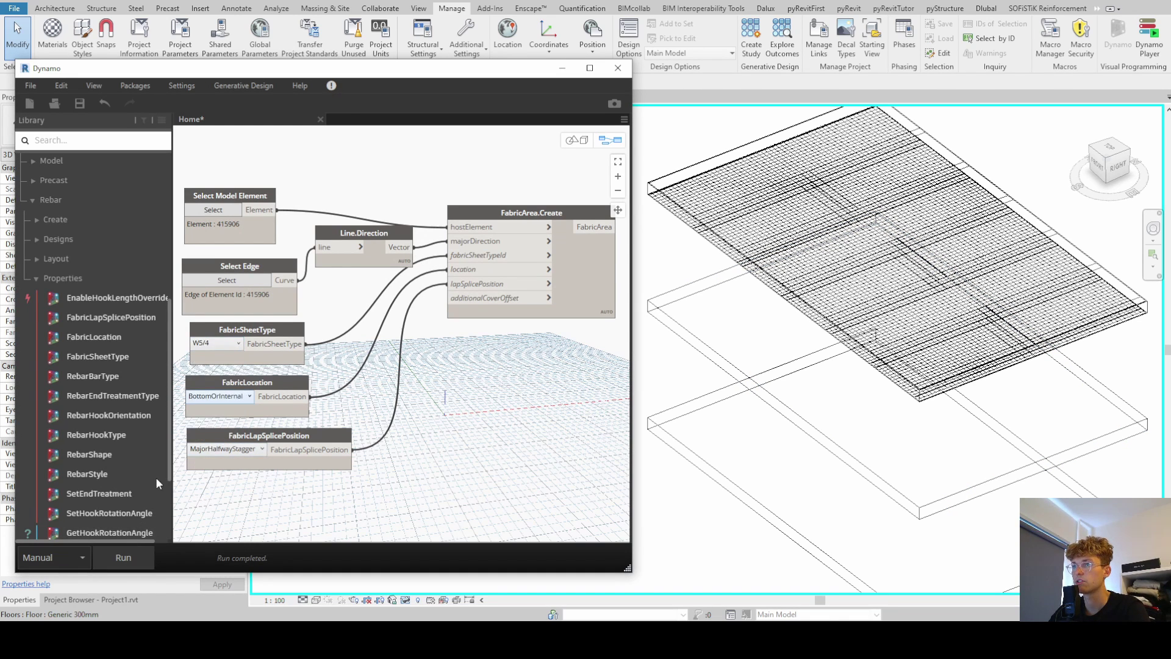
{"action": "left_click", "coordinate": [142, 562]}
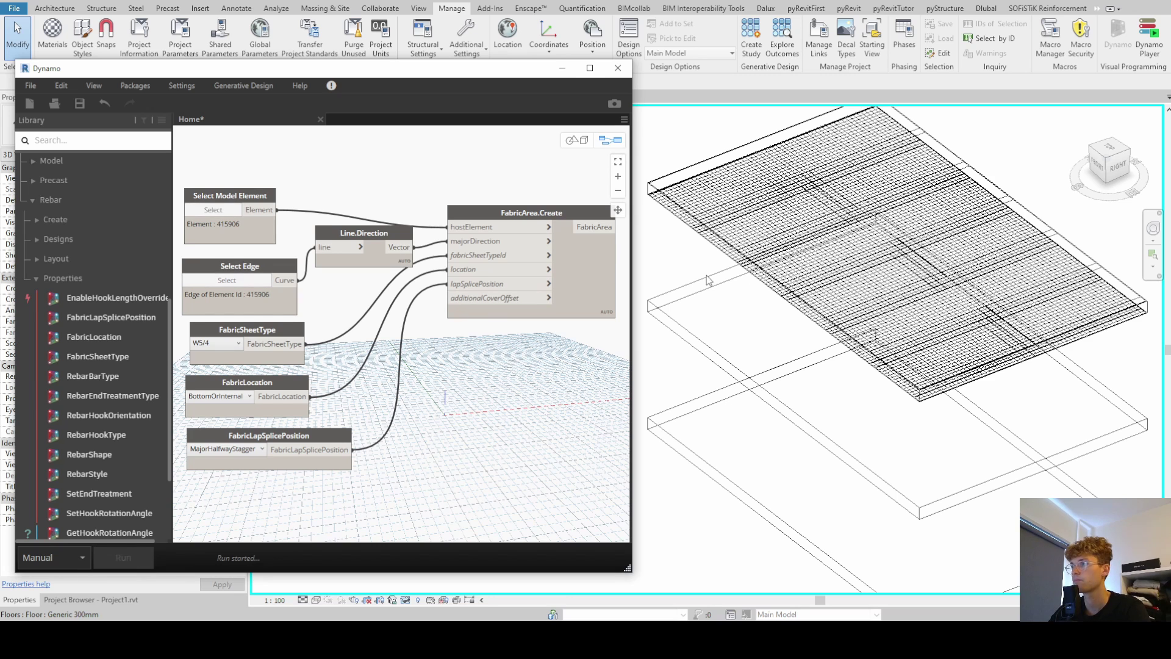
{"action": "scroll", "coordinate": [842, 223], "scroll_direction": "down", "scroll_amount": 2}
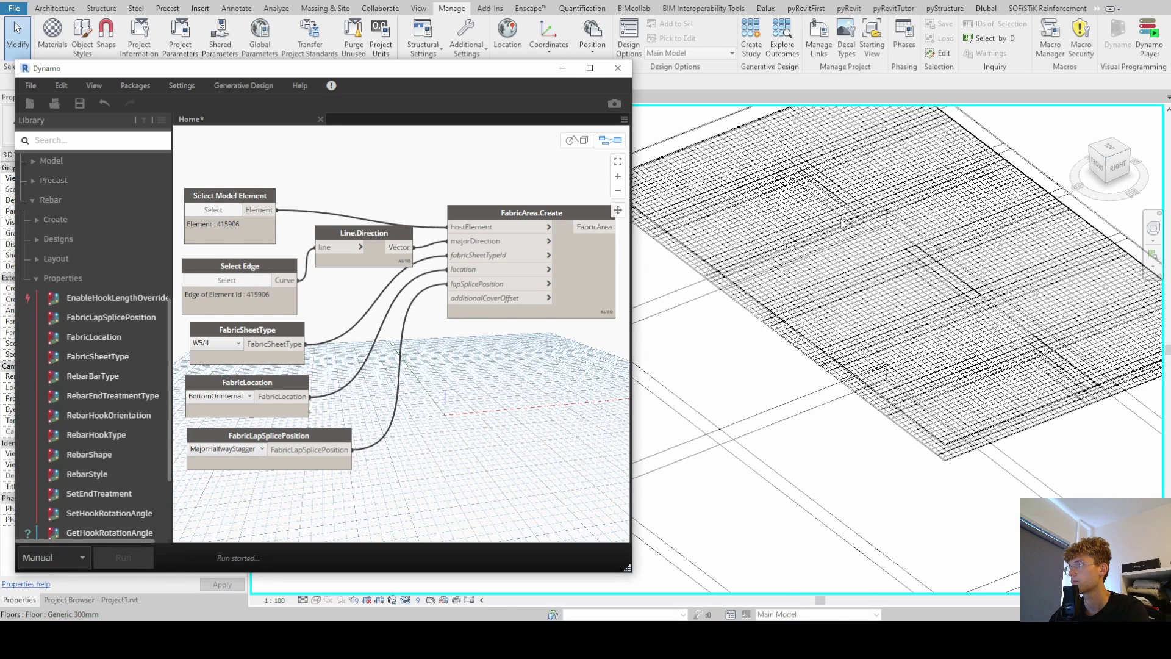
{"action": "left_click", "coordinate": [735, 272]}
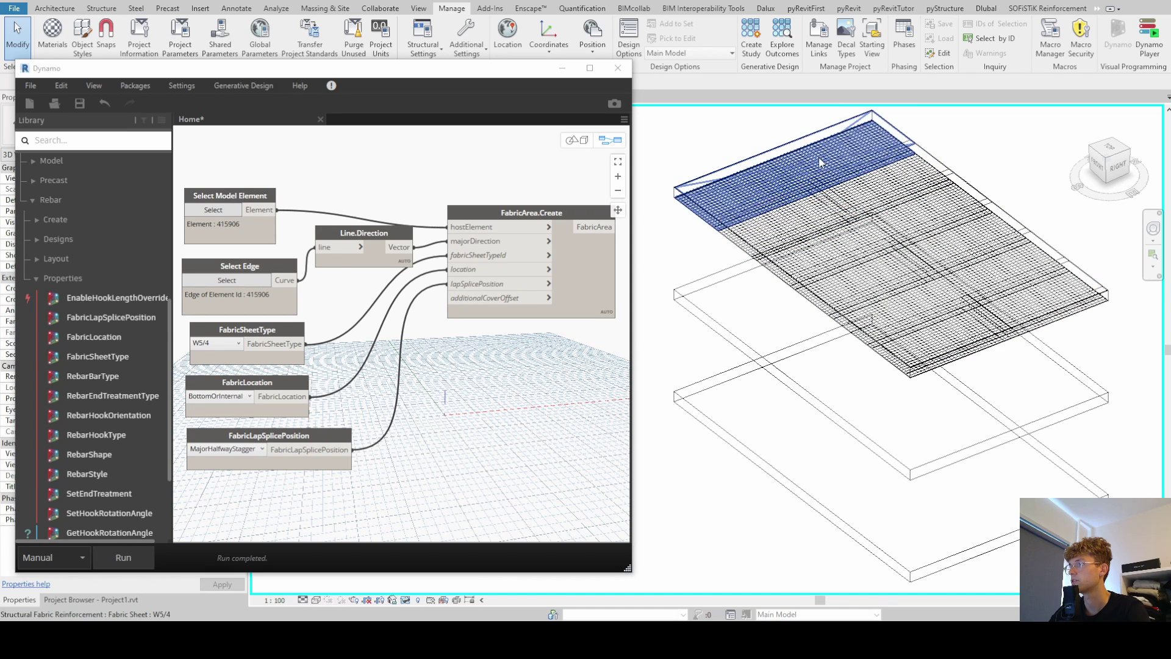
Step: Switch FabricSheetType to W5/6, rerun, and select a sheet in Revit to confirm its type
{"action": "left_click", "coordinate": [228, 344]}
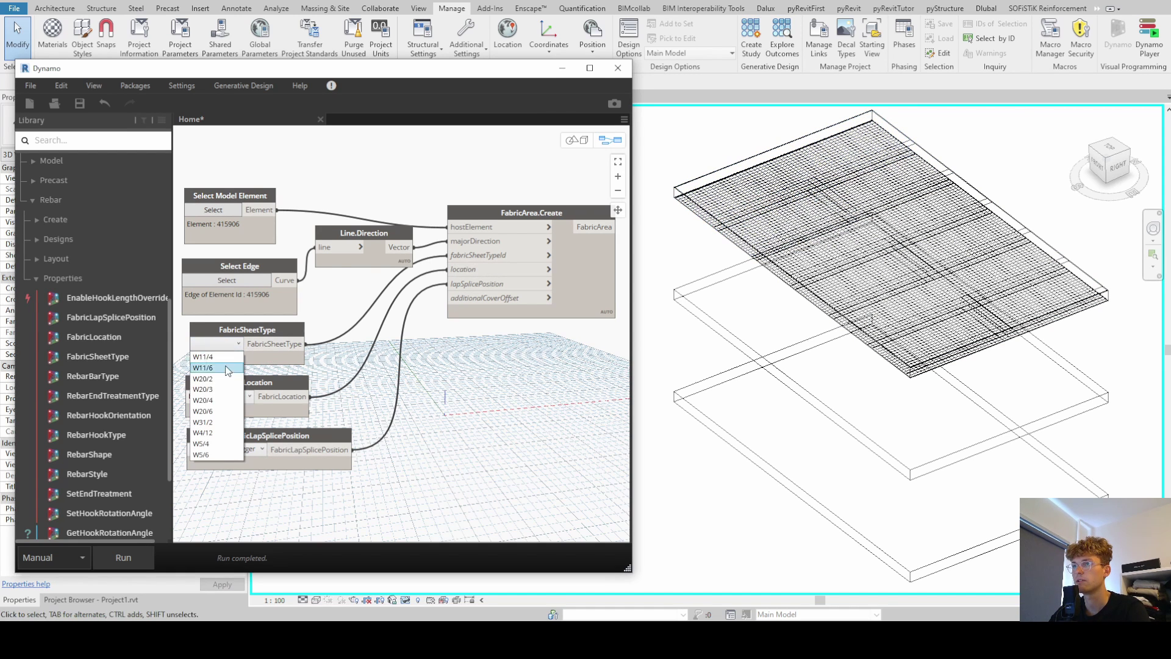
{"action": "left_click", "coordinate": [207, 452]}
{"action": "left_click", "coordinate": [124, 564]}
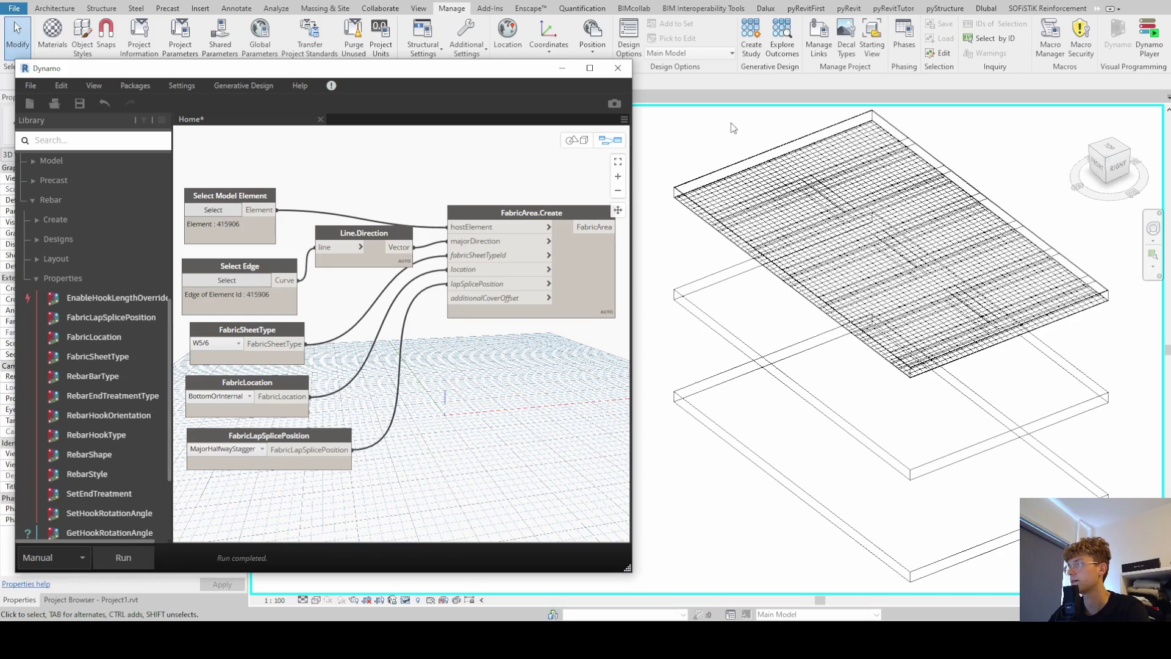
{"action": "left_click", "coordinate": [775, 190]}
{"action": "scroll", "coordinate": [809, 177], "scroll_direction": "up", "scroll_amount": 3}
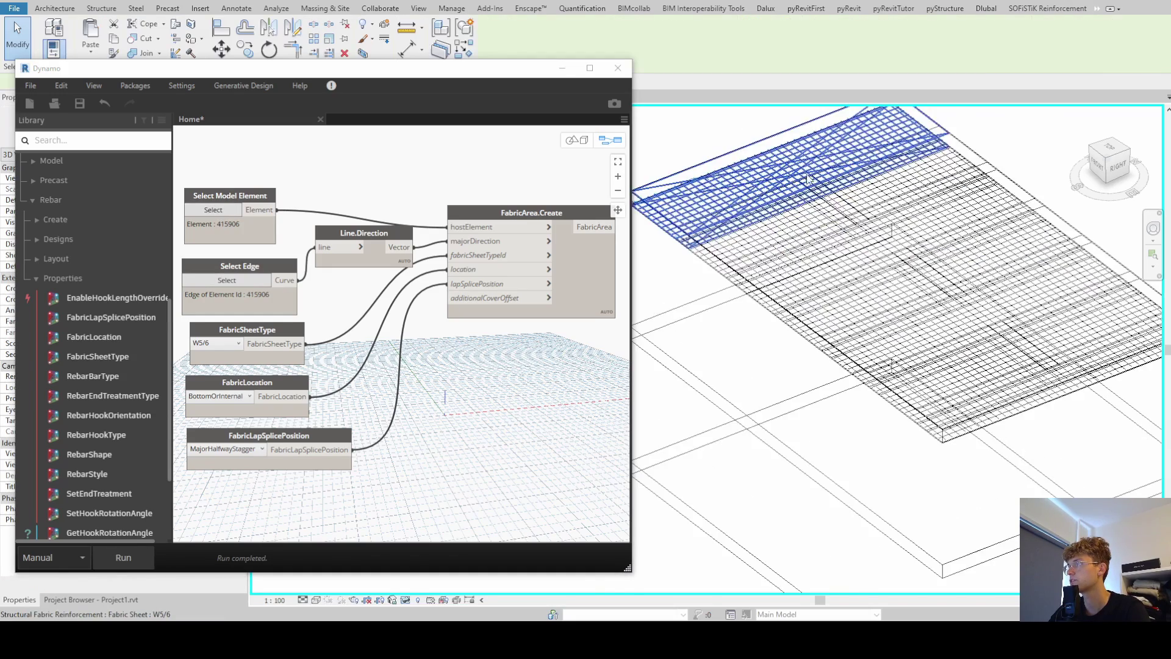
{"action": "scroll", "coordinate": [808, 177], "scroll_direction": "down", "scroll_amount": 4}
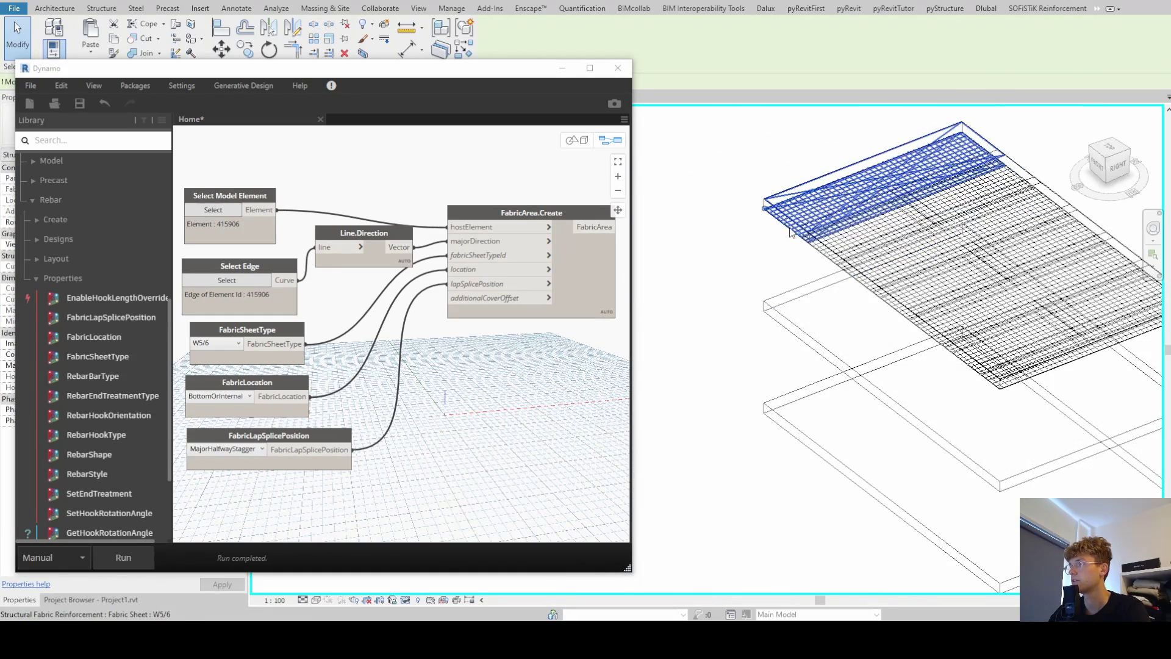
{"action": "key", "text": "Escape"}
{"action": "middle_click_drag", "start_coordinate": [888, 266], "coordinate": [930, 332], "text": "shift"}
{"action": "scroll", "coordinate": [909, 308], "scroll_direction": "up", "scroll_amount": 4}
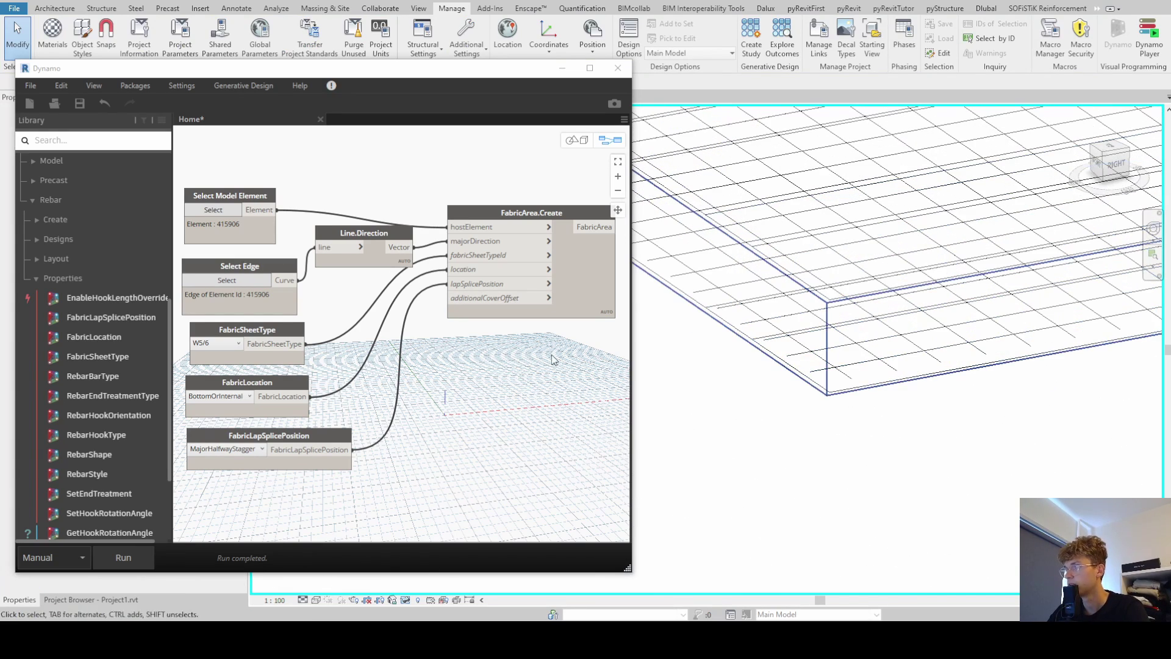
Step: Set FabricLocation to TopOrExternal, run the graph, and check the new fabric area
{"action": "left_click", "coordinate": [234, 396]}
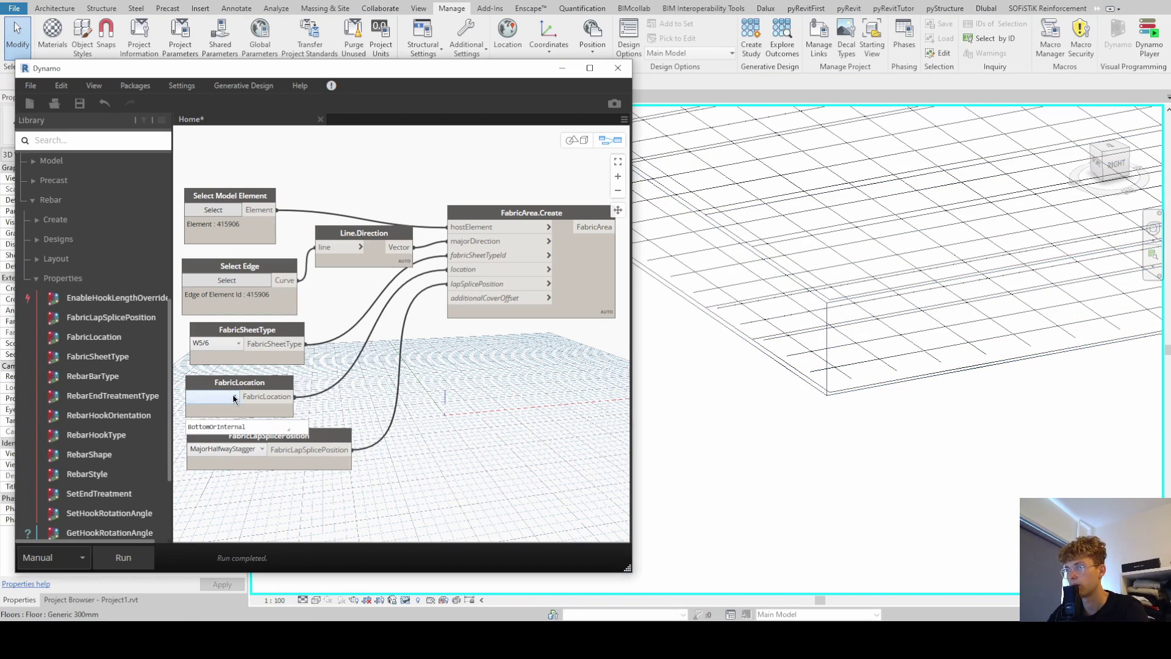
{"action": "left_click", "coordinate": [226, 425]}
{"action": "left_click", "coordinate": [123, 558]}
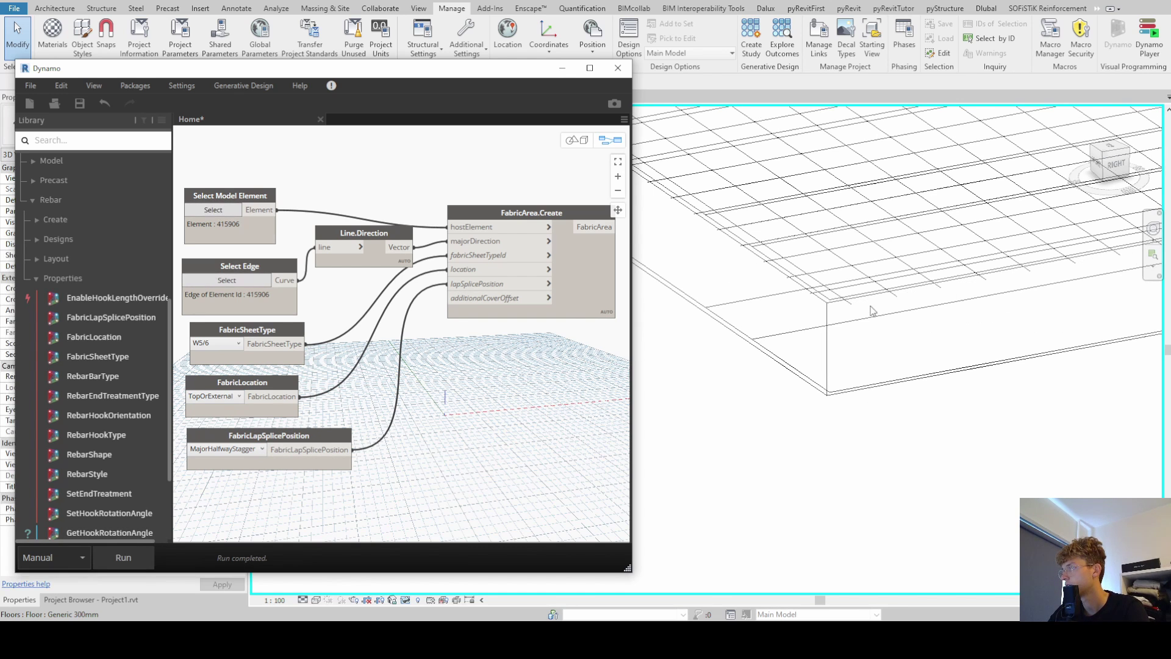
{"action": "left_click", "coordinate": [852, 277]}
{"action": "scroll", "coordinate": [852, 277], "scroll_direction": "down", "scroll_amount": 5}
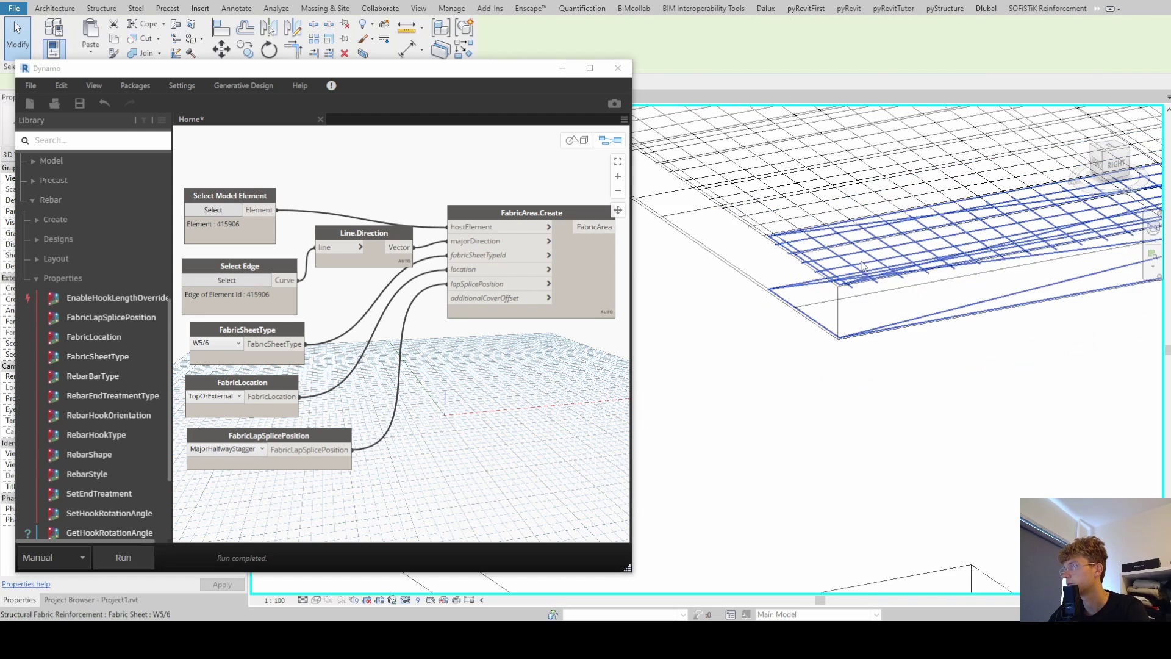
{"action": "middle_click_drag", "start_coordinate": [845, 241], "coordinate": [857, 277]}
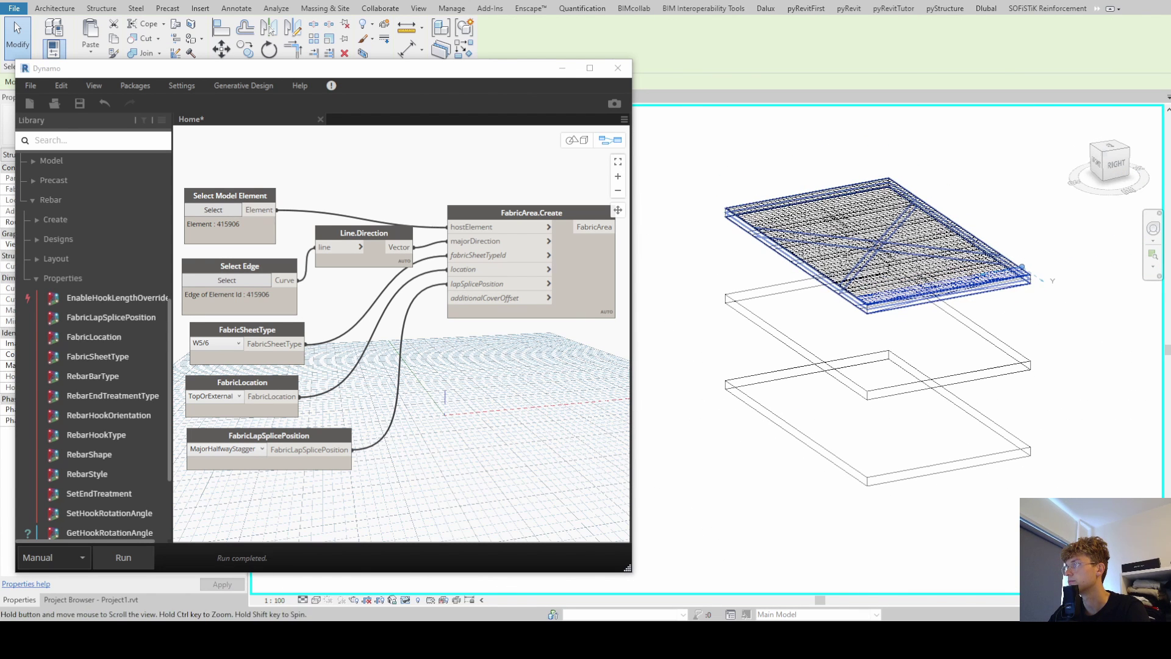
{"action": "key", "text": "Escape"}
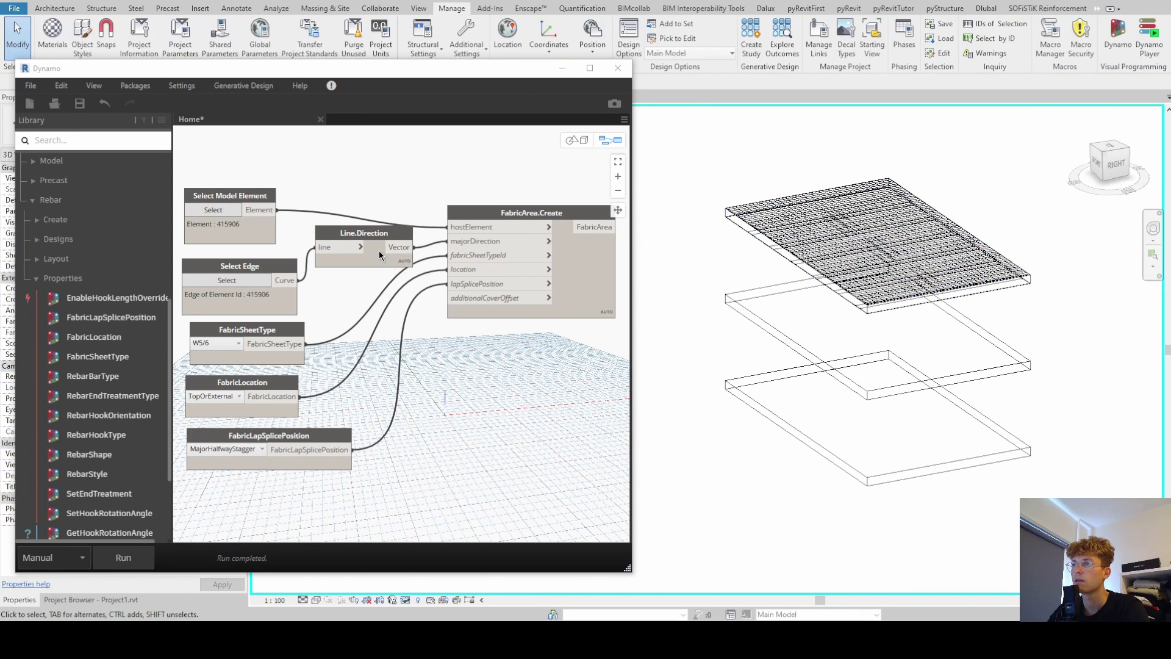
Step: Select the top slab's W5/6 fabric area in the Revit 3D view to inspect it
{"action": "left_click_drag", "start_coordinate": [380, 255], "coordinate": [379, 263]}
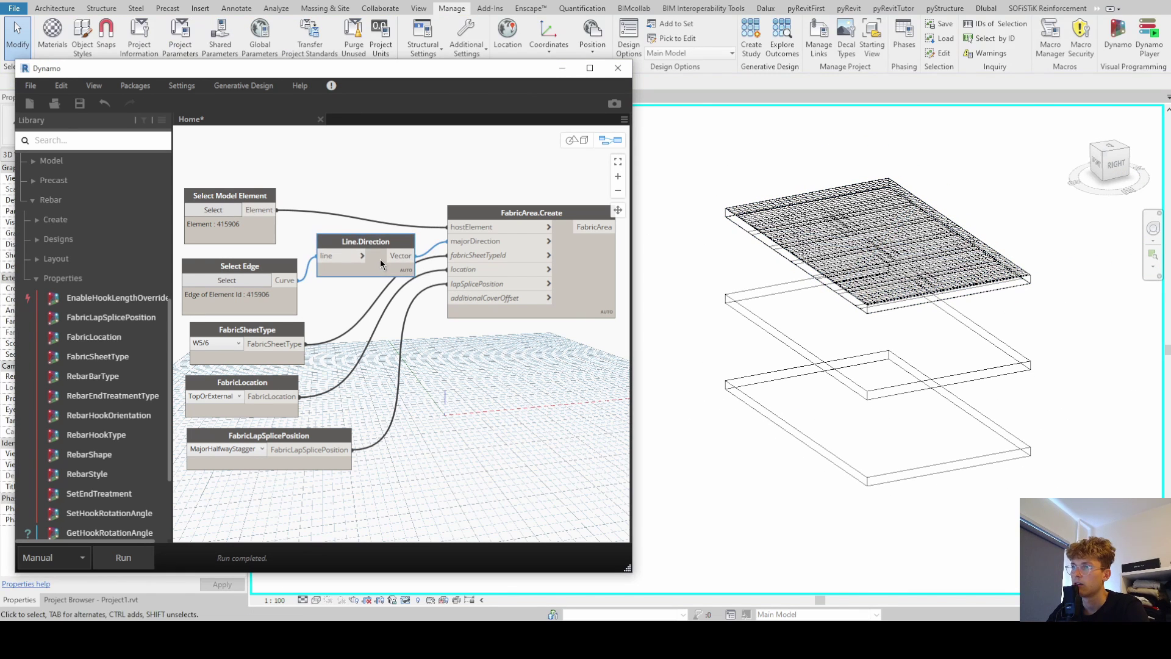
{"action": "left_click", "coordinate": [785, 180]}
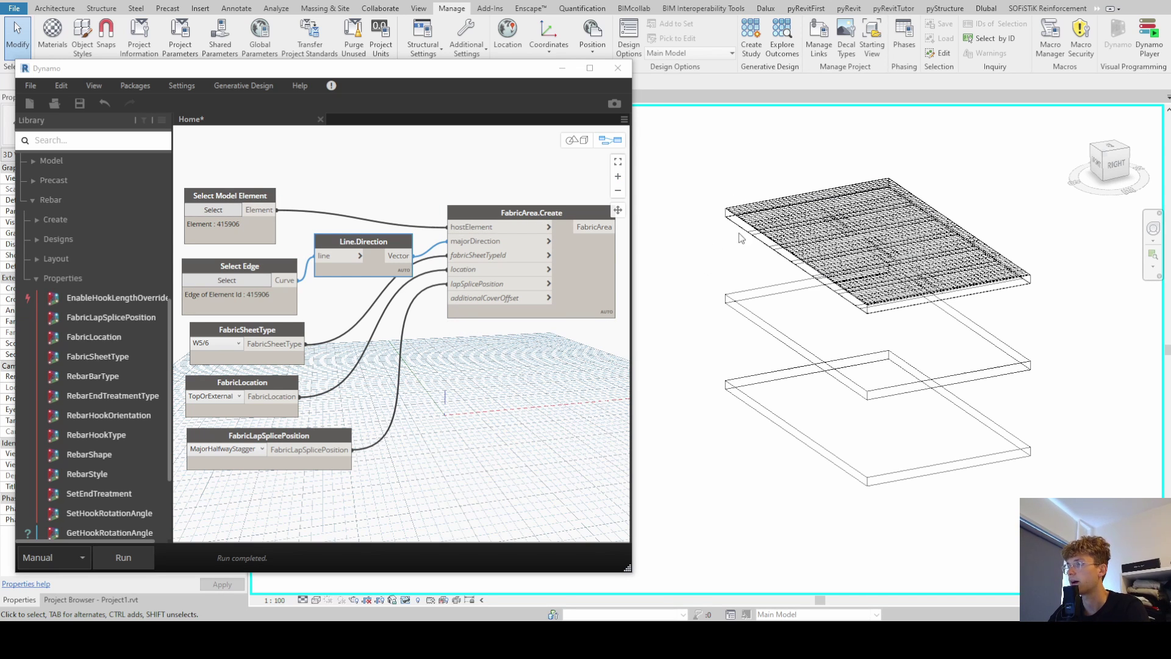
{"action": "left_click", "coordinate": [818, 239]}
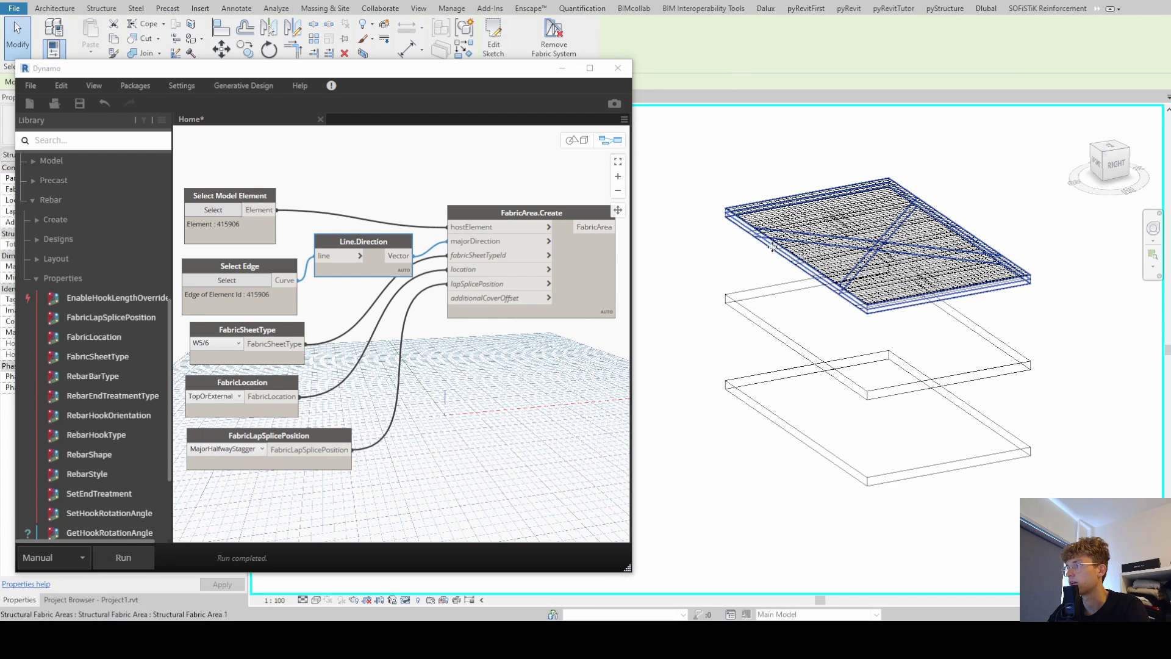
{"action": "middle_click_drag", "start_coordinate": [729, 270], "coordinate": [734, 259]}
{"action": "scroll", "coordinate": [727, 266], "scroll_direction": "up", "scroll_amount": 1}
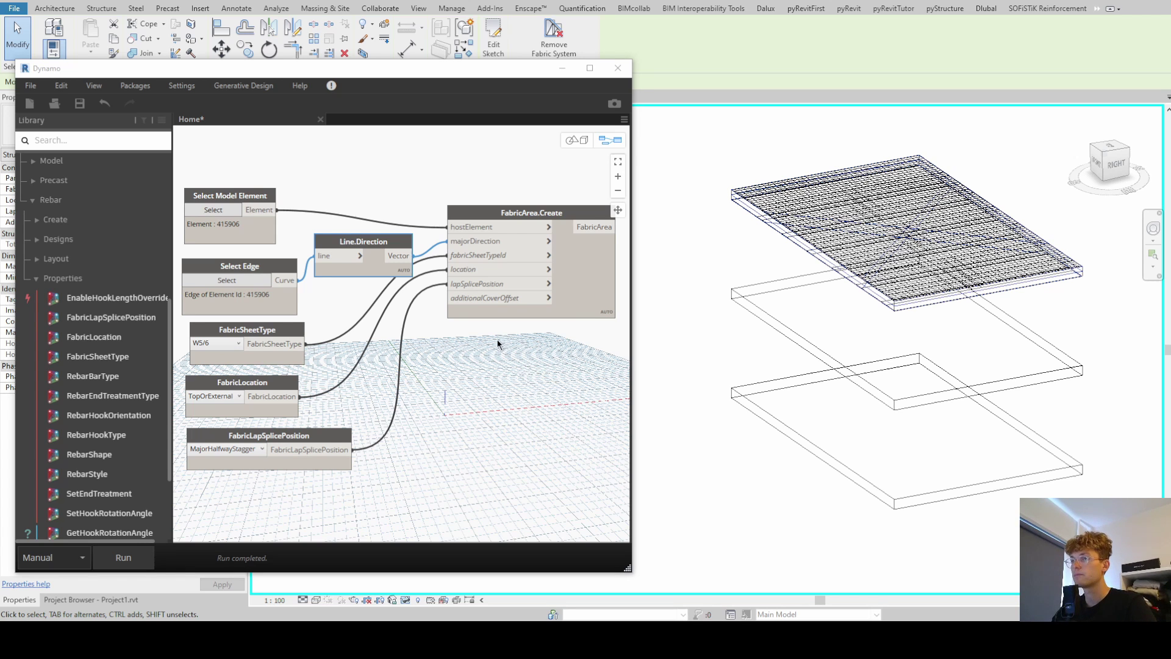
Step: Search 'Select model' to add a Select Model Elements node, then delete the top slab's fabric area
{"action": "left_click", "coordinate": [484, 376]}
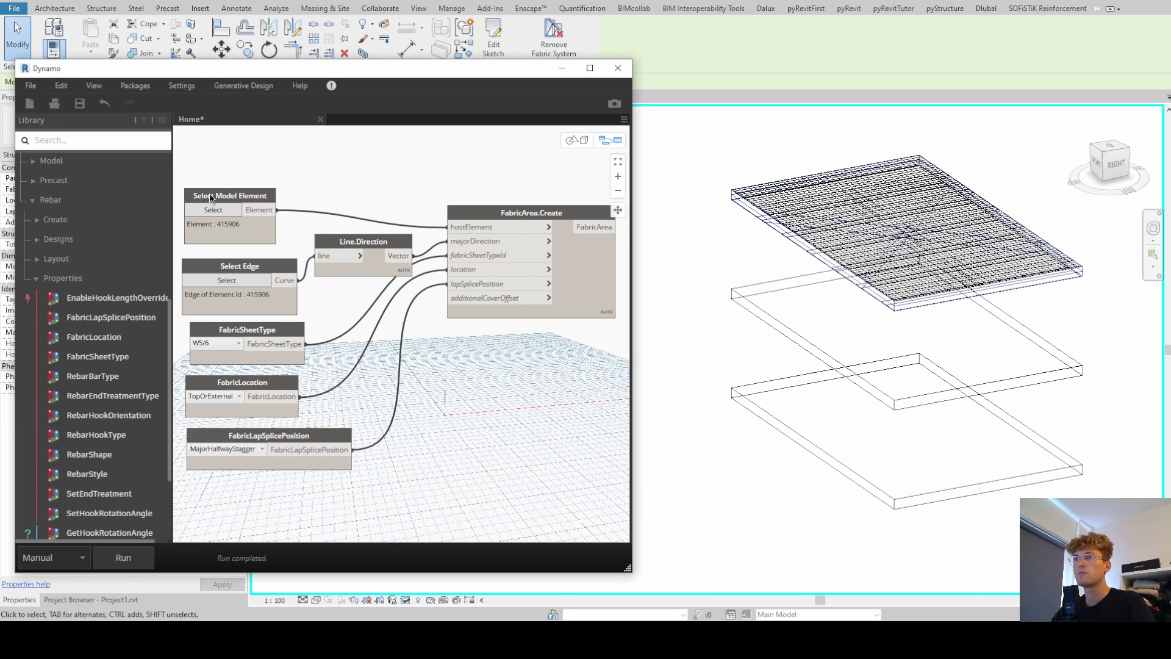
{"action": "left_click_drag", "start_coordinate": [211, 197], "coordinate": [243, 183]}
{"action": "left_click", "coordinate": [117, 142]}
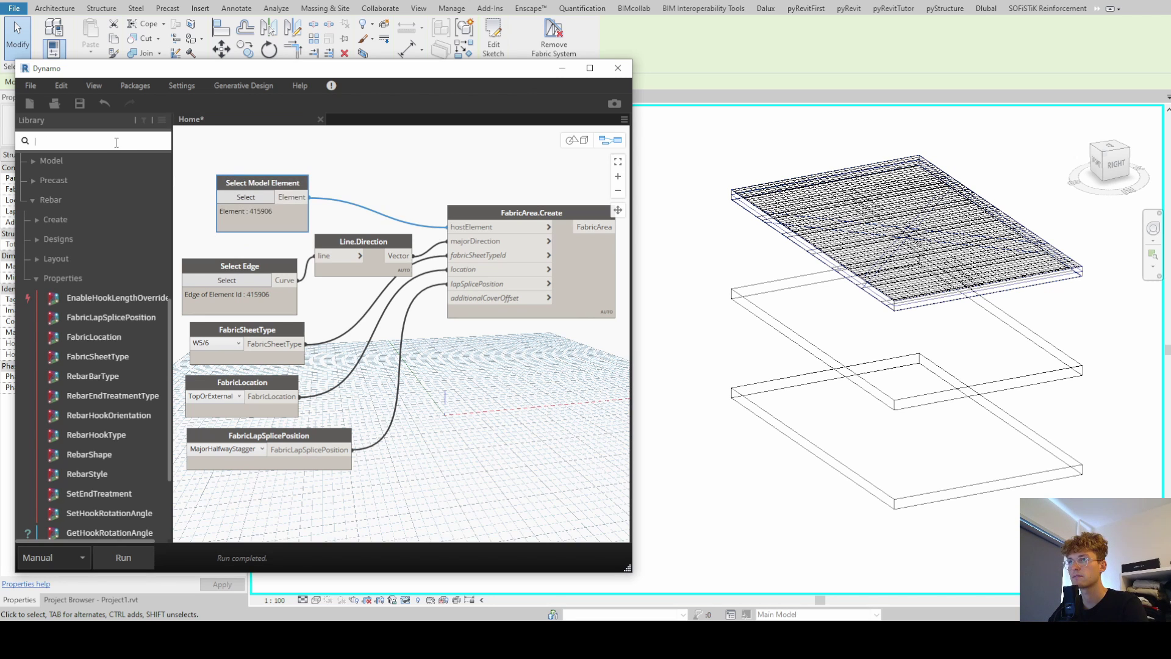
{"action": "type", "text": "S"}
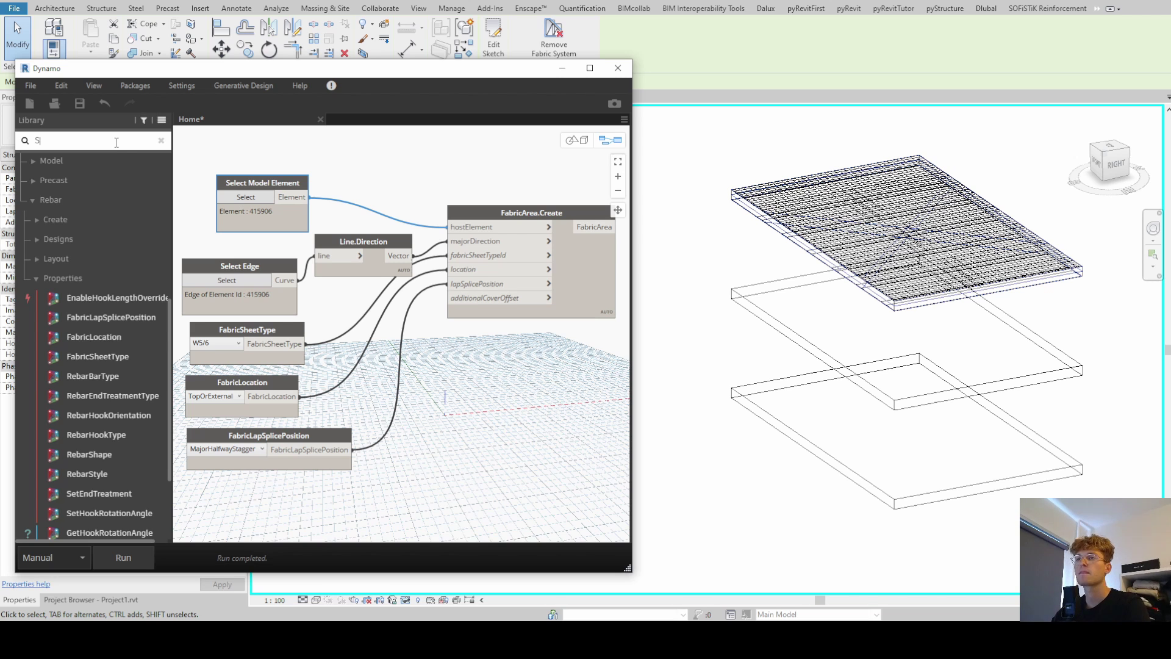
{"action": "type", "text": "e"}
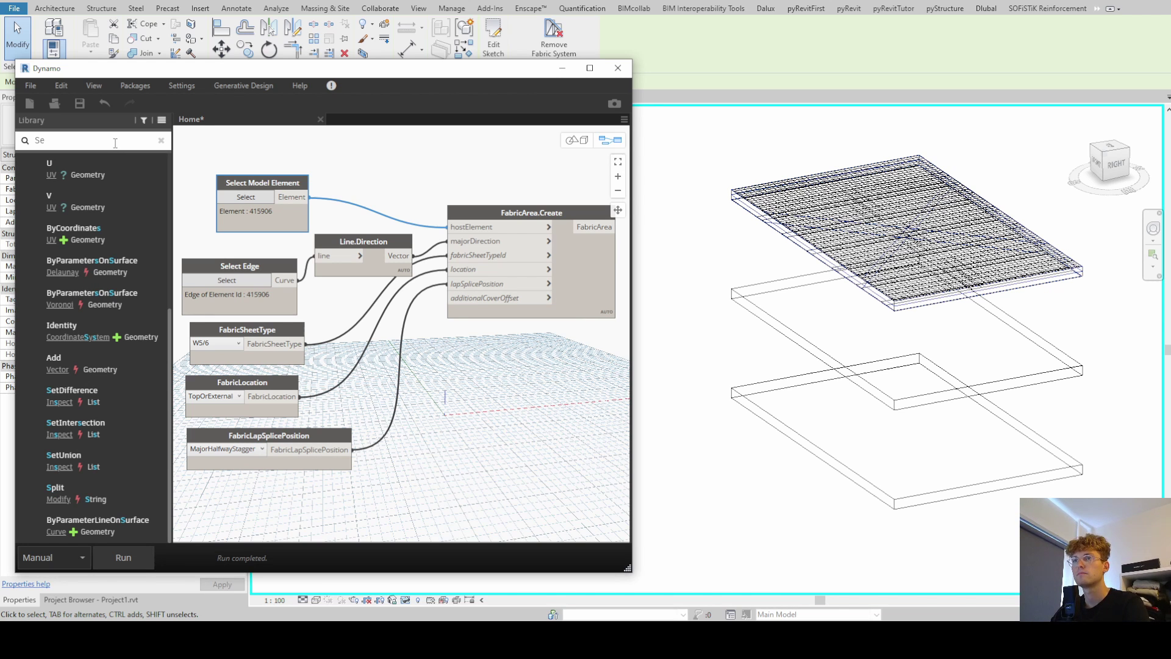
{"action": "type", "text": "lect model"}
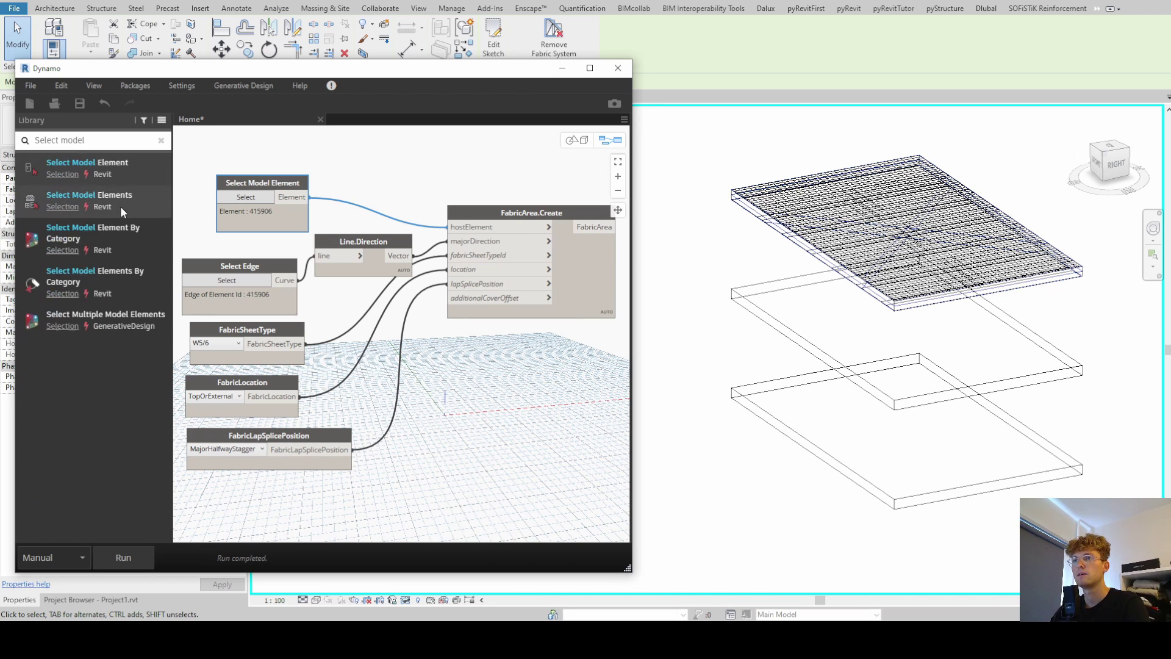
{"action": "left_click", "coordinate": [119, 203]}
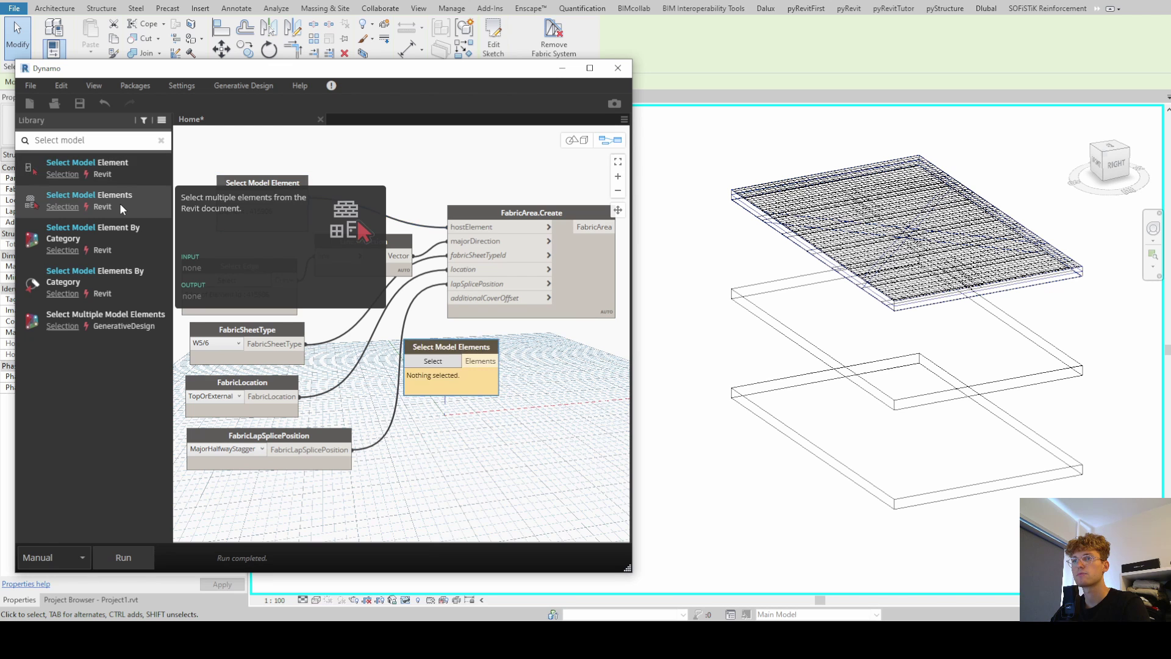
{"action": "left_click_drag", "start_coordinate": [483, 391], "coordinate": [395, 177]}
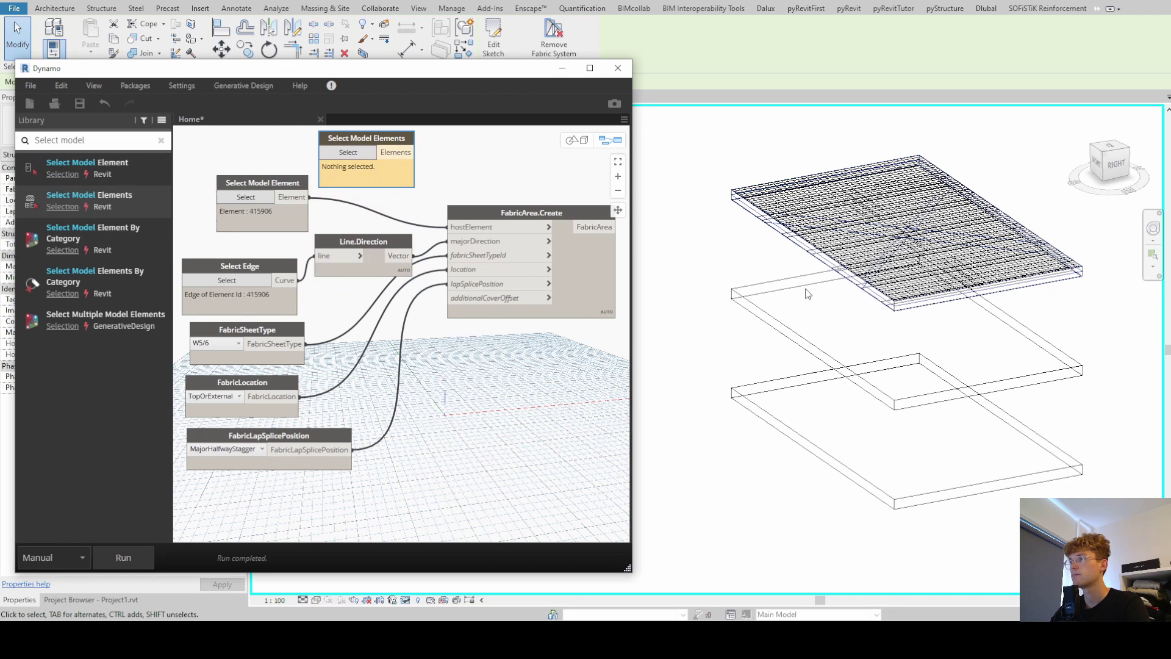
{"action": "left_click", "coordinate": [821, 225]}
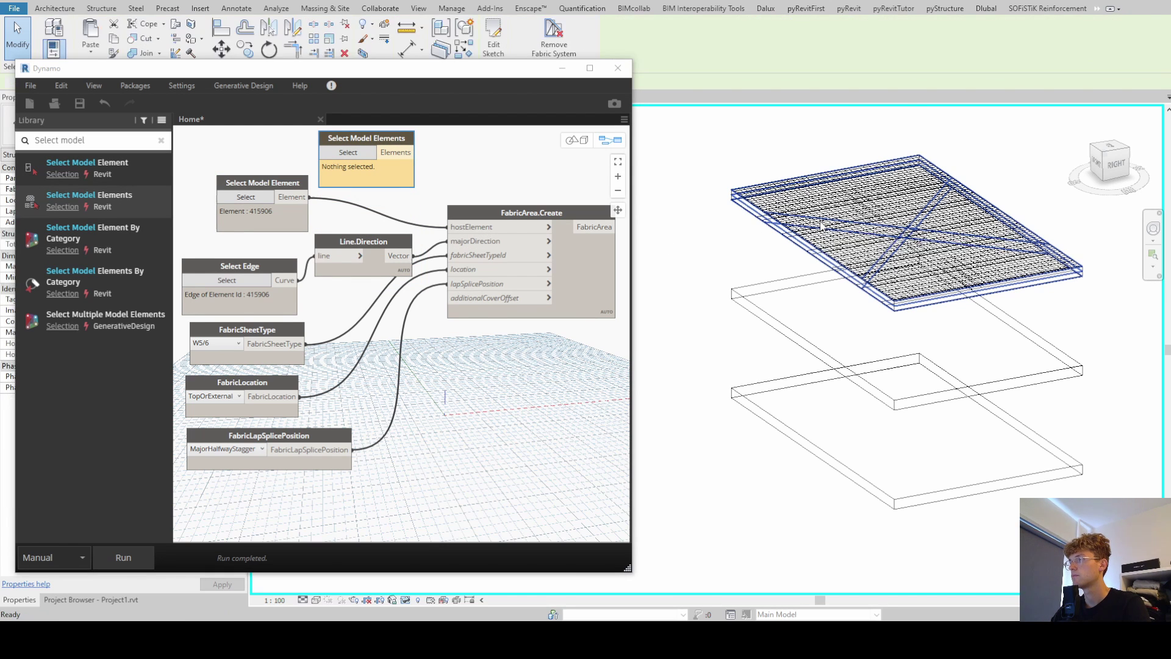
{"action": "key", "text": "Delete"}
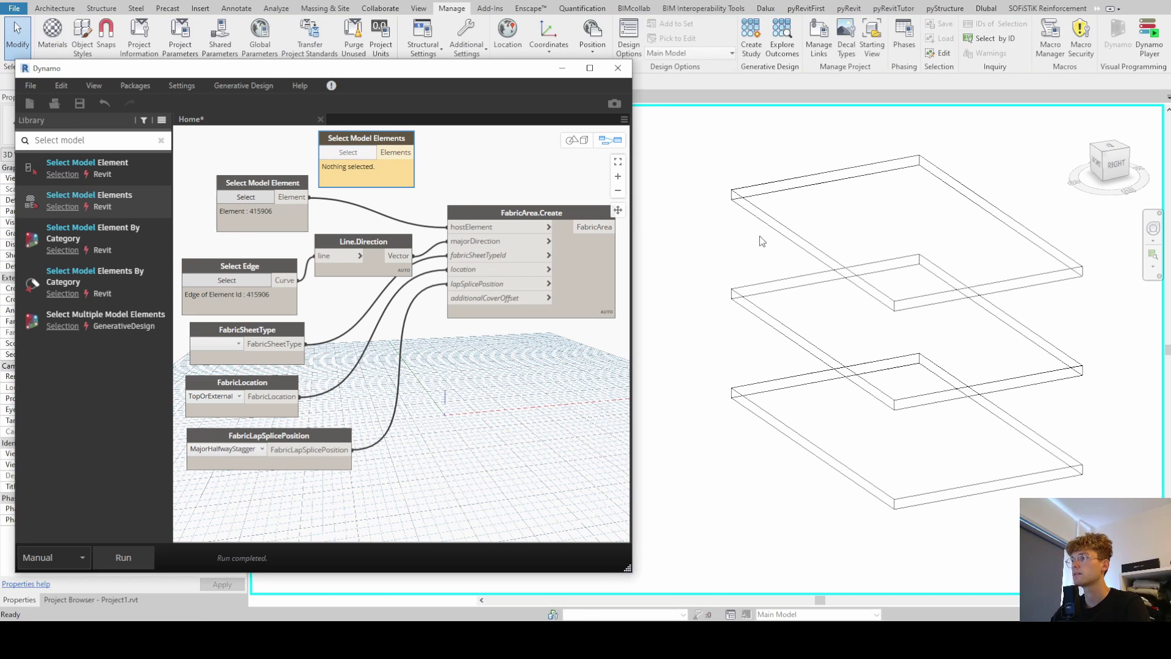
Step: Window-select the three floor slabs and wire Elements into FabricArea.Create's hostElement
{"action": "left_click_drag", "start_coordinate": [695, 120], "coordinate": [1117, 521]}
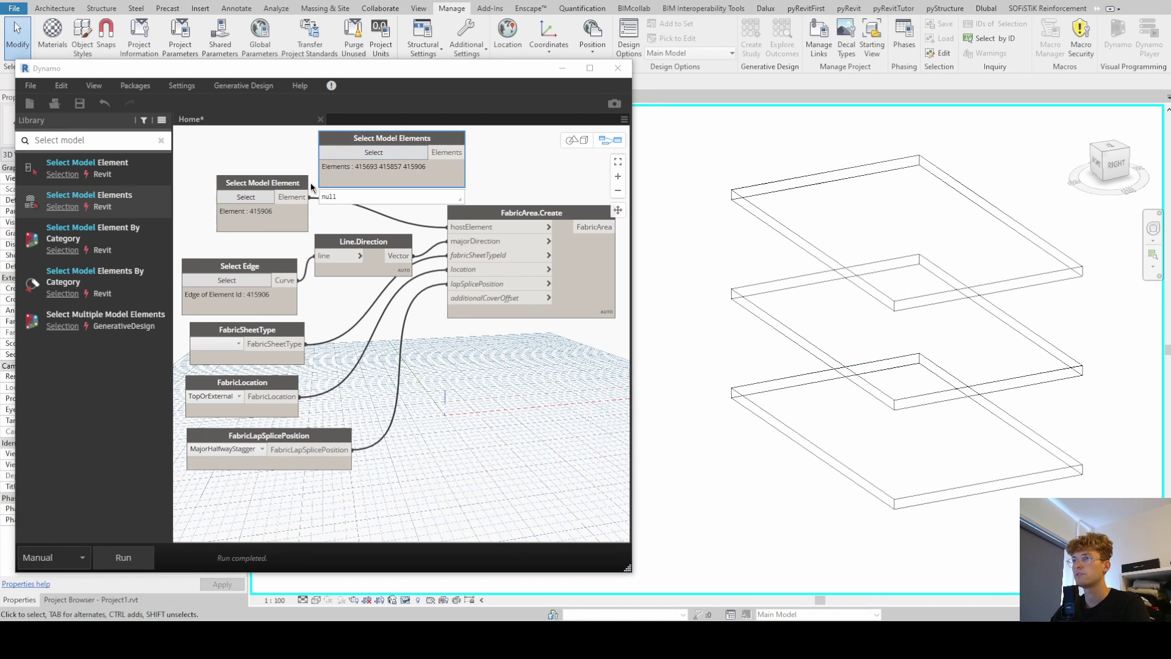
{"action": "left_click_drag", "start_coordinate": [280, 186], "coordinate": [233, 188]}
{"action": "left_click_drag", "start_coordinate": [367, 178], "coordinate": [245, 183]}
{"action": "left_click_drag", "start_coordinate": [342, 157], "coordinate": [385, 224]}
{"action": "middle_click_drag", "start_coordinate": [461, 327], "coordinate": [464, 295]}
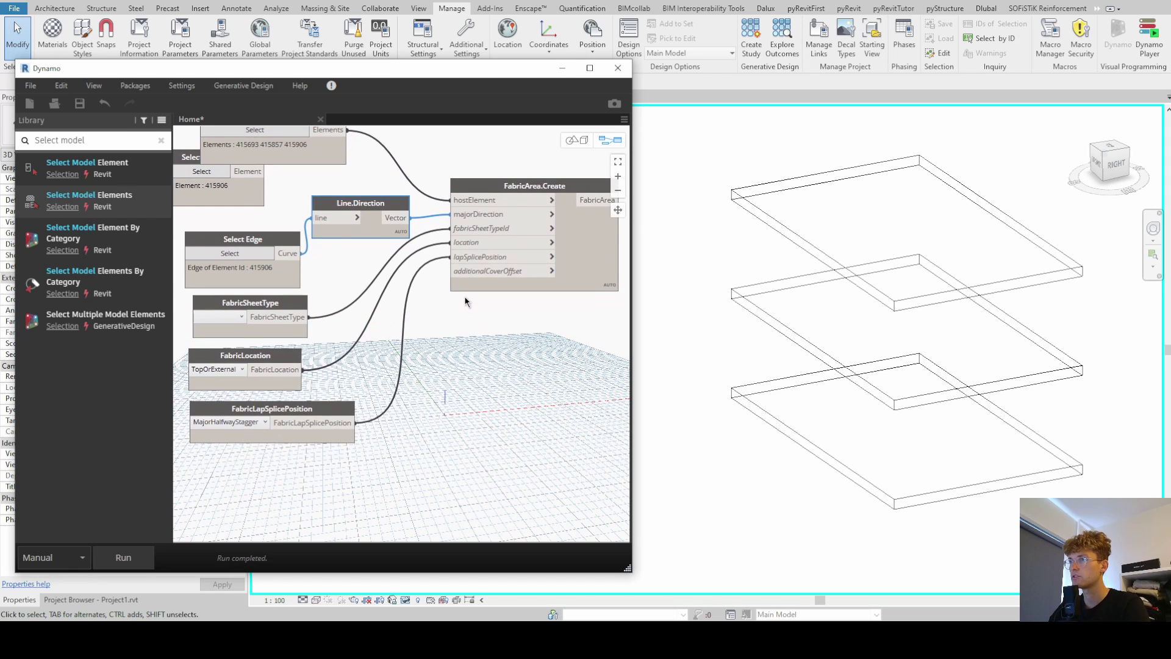
Step: Set FabricSheetType to W11/4 and run the graph to reinforce all three slabs
{"action": "left_click", "coordinate": [233, 316]}
{"action": "left_click", "coordinate": [234, 330]}
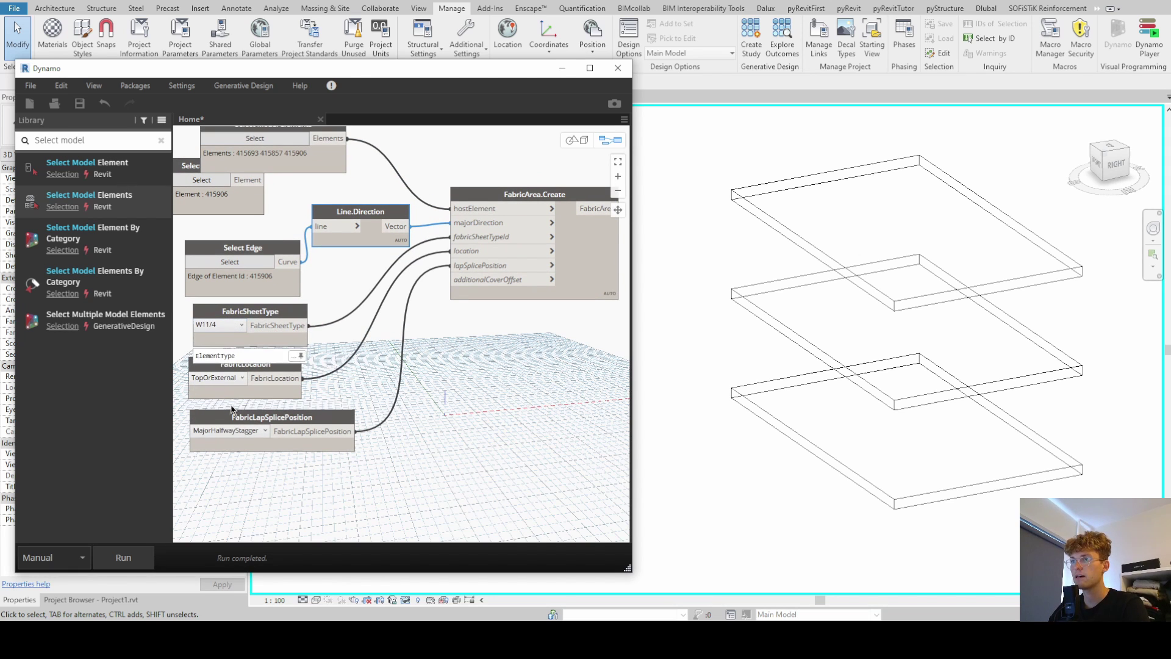
{"action": "left_click", "coordinate": [126, 558]}
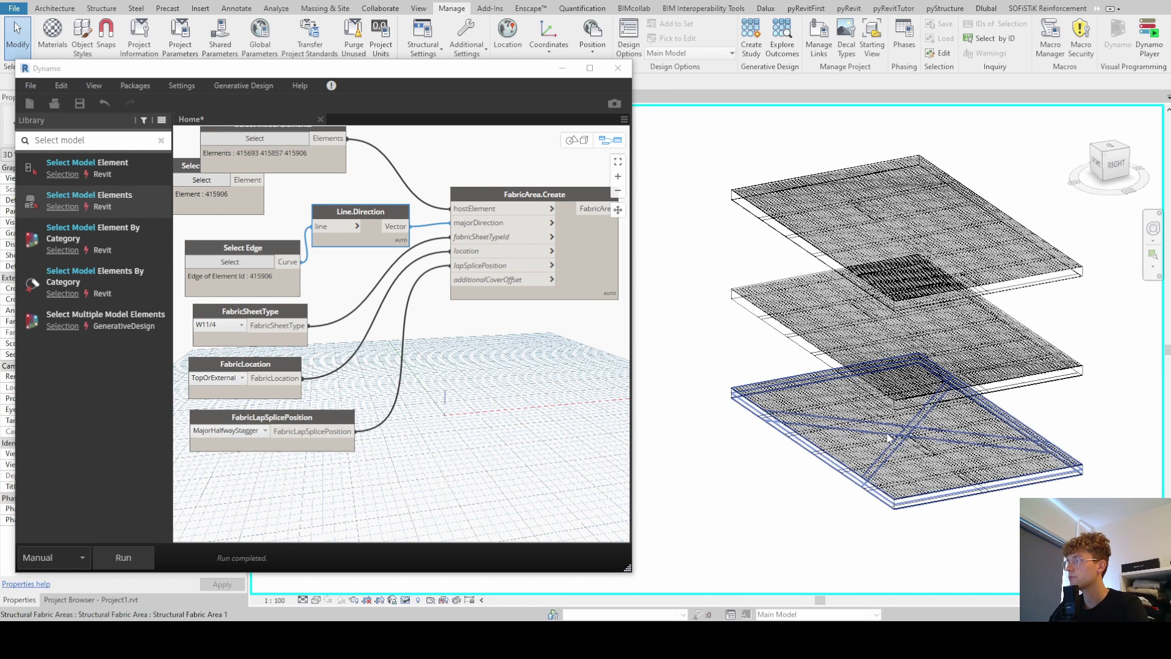
{"action": "middle_click_drag", "start_coordinate": [889, 441], "coordinate": [915, 482], "text": "shift"}
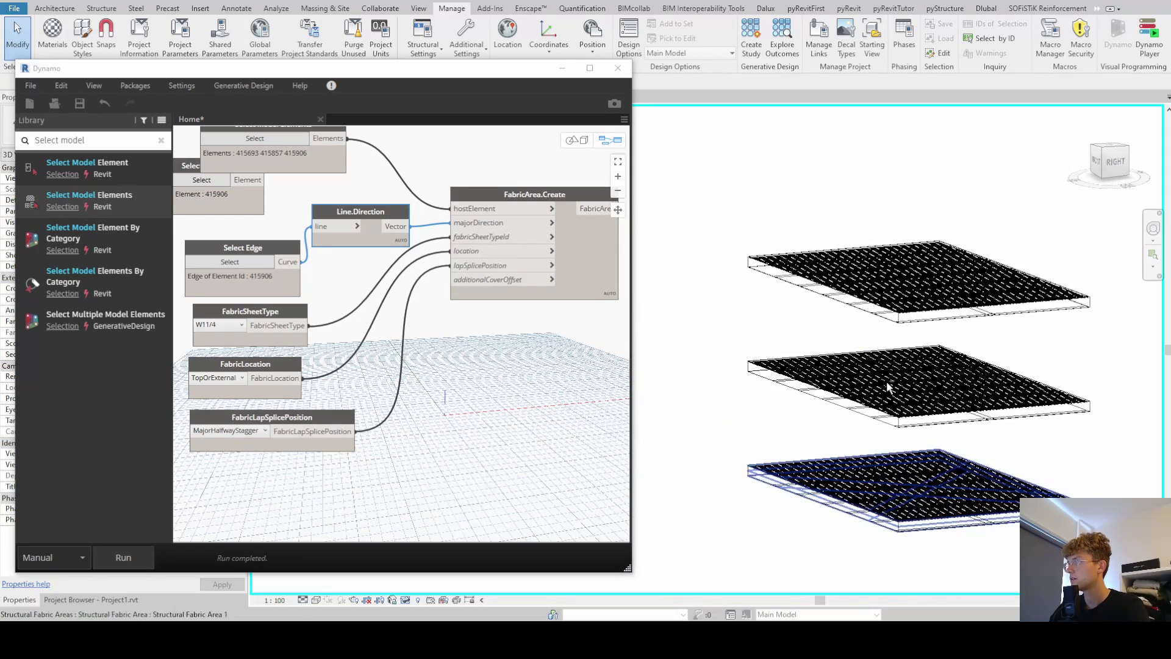
{"action": "middle_click_drag", "start_coordinate": [924, 340], "coordinate": [863, 216], "text": "shift"}
{"action": "scroll", "coordinate": [863, 216], "scroll_direction": "up", "scroll_amount": 5}
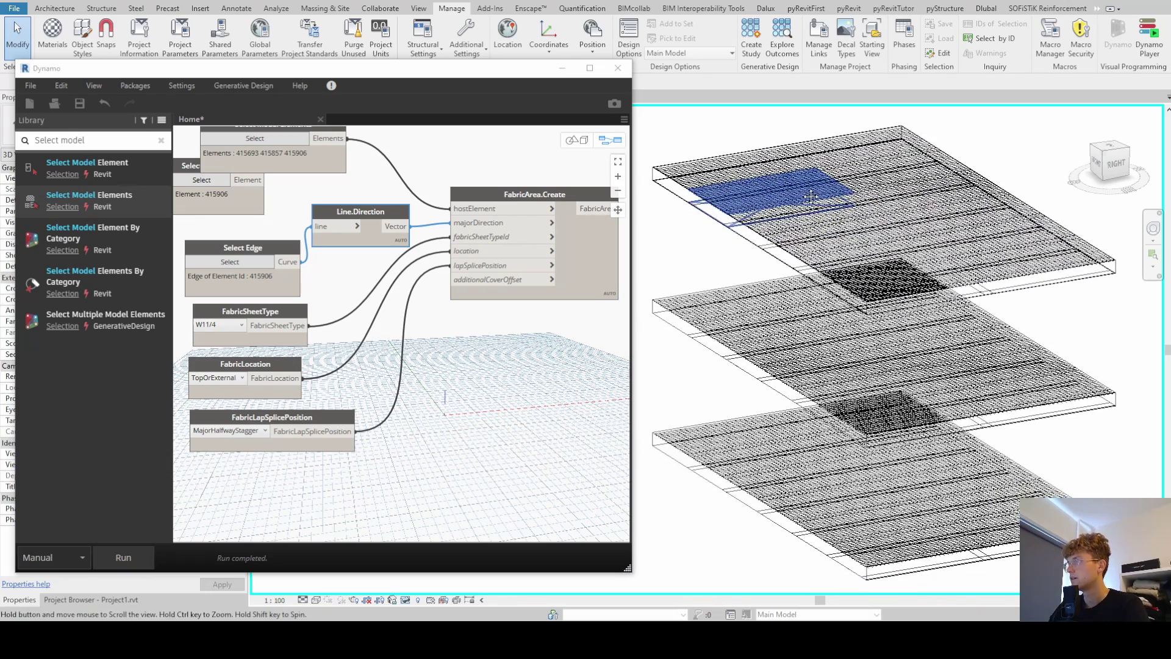